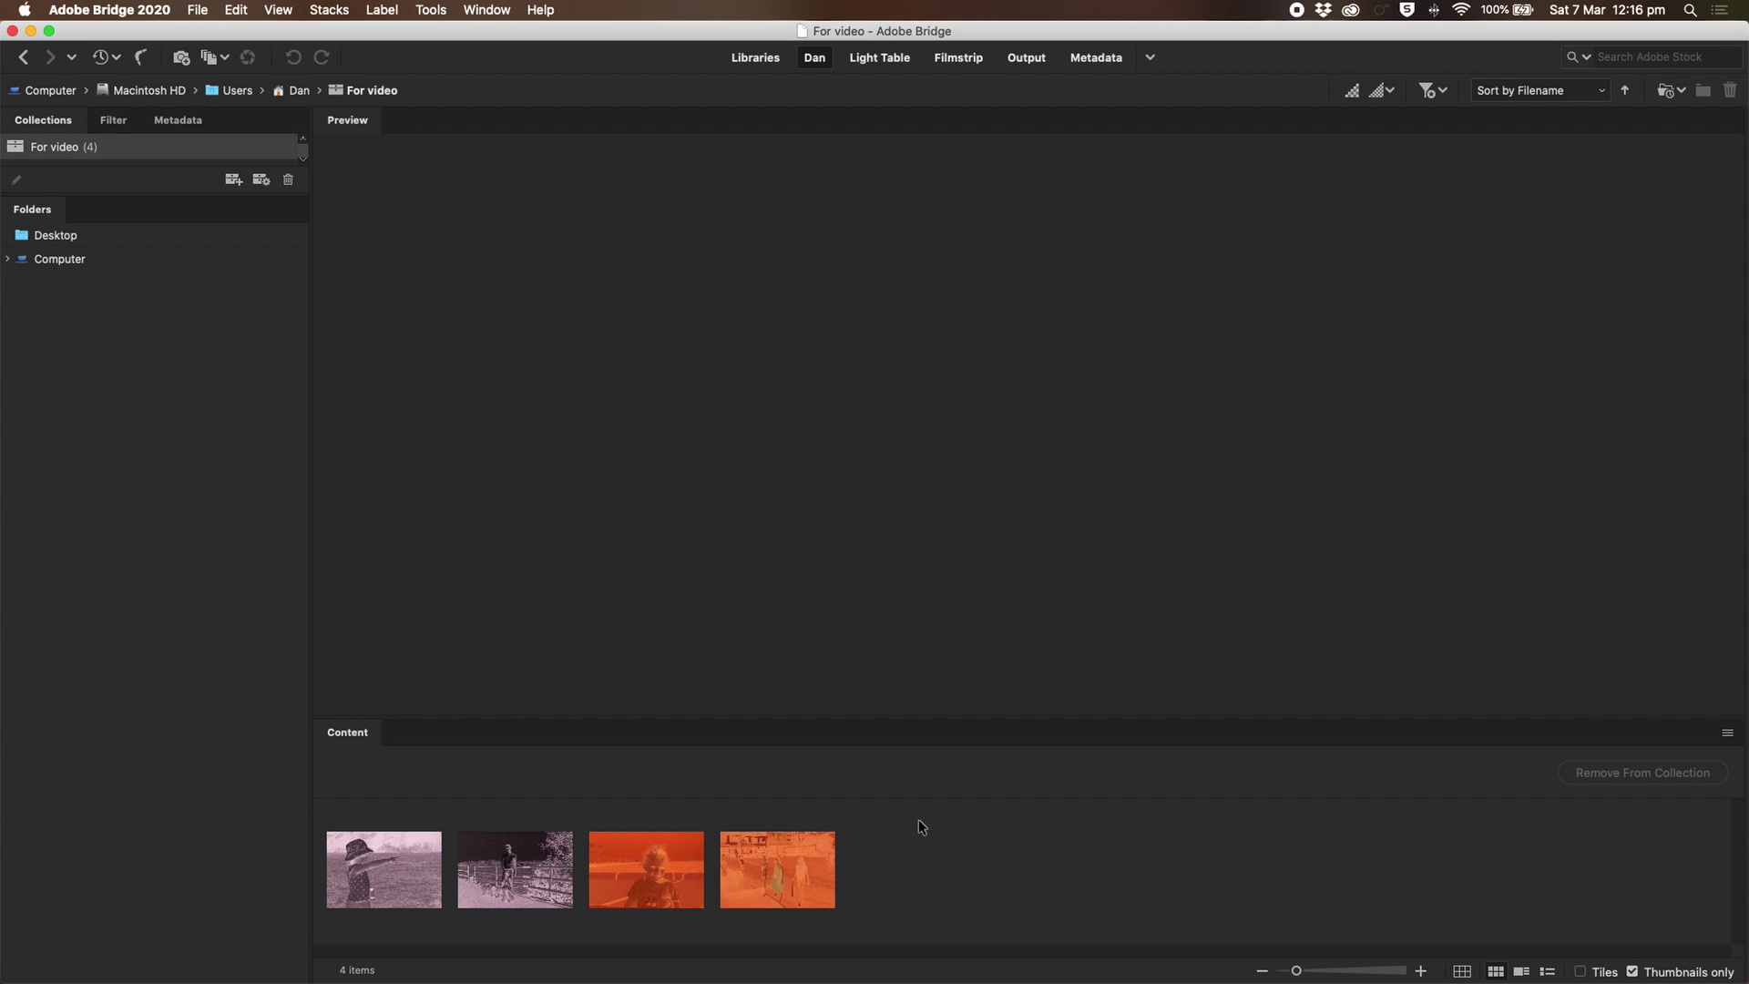
pyautogui.rightClick(522, 849)
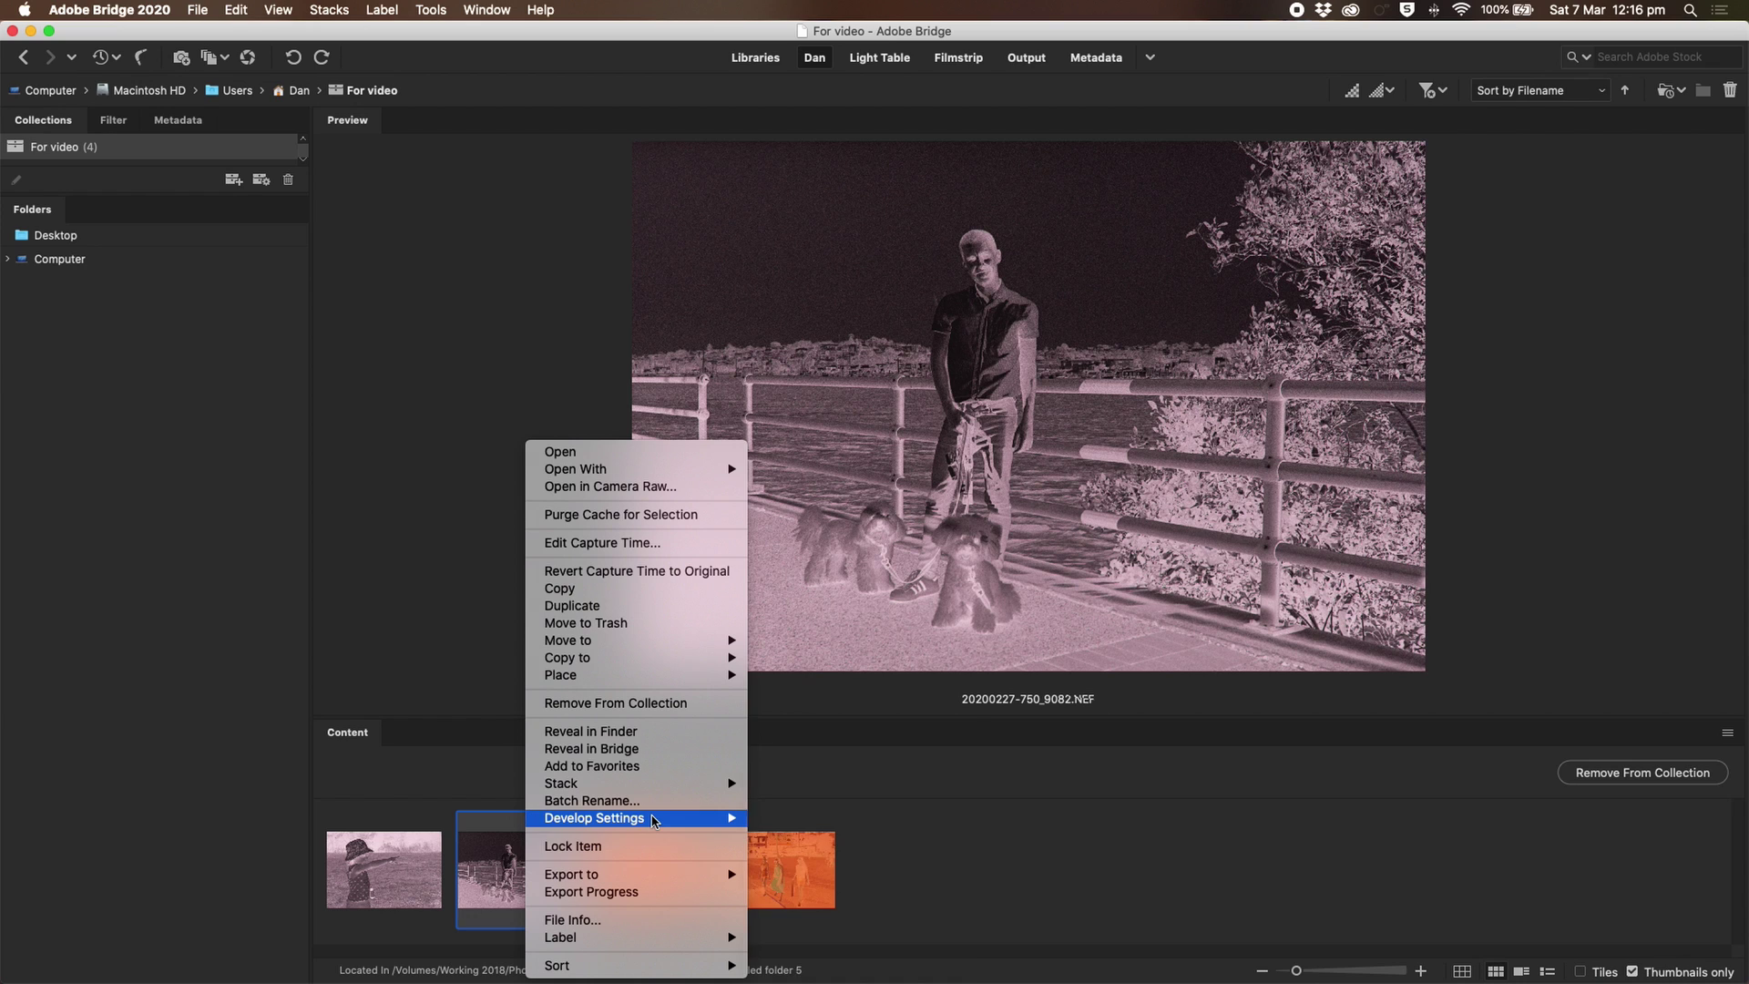
pyautogui.moveTo(652, 820)
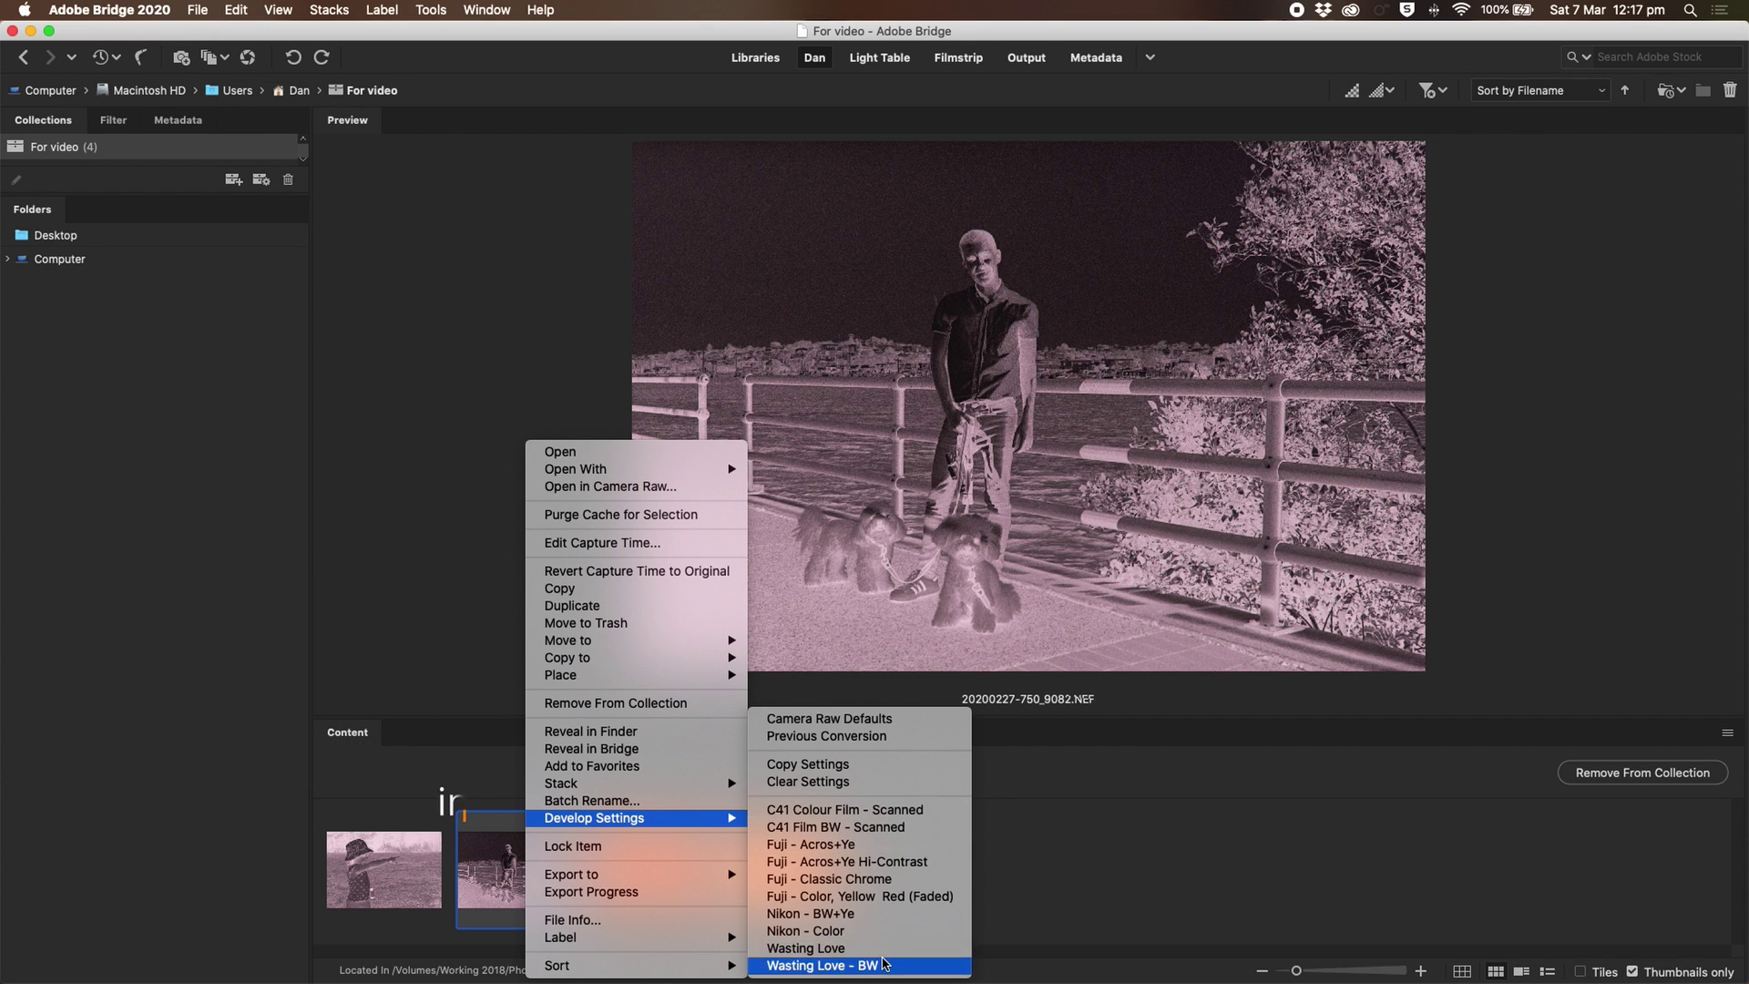
pyautogui.click(914, 832)
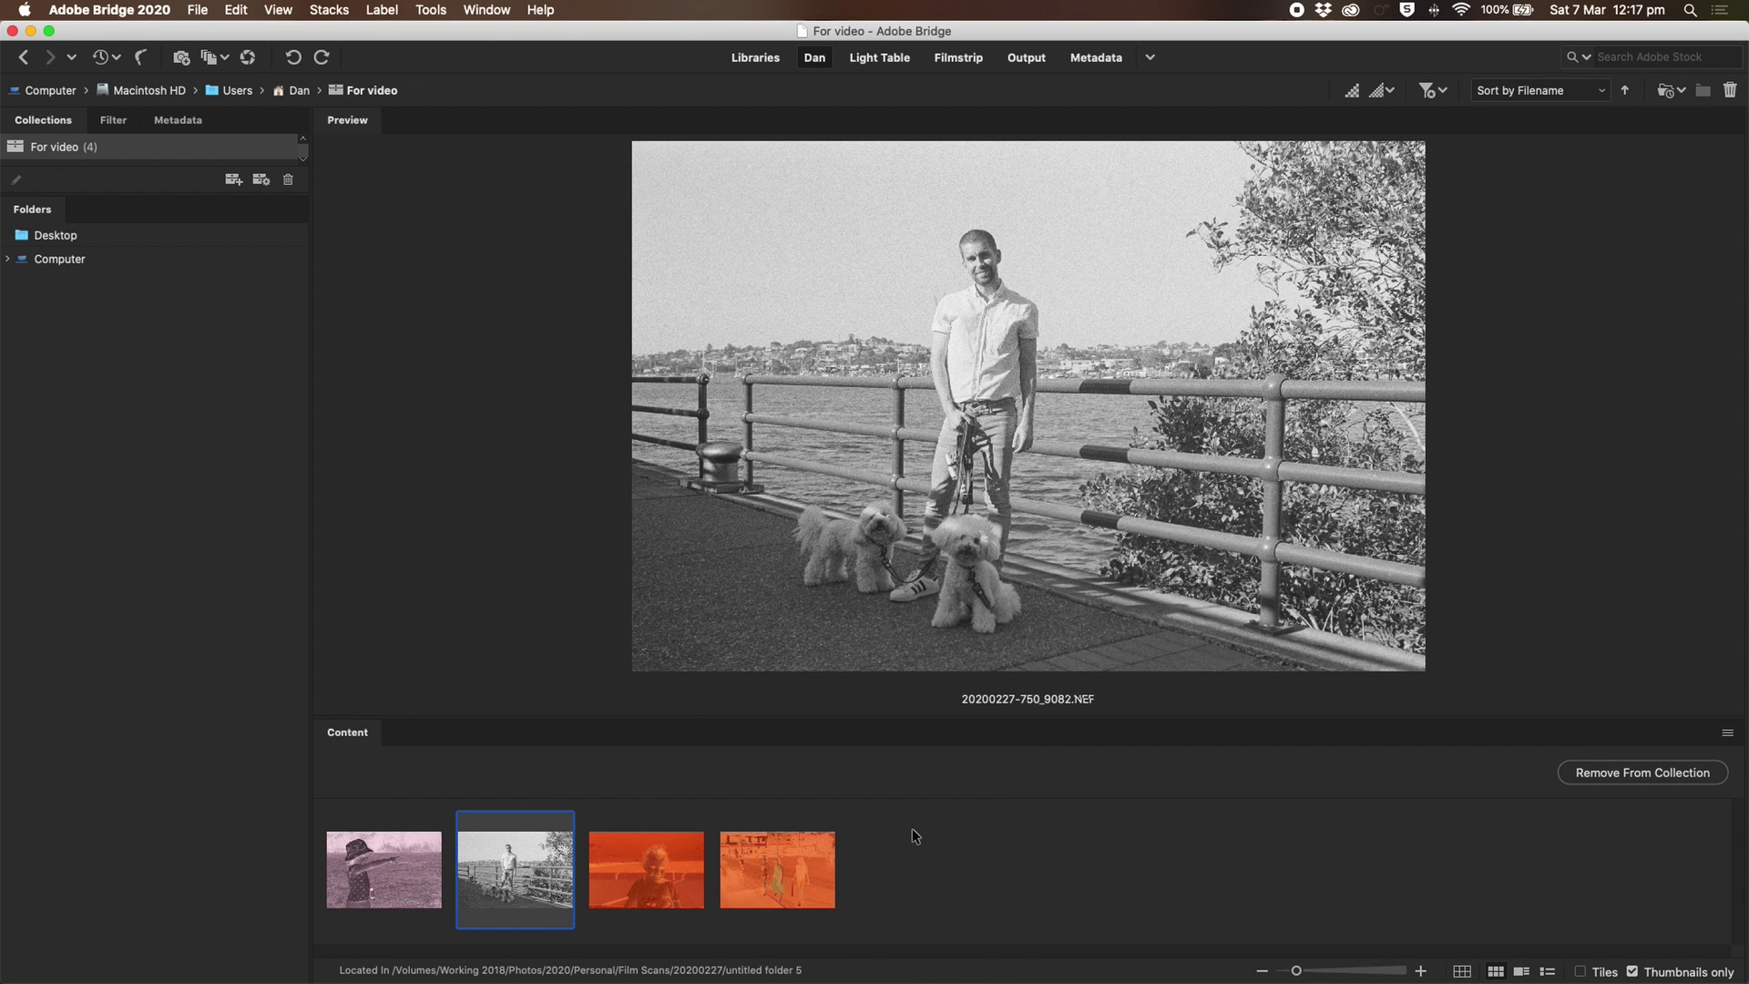
# - Inspect the man's face and the front dog at 100% with the preview loupe, and close the loupe
pyautogui.click(981, 274)
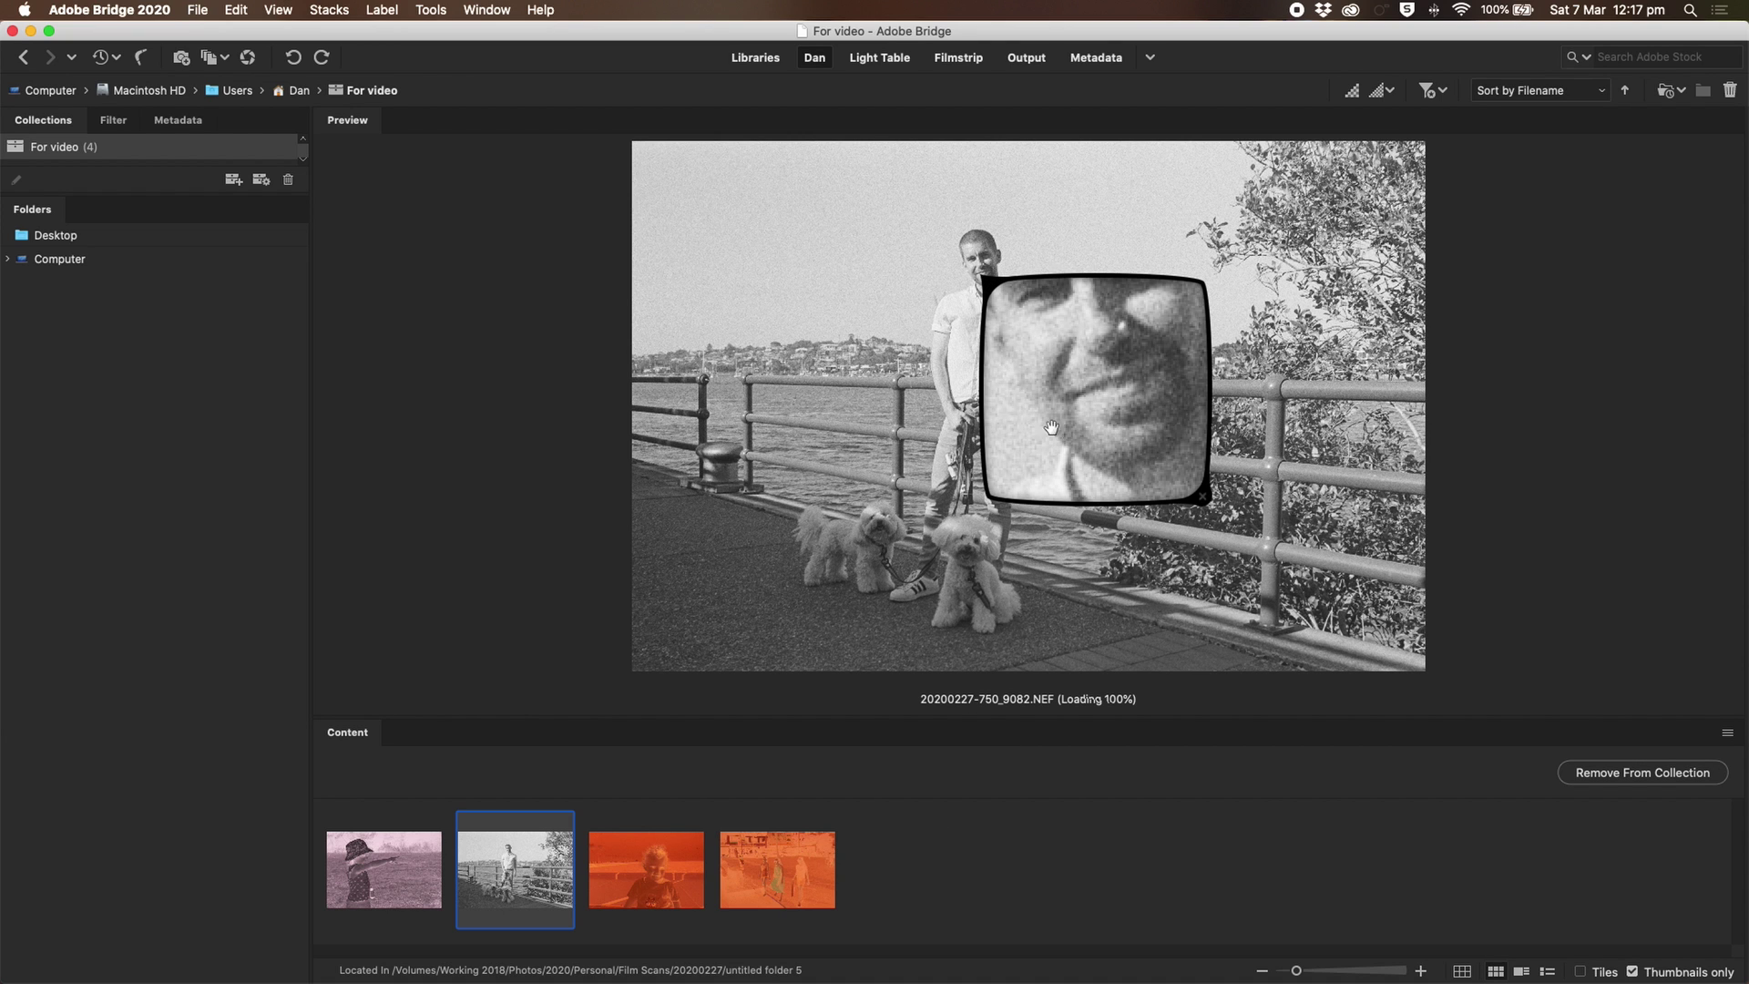
pyautogui.moveTo(1133, 453); pyautogui.dragTo(1123, 734)
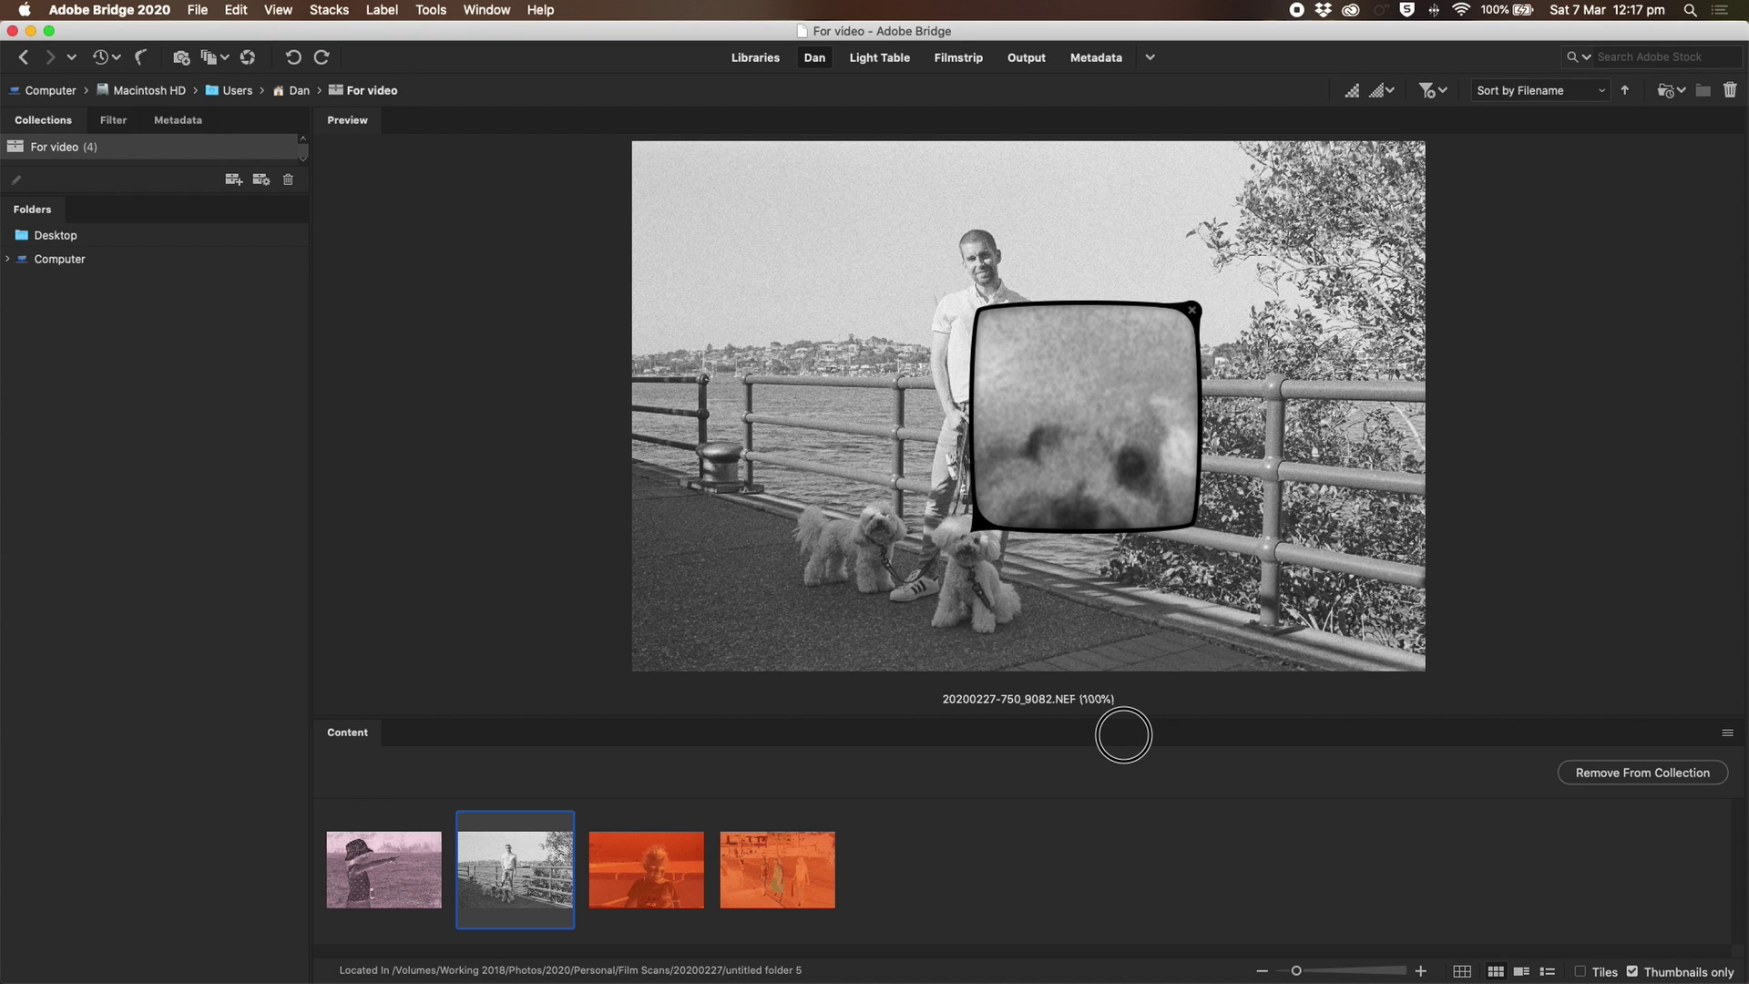
pyautogui.click(1193, 309)
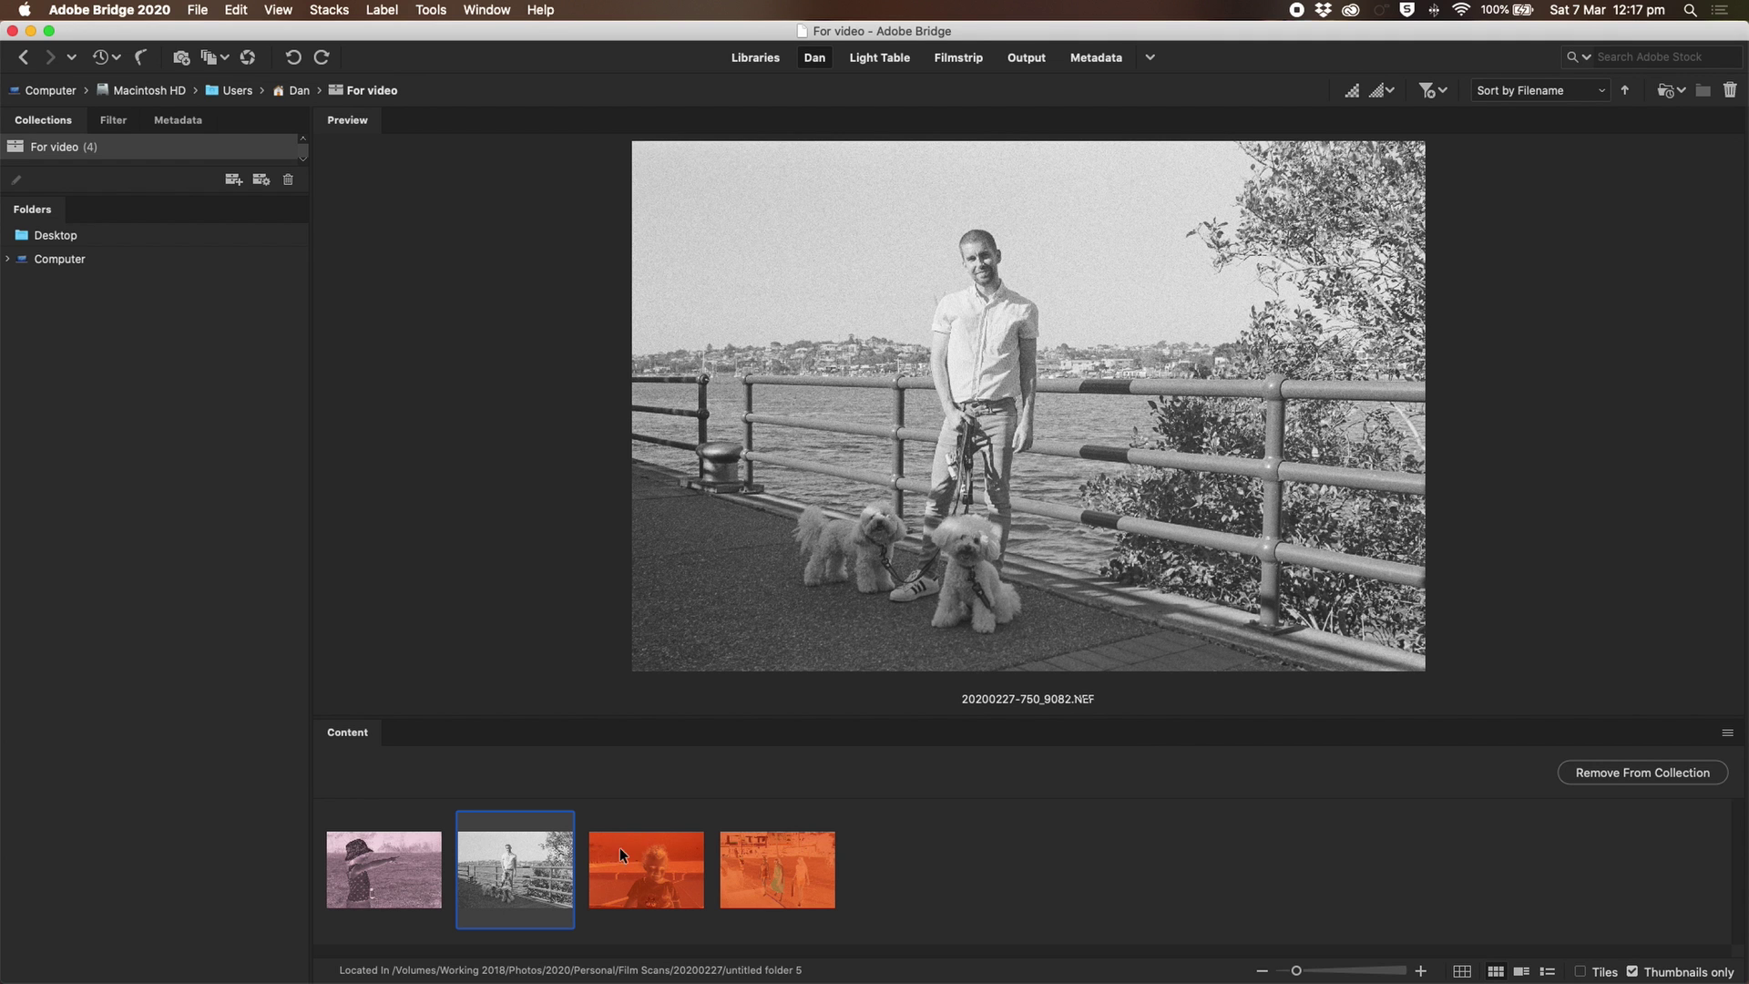
pyautogui.rightClick(784, 864)
pyautogui.moveTo(925, 824)
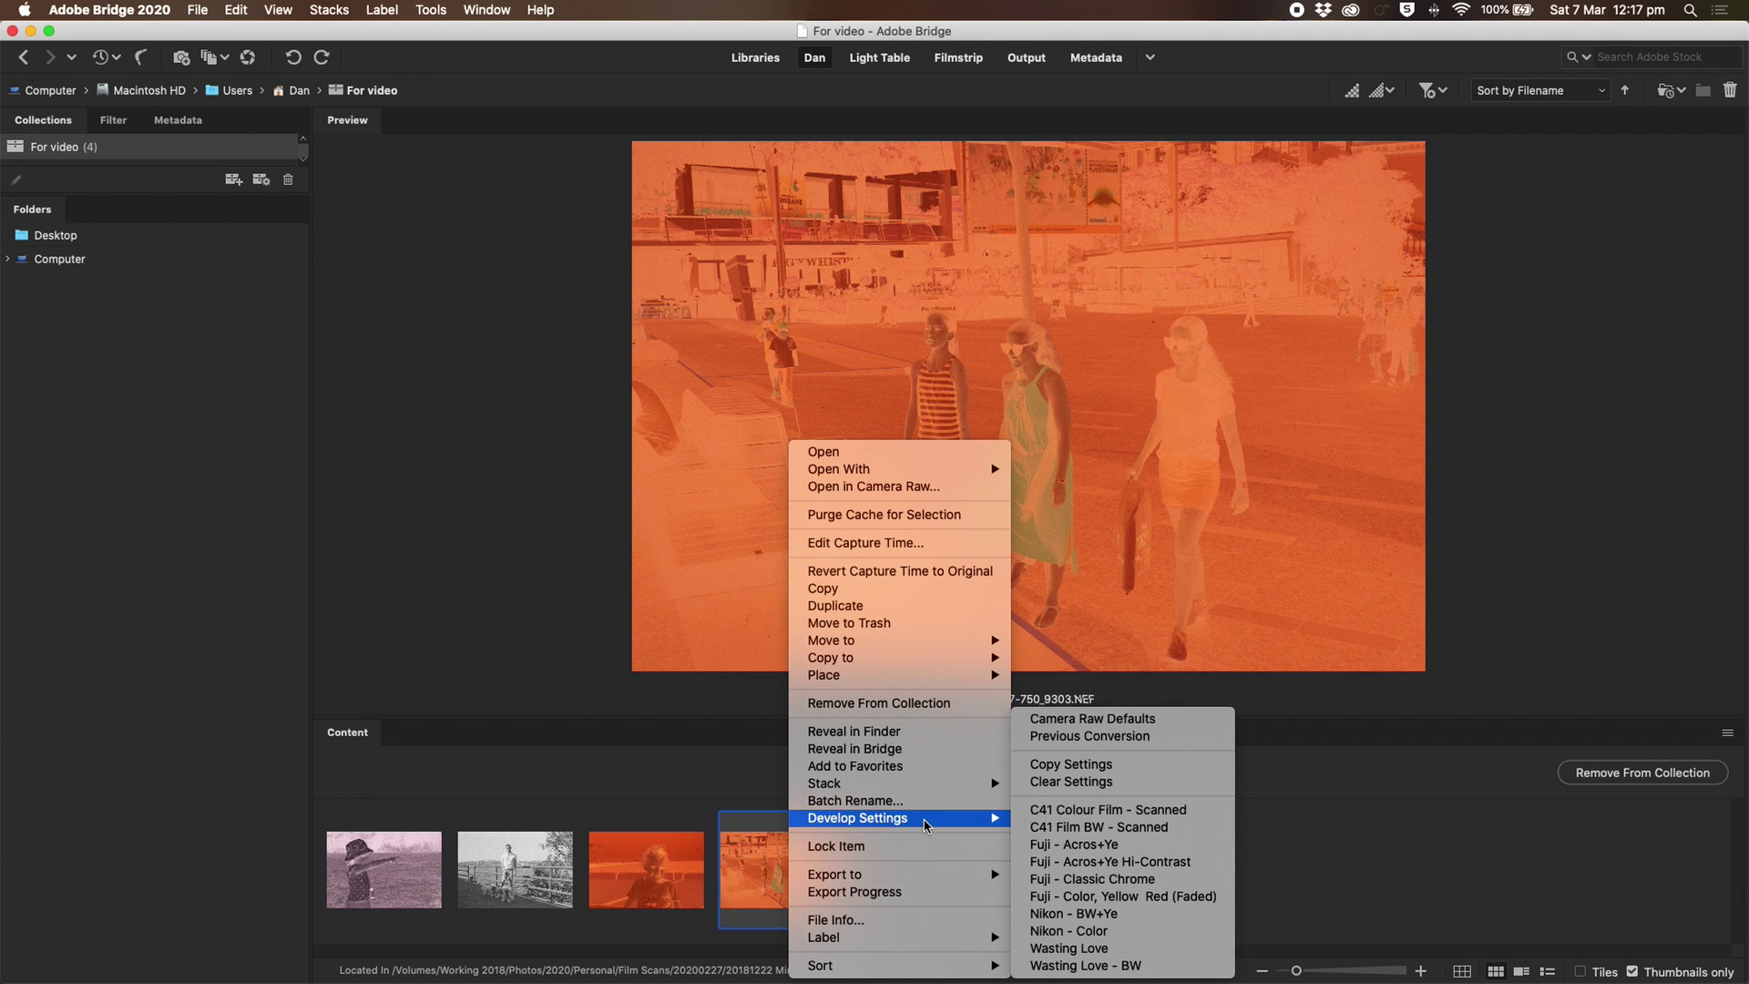
pyautogui.click(1130, 814)
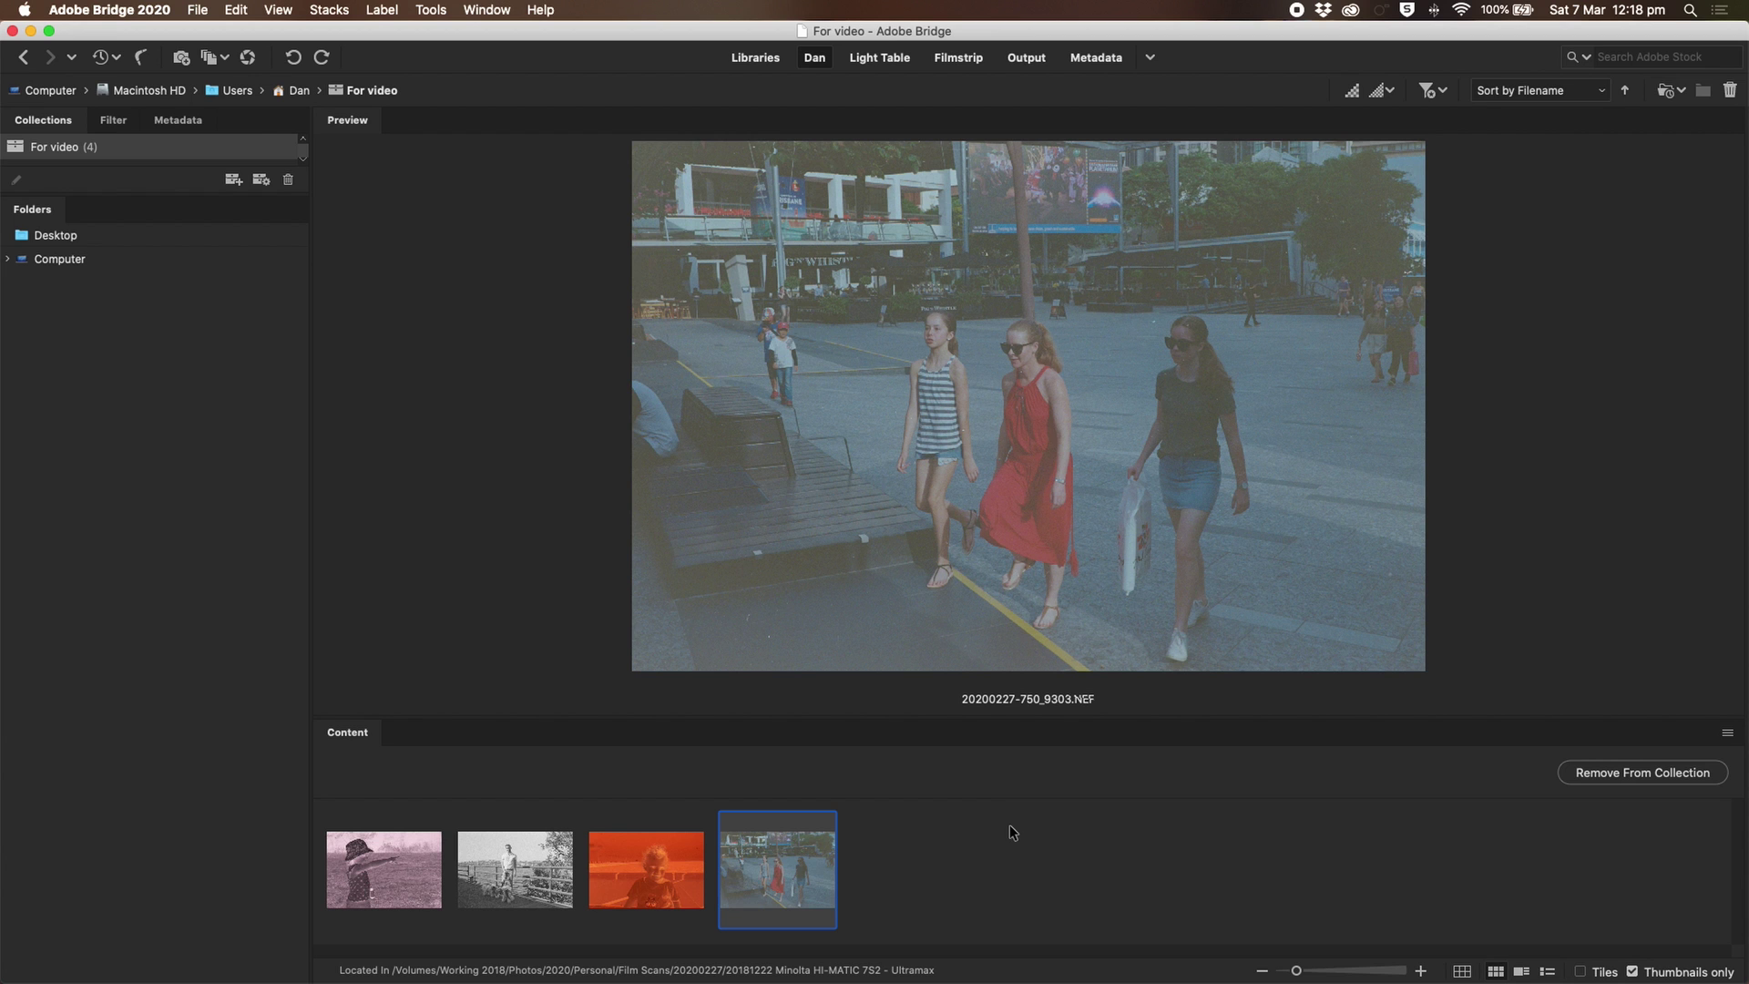
# - Select all four scans in the For video collection and open them in Camera Raw
pyautogui.click(420, 870)
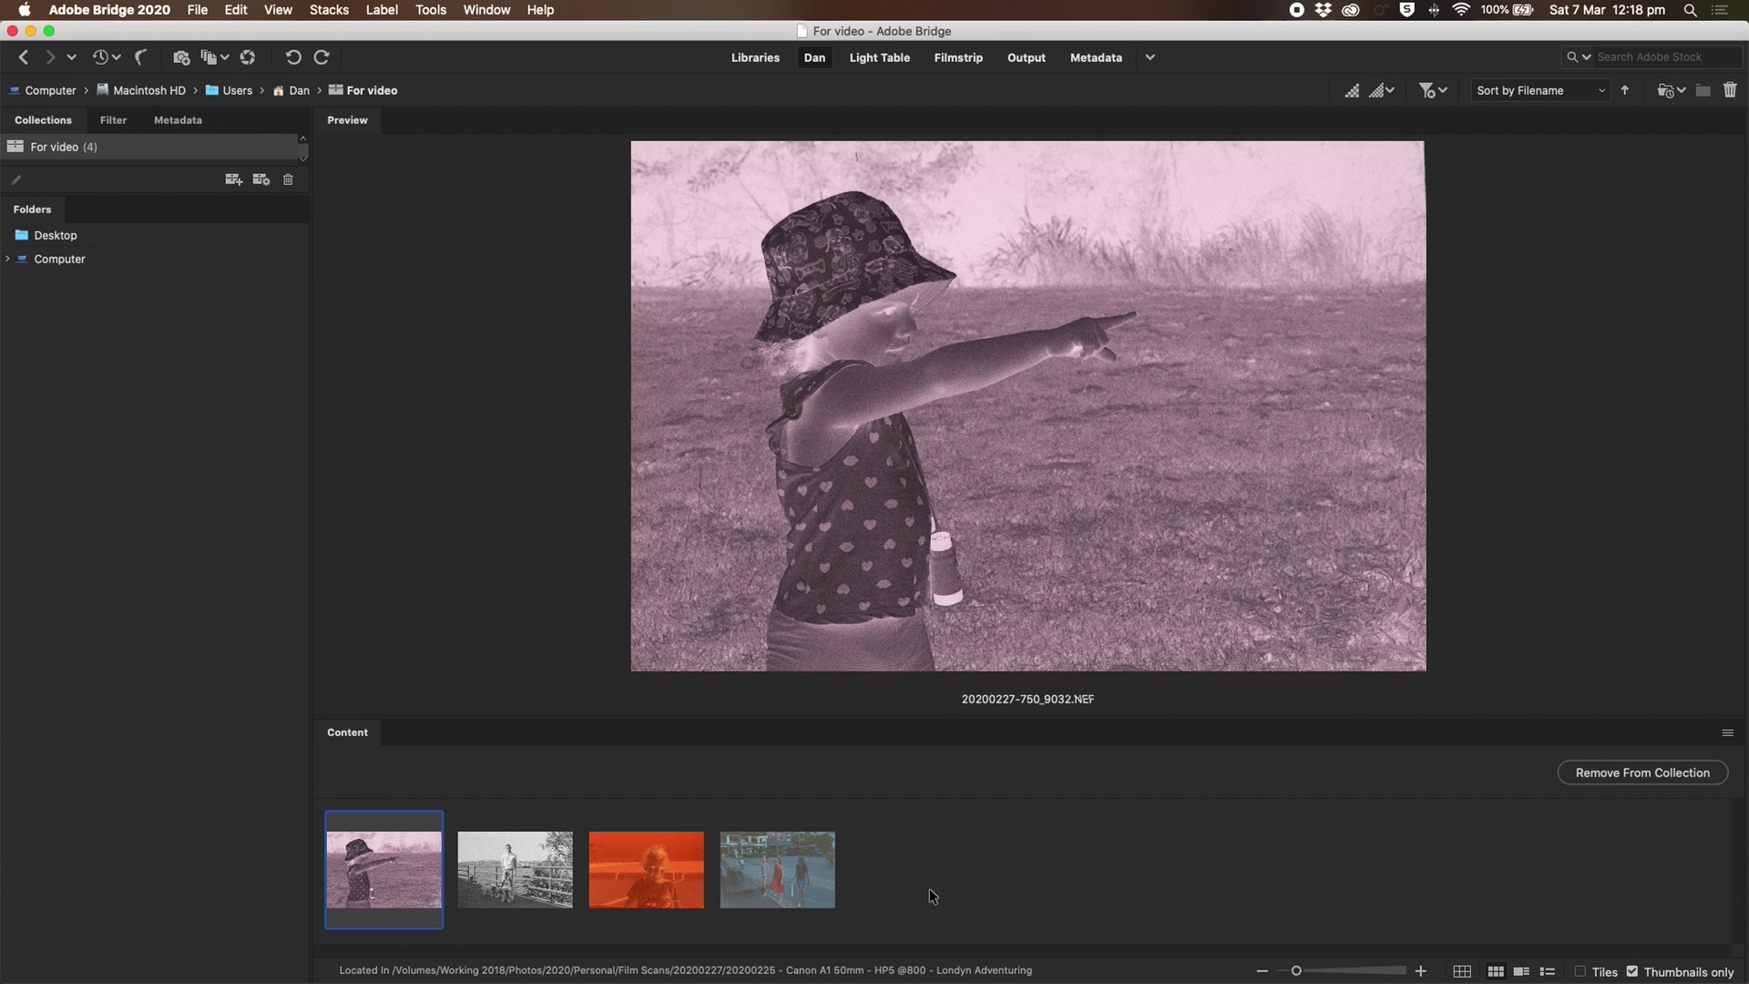
pyautogui.moveTo(929, 888); pyautogui.dragTo(346, 834)
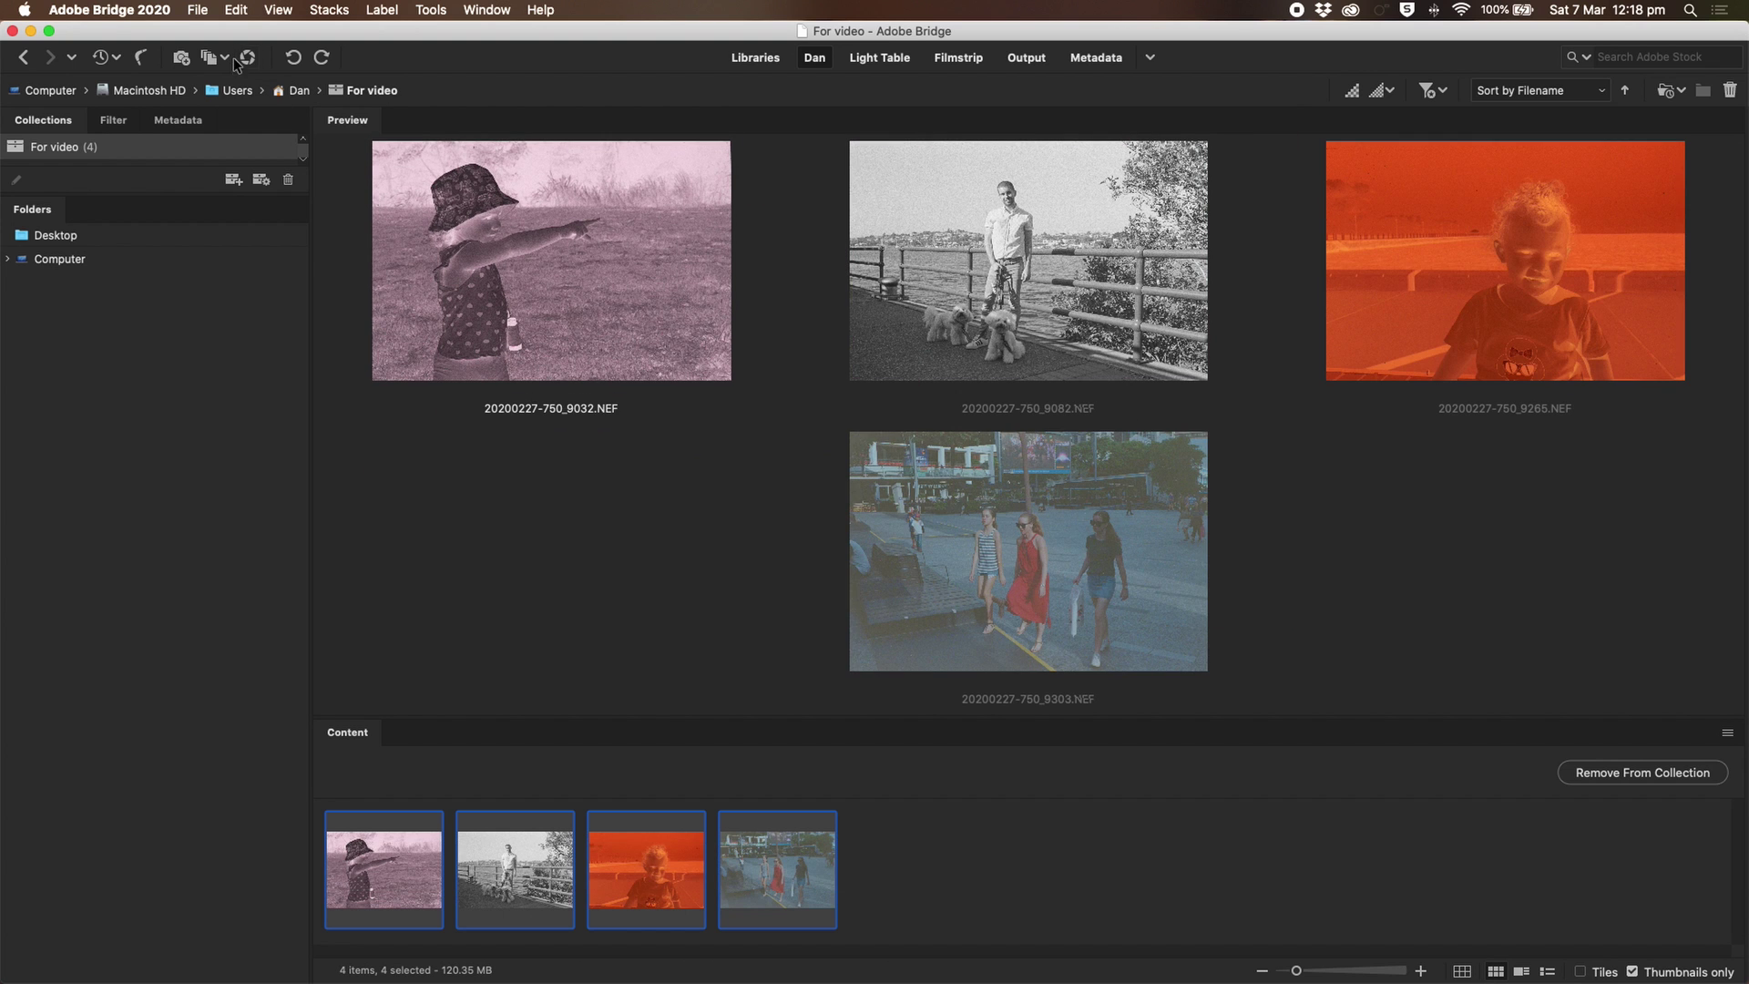
pyautogui.click(246, 58)
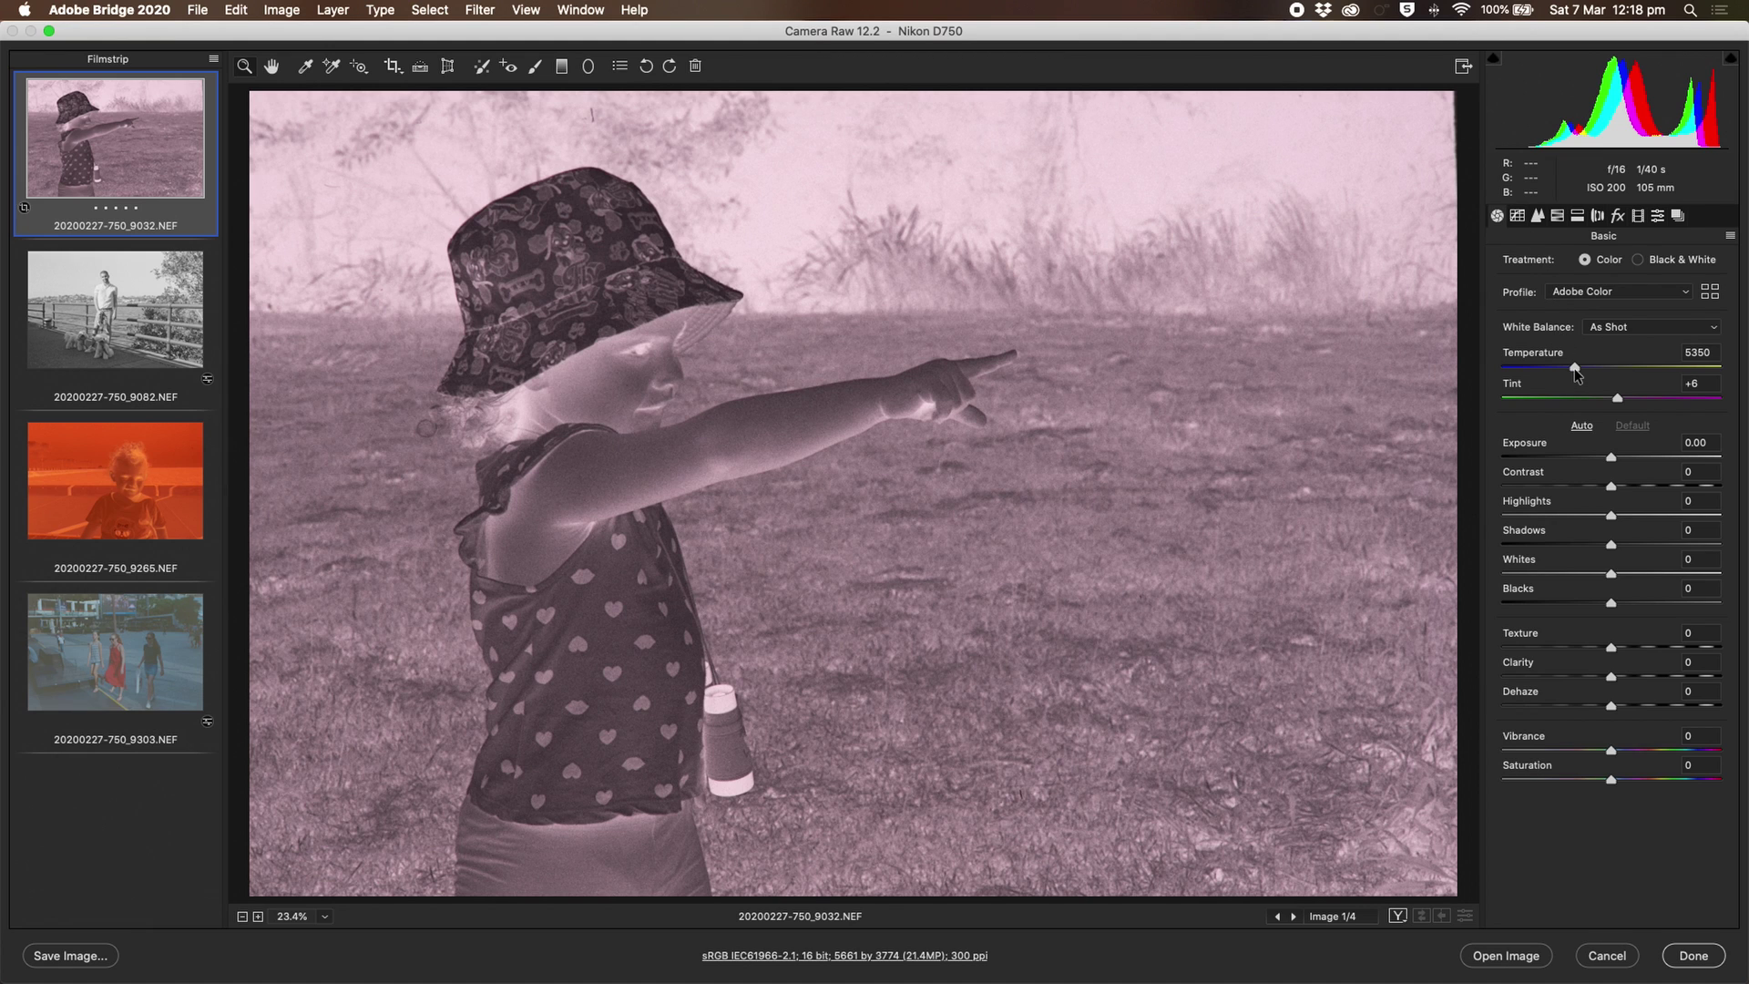
pyautogui.click(306, 66)
pyautogui.click(632, 227)
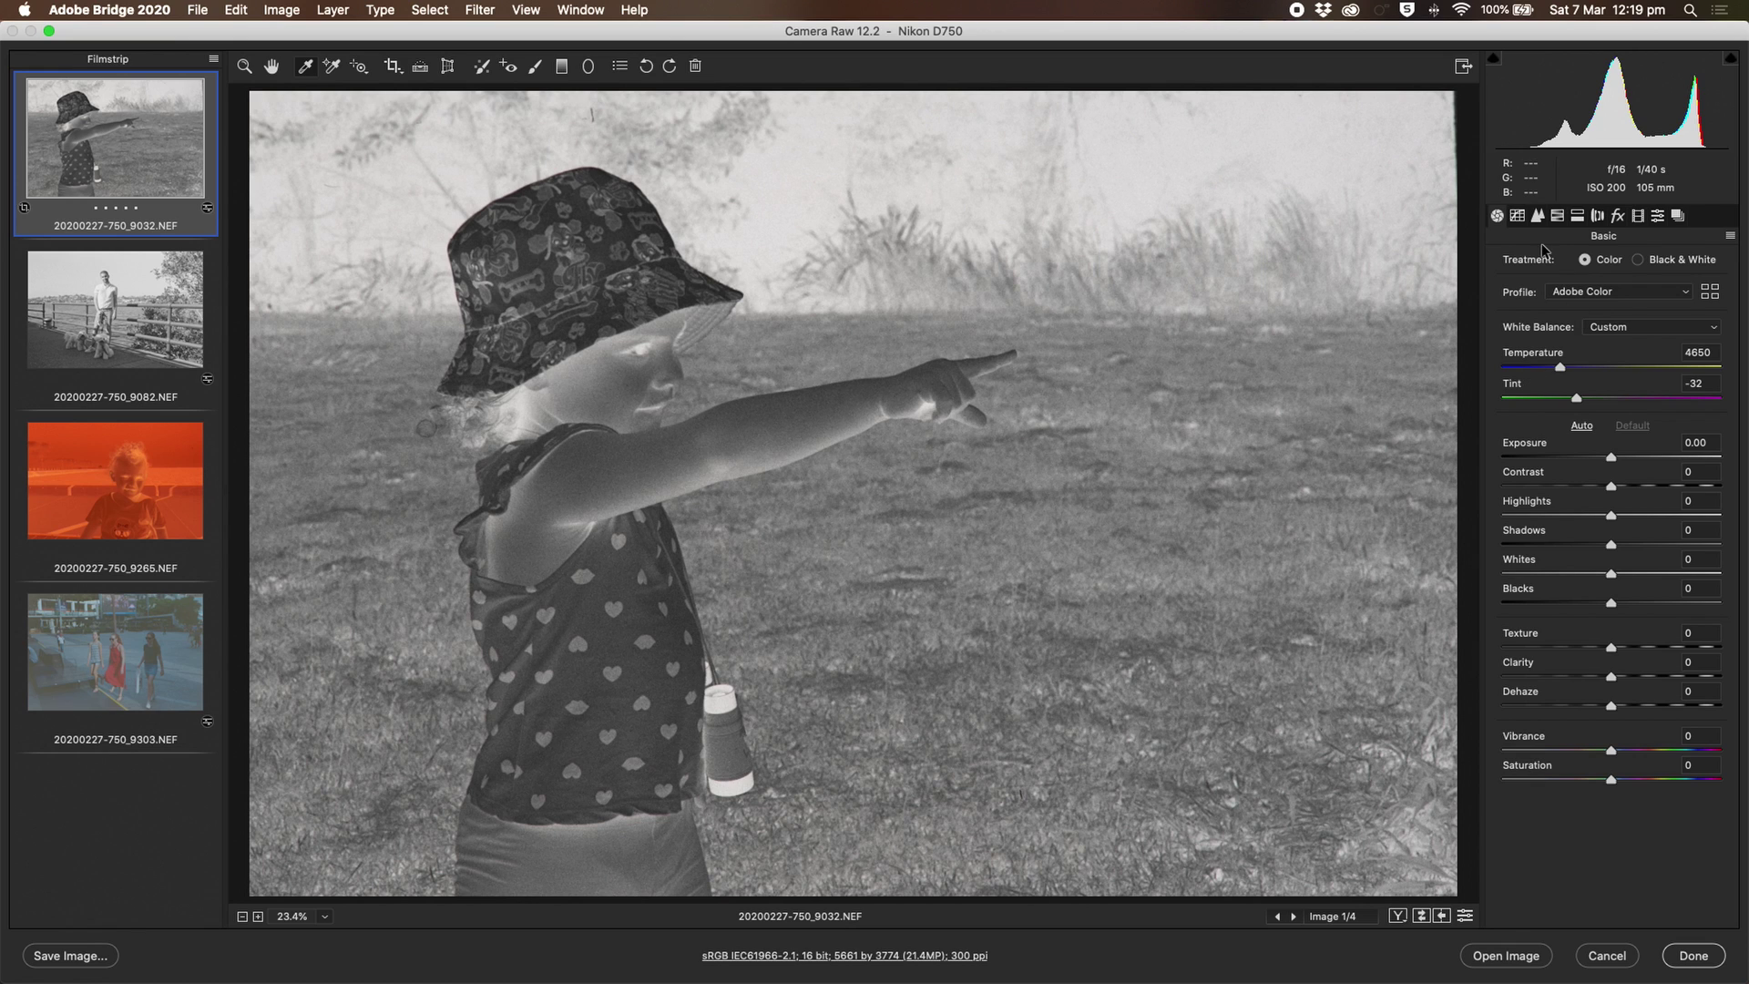
pyautogui.click(1517, 216)
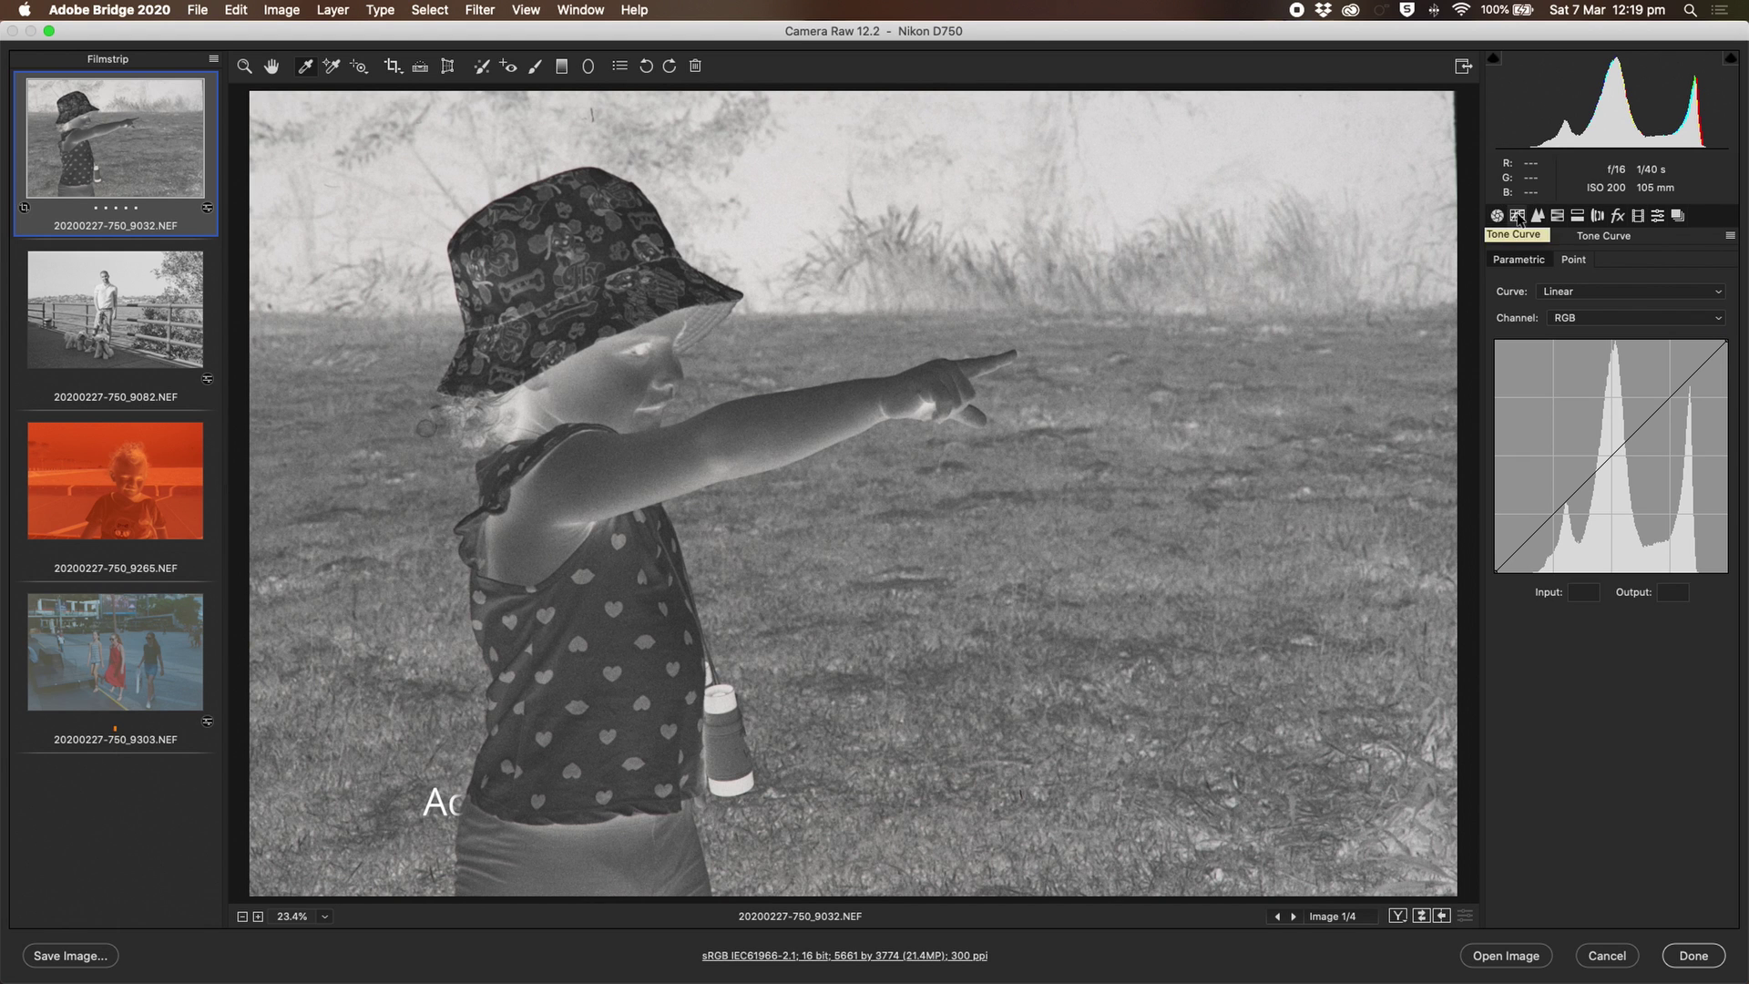
pyautogui.click(1618, 319)
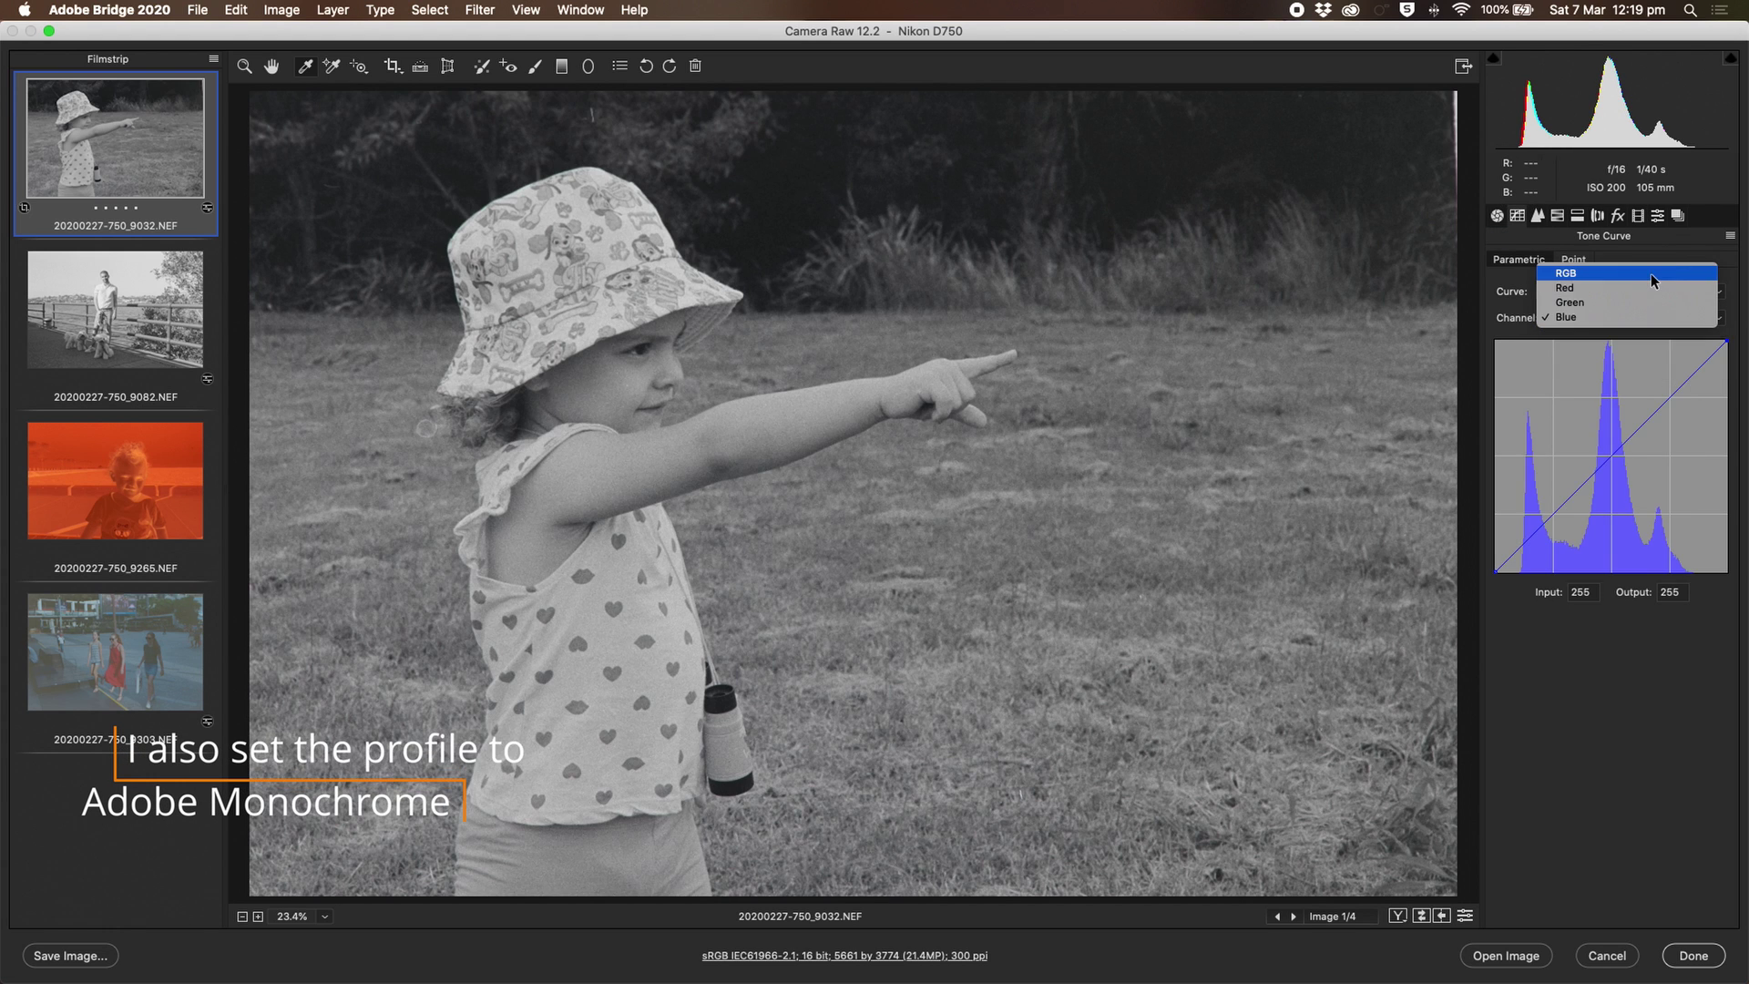
pyautogui.click(1651, 273)
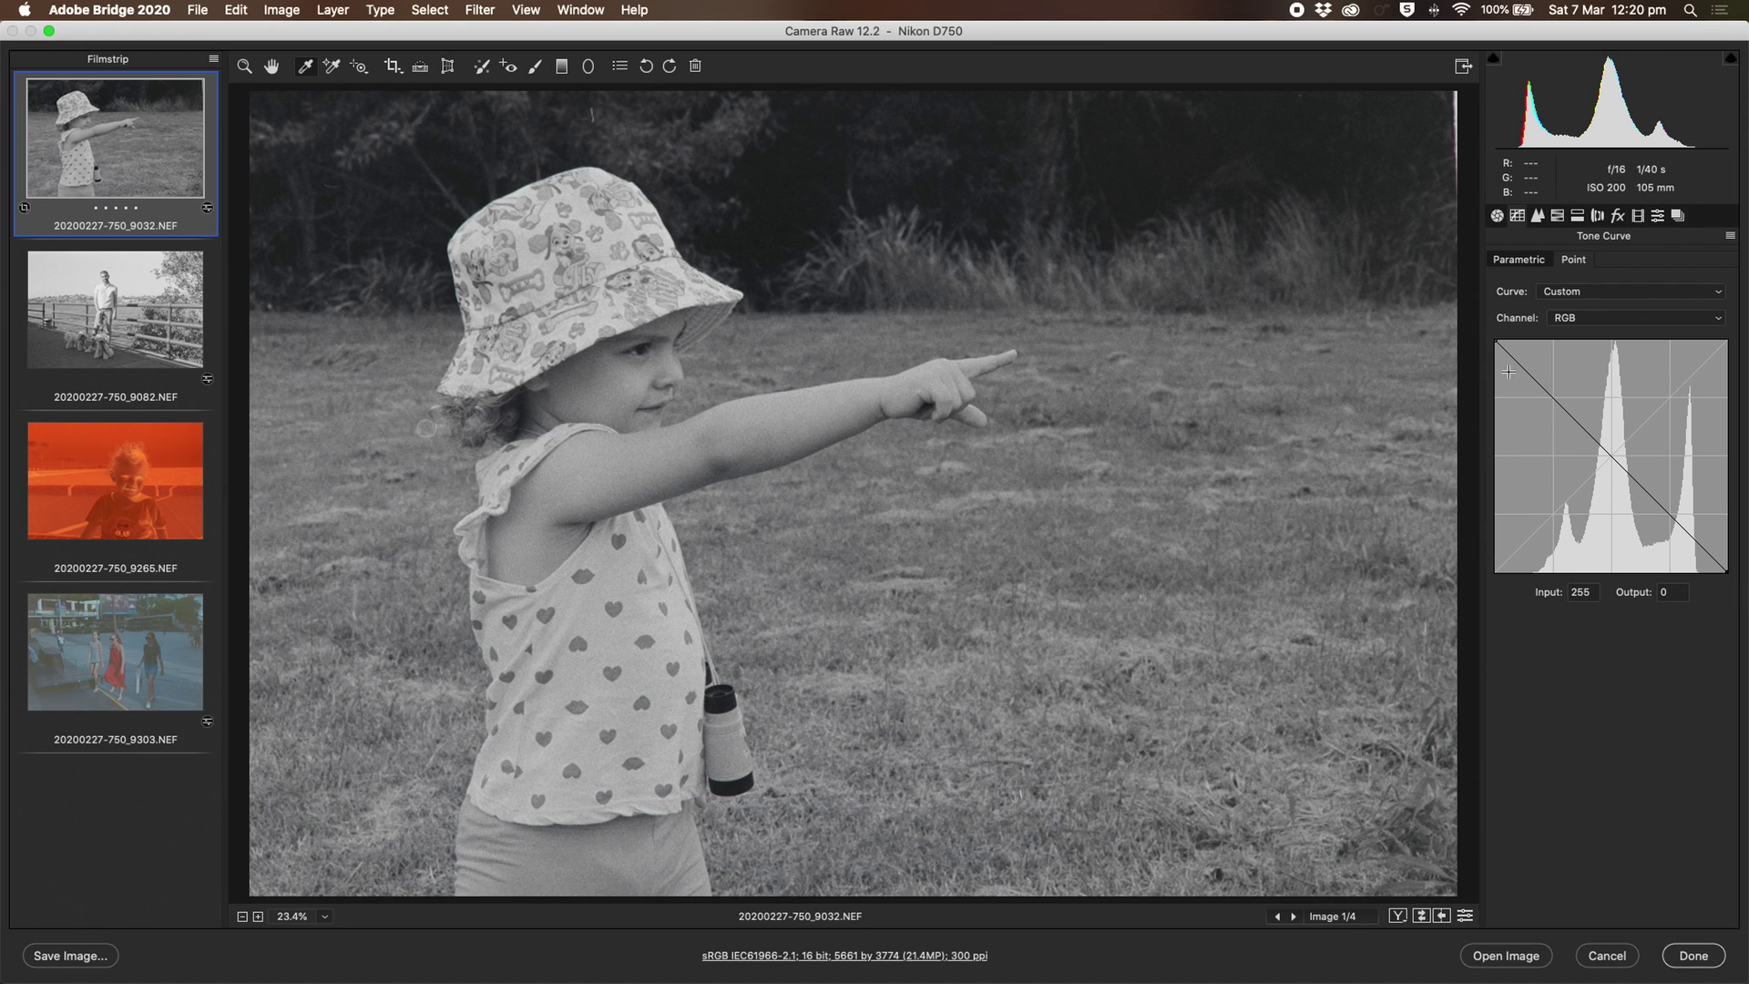
pyautogui.moveTo(1496, 340); pyautogui.dragTo(1533, 339)
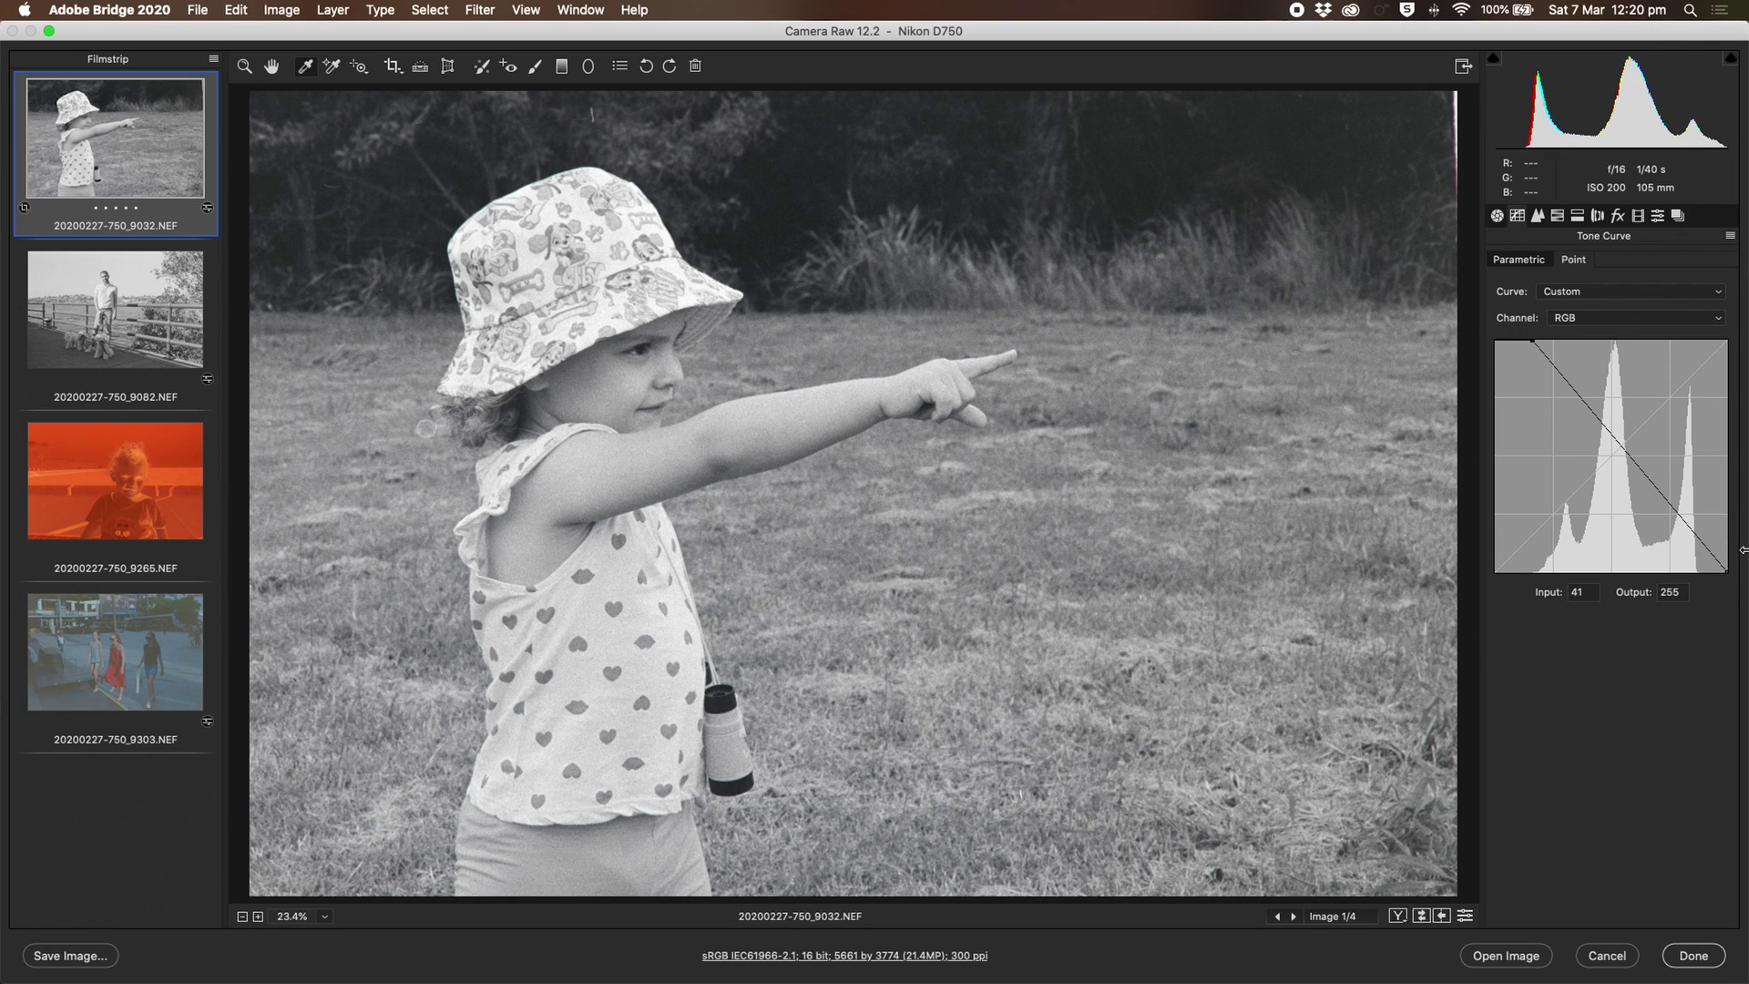
pyautogui.moveTo(1729, 581); pyautogui.dragTo(1699, 592)
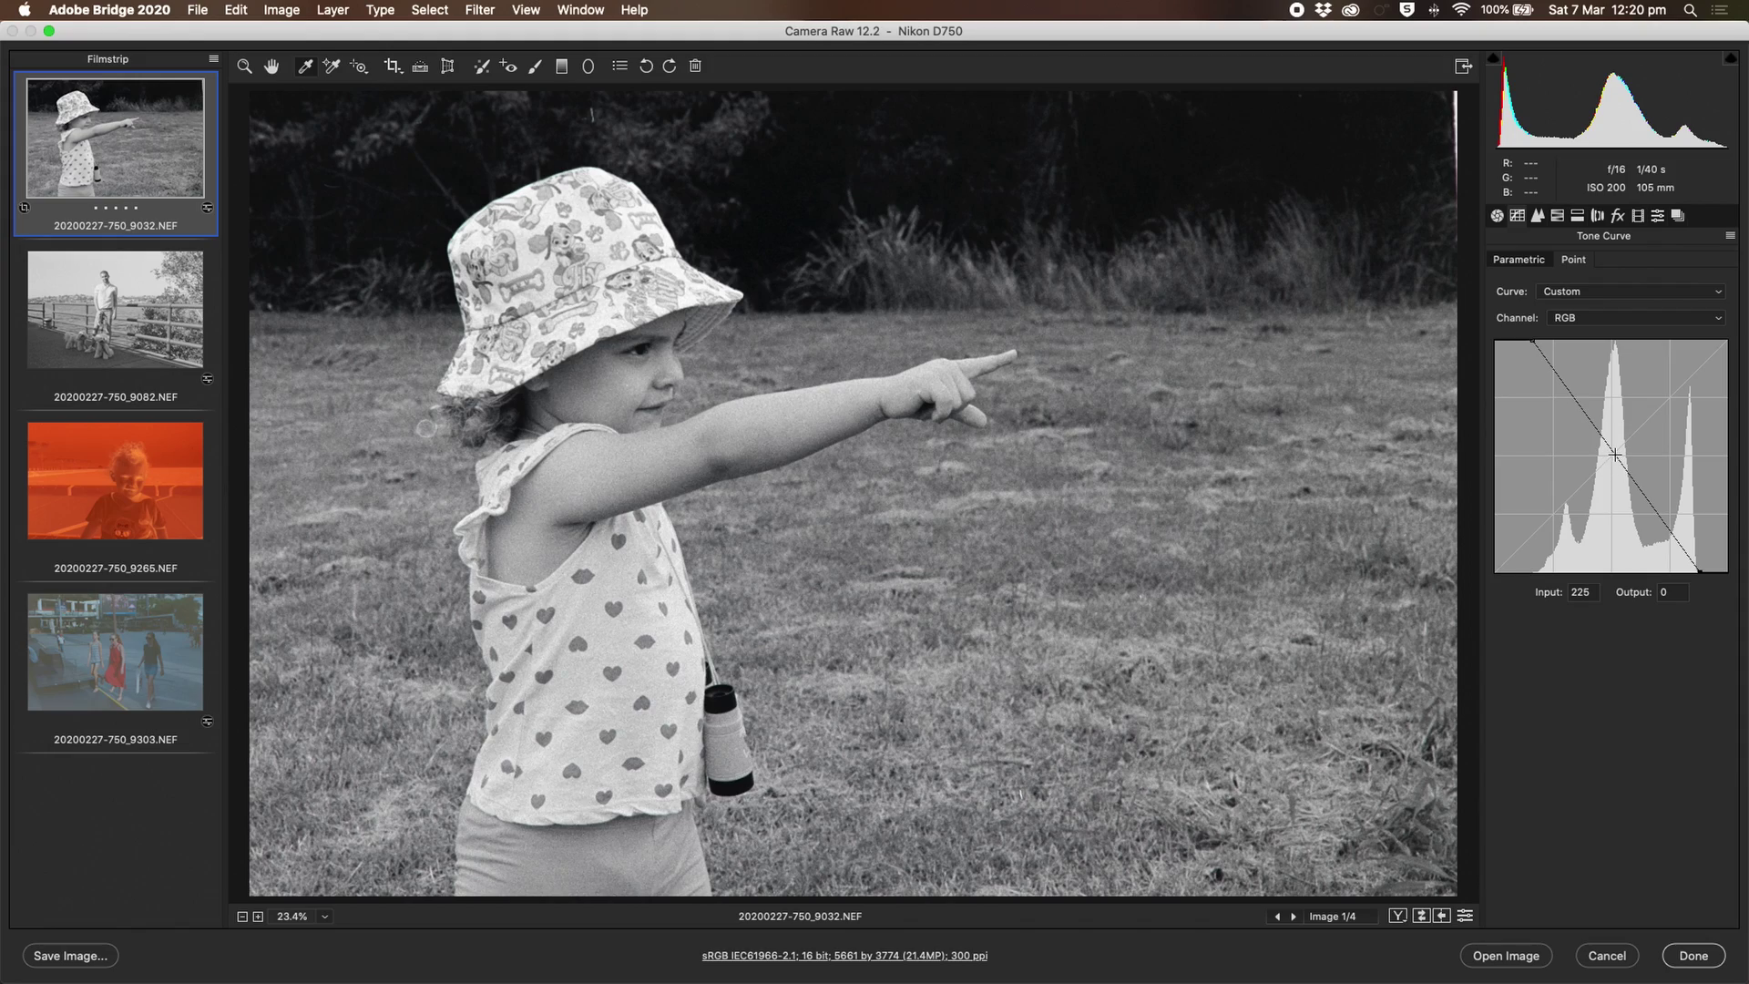
pyautogui.moveTo(1614, 454); pyautogui.dragTo(1614, 462)
pyautogui.press('super+alt+1')
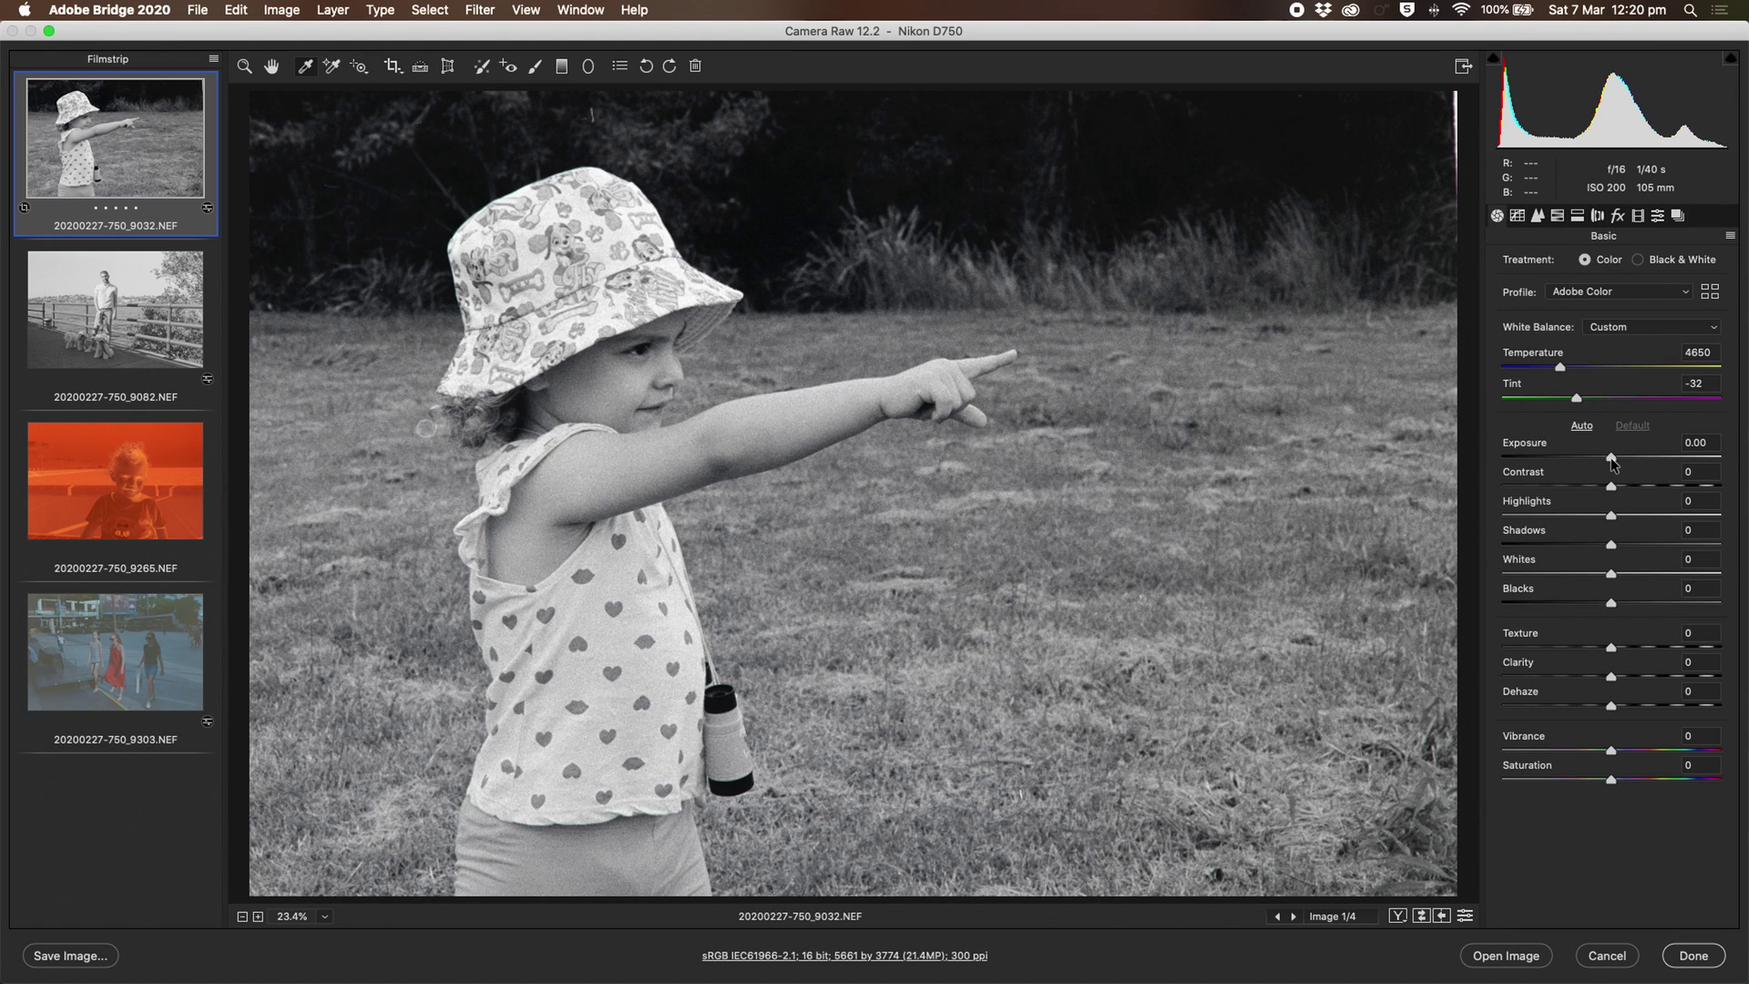
pyautogui.moveTo(1612, 464)
pyautogui.mouseDown()
pyautogui.moveTo(1631, 462)
pyautogui.moveTo(1611, 463)
pyautogui.mouseUp()
pyautogui.click(115, 309)
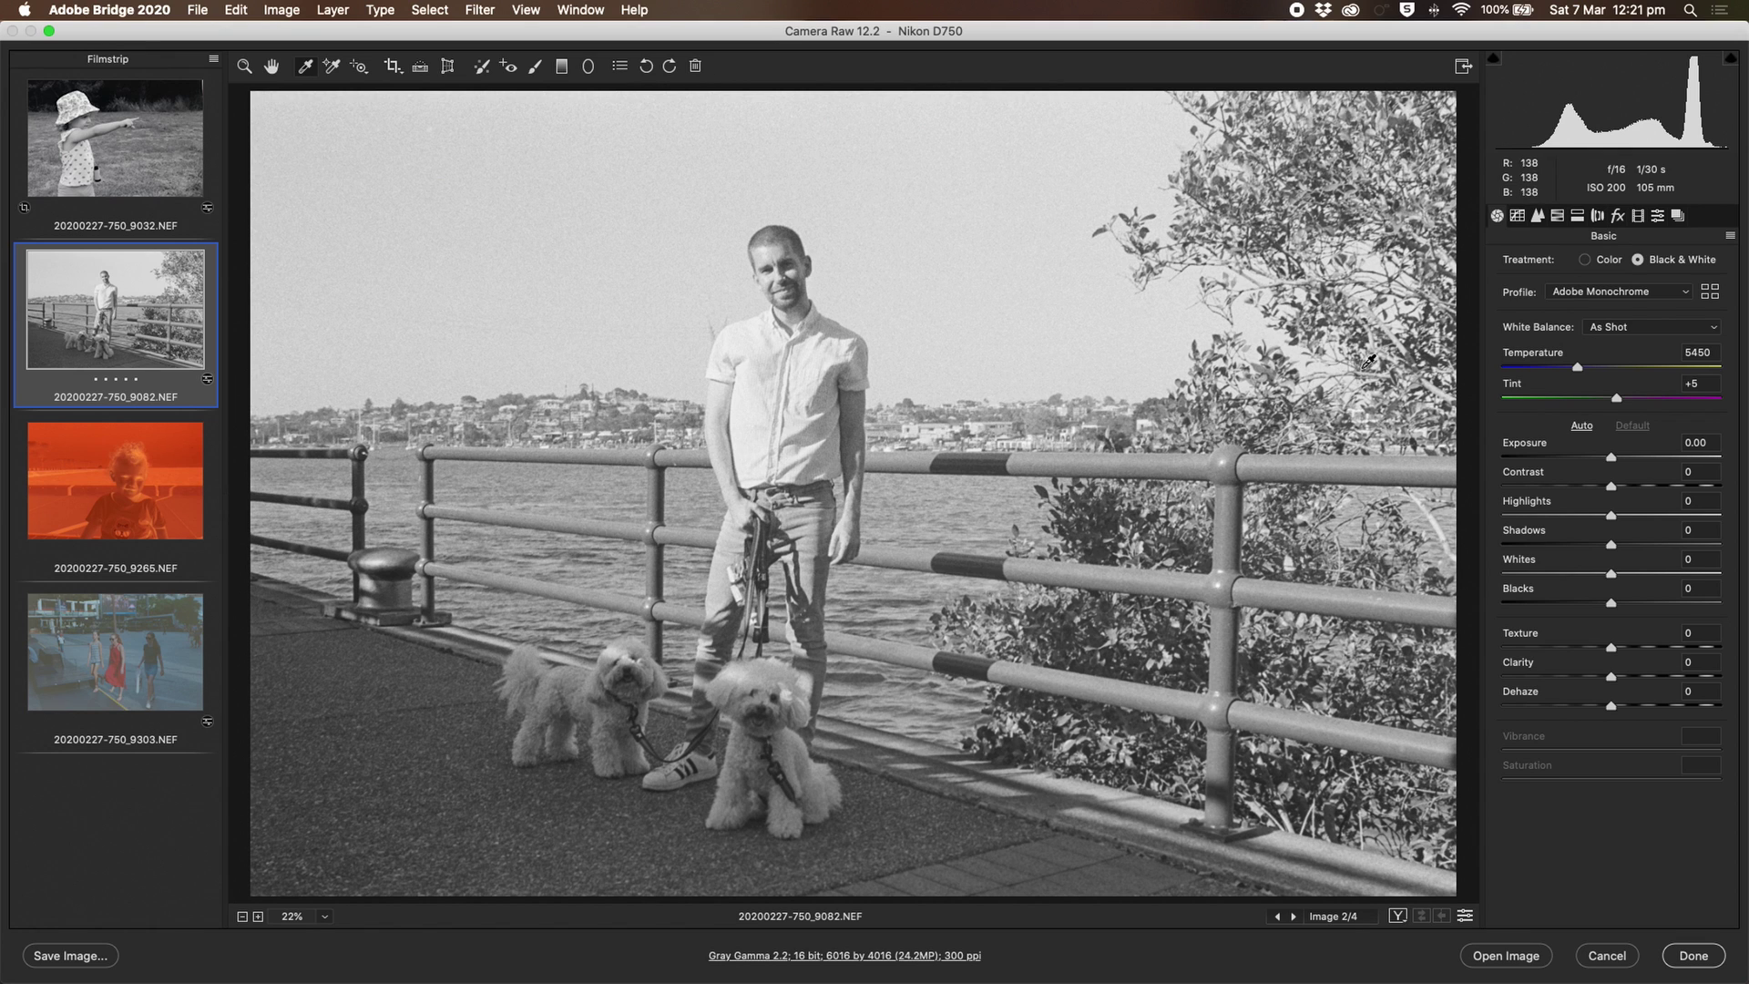
pyautogui.click(1517, 216)
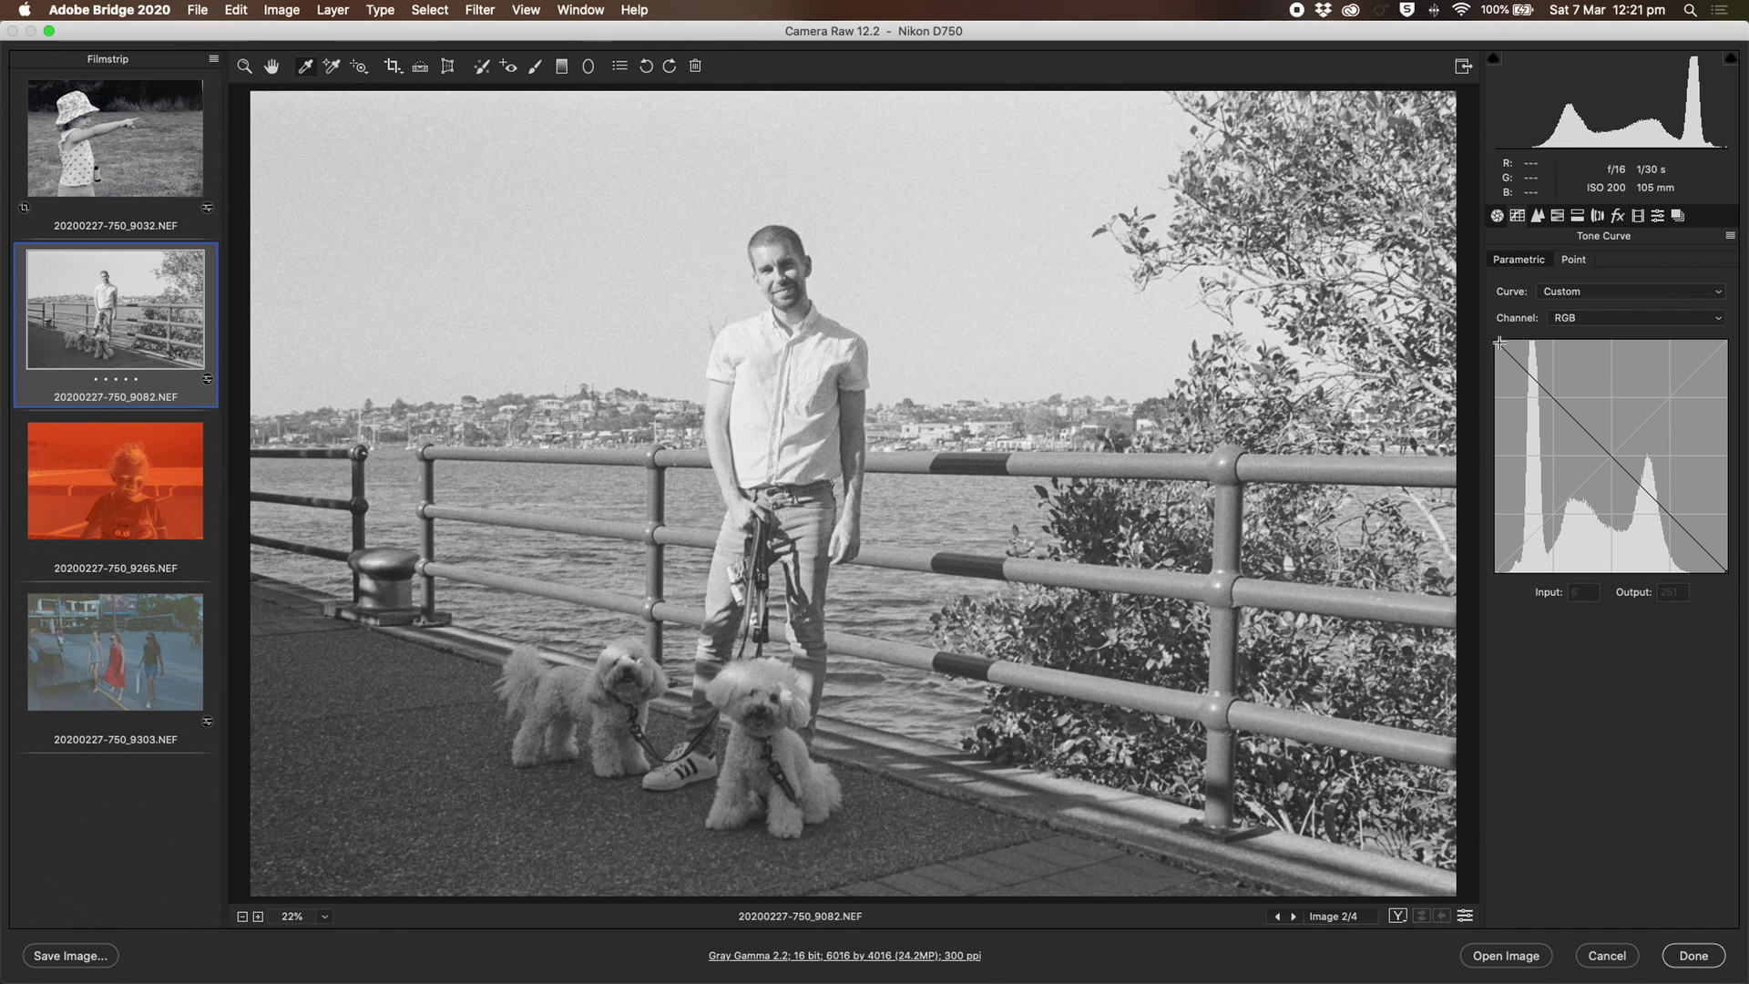
pyautogui.moveTo(1496, 342); pyautogui.dragTo(1514, 335)
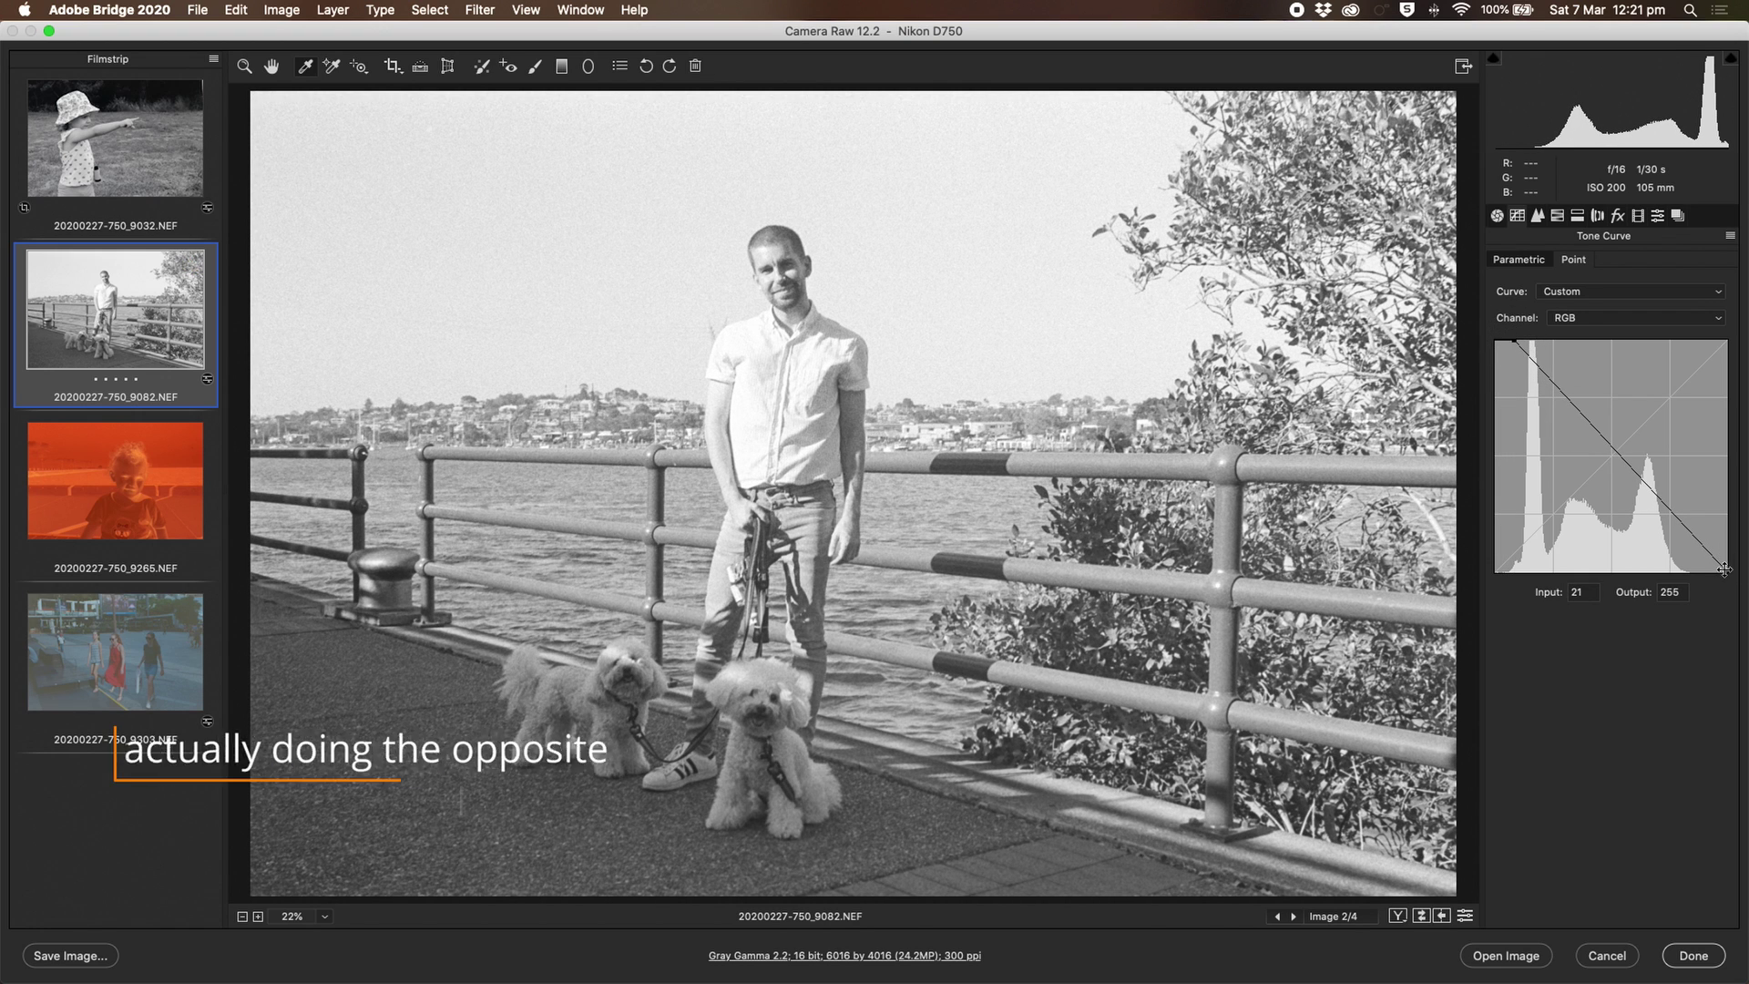
pyautogui.moveTo(1726, 571); pyautogui.dragTo(1688, 581)
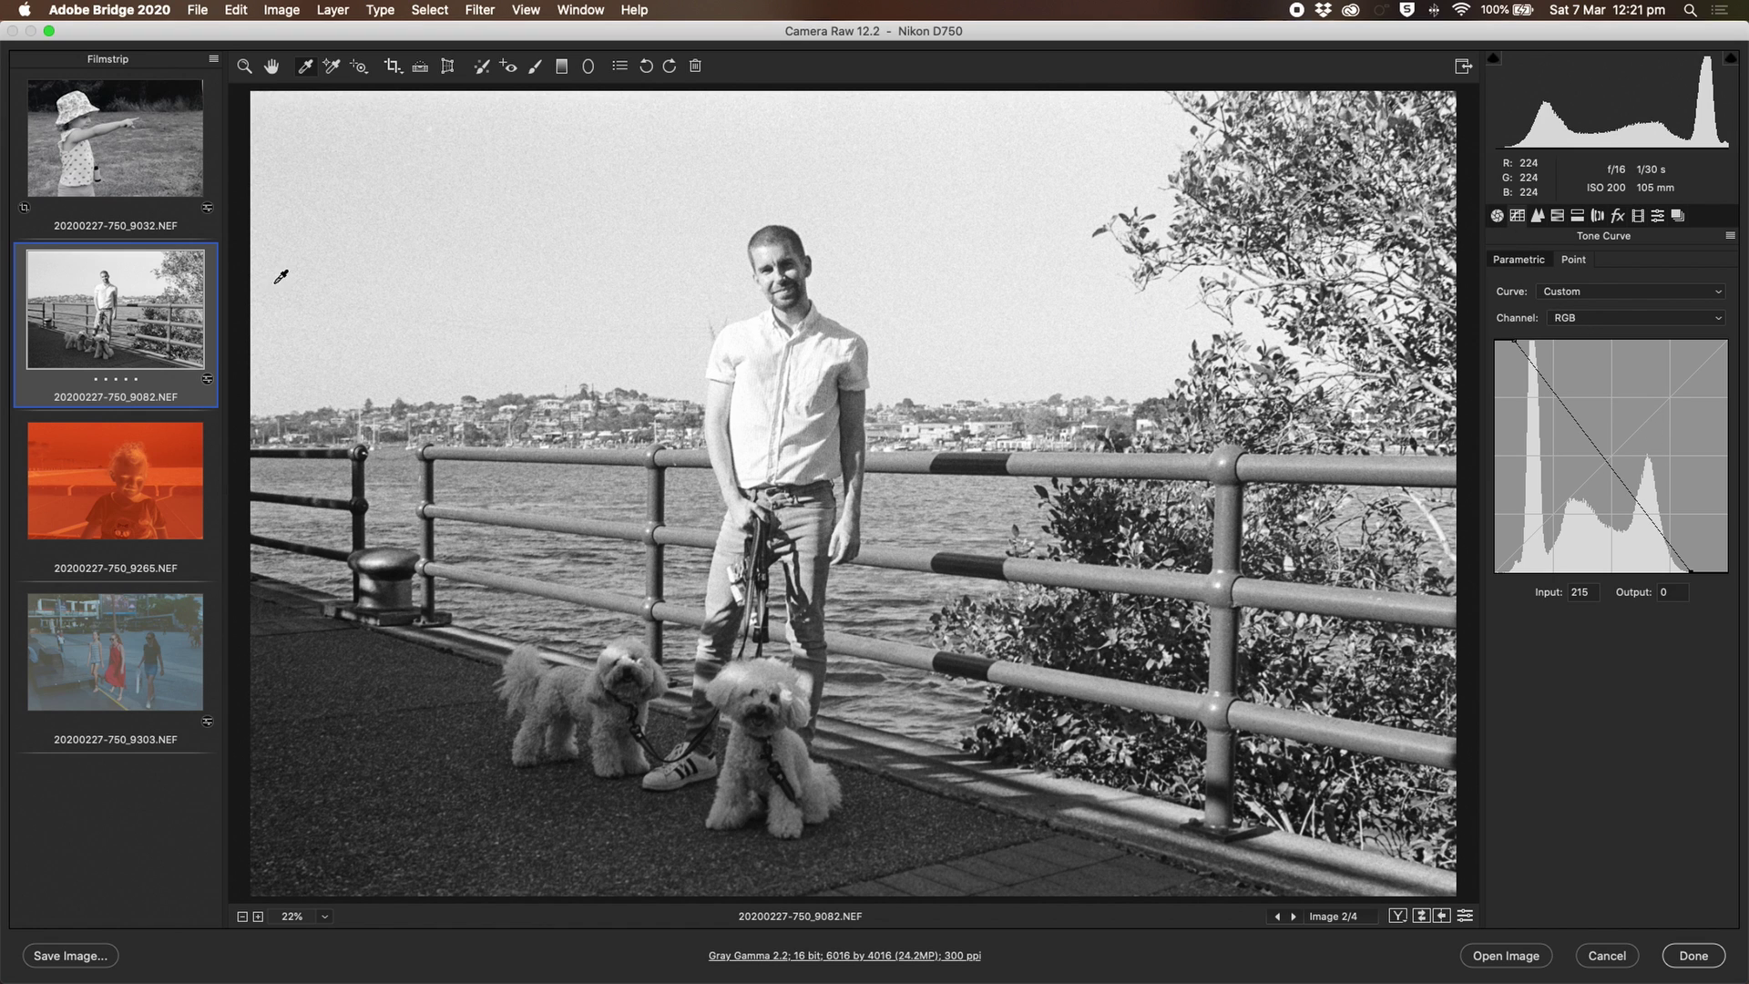
pyautogui.press('Down')
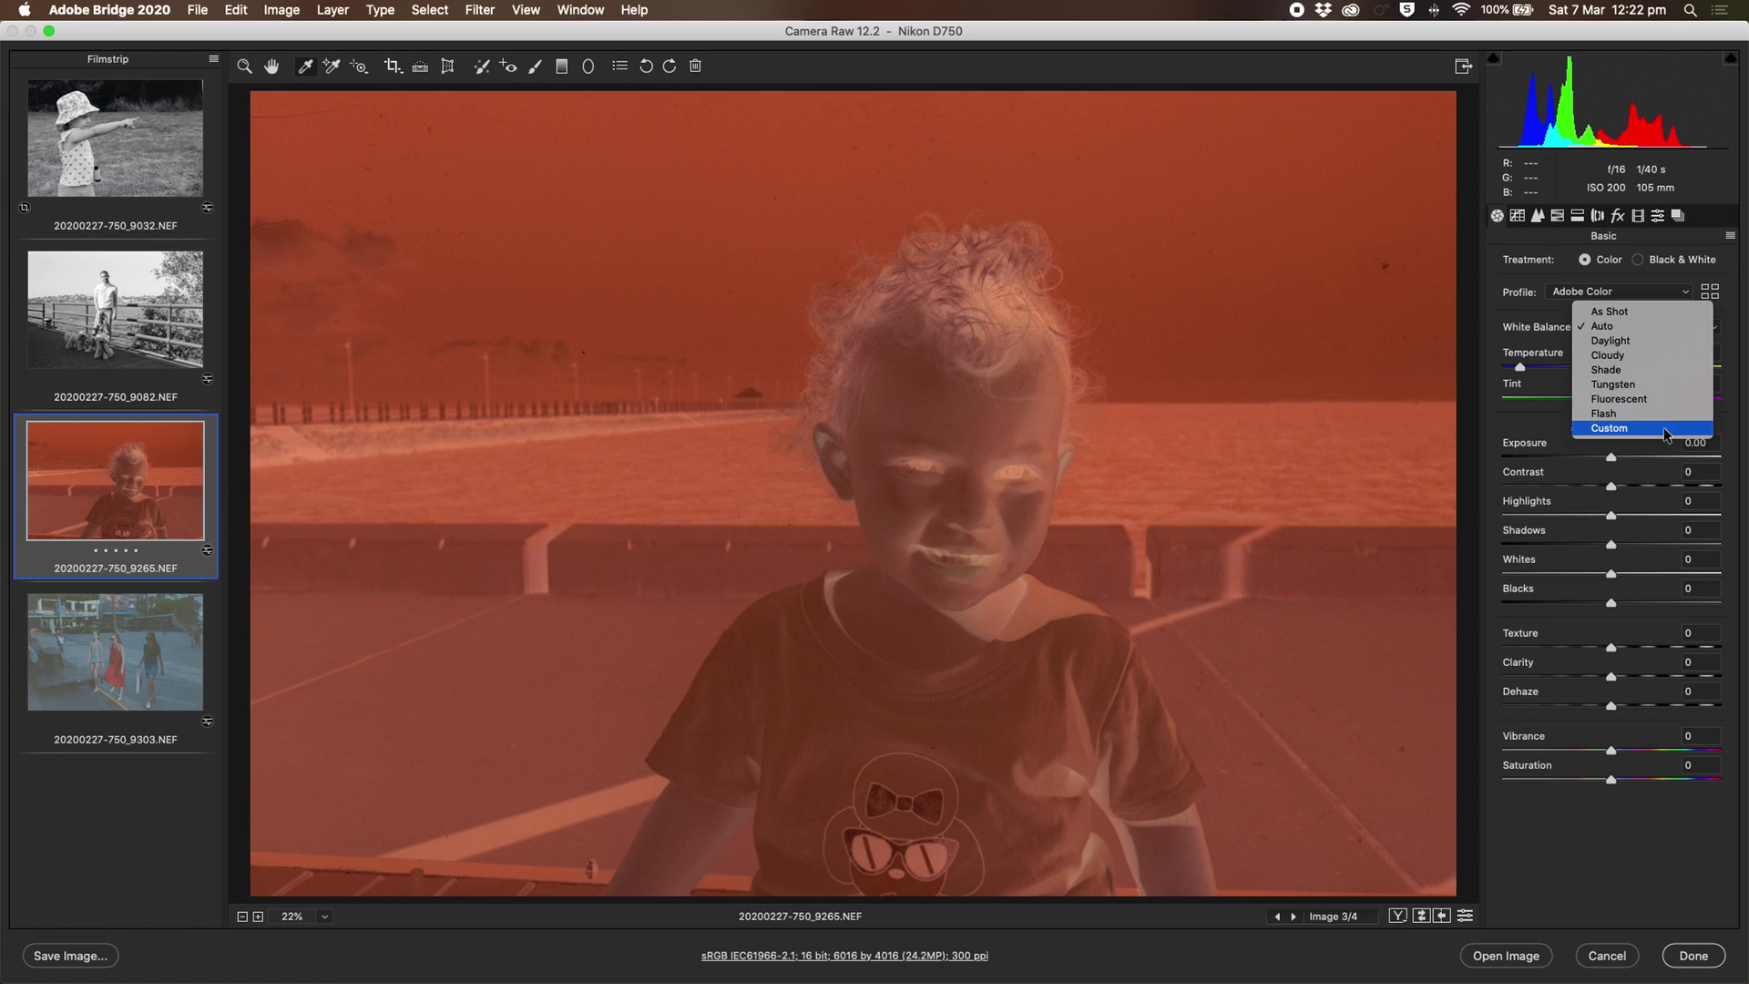
pyautogui.moveTo(1519, 367); pyautogui.dragTo(1499, 368)
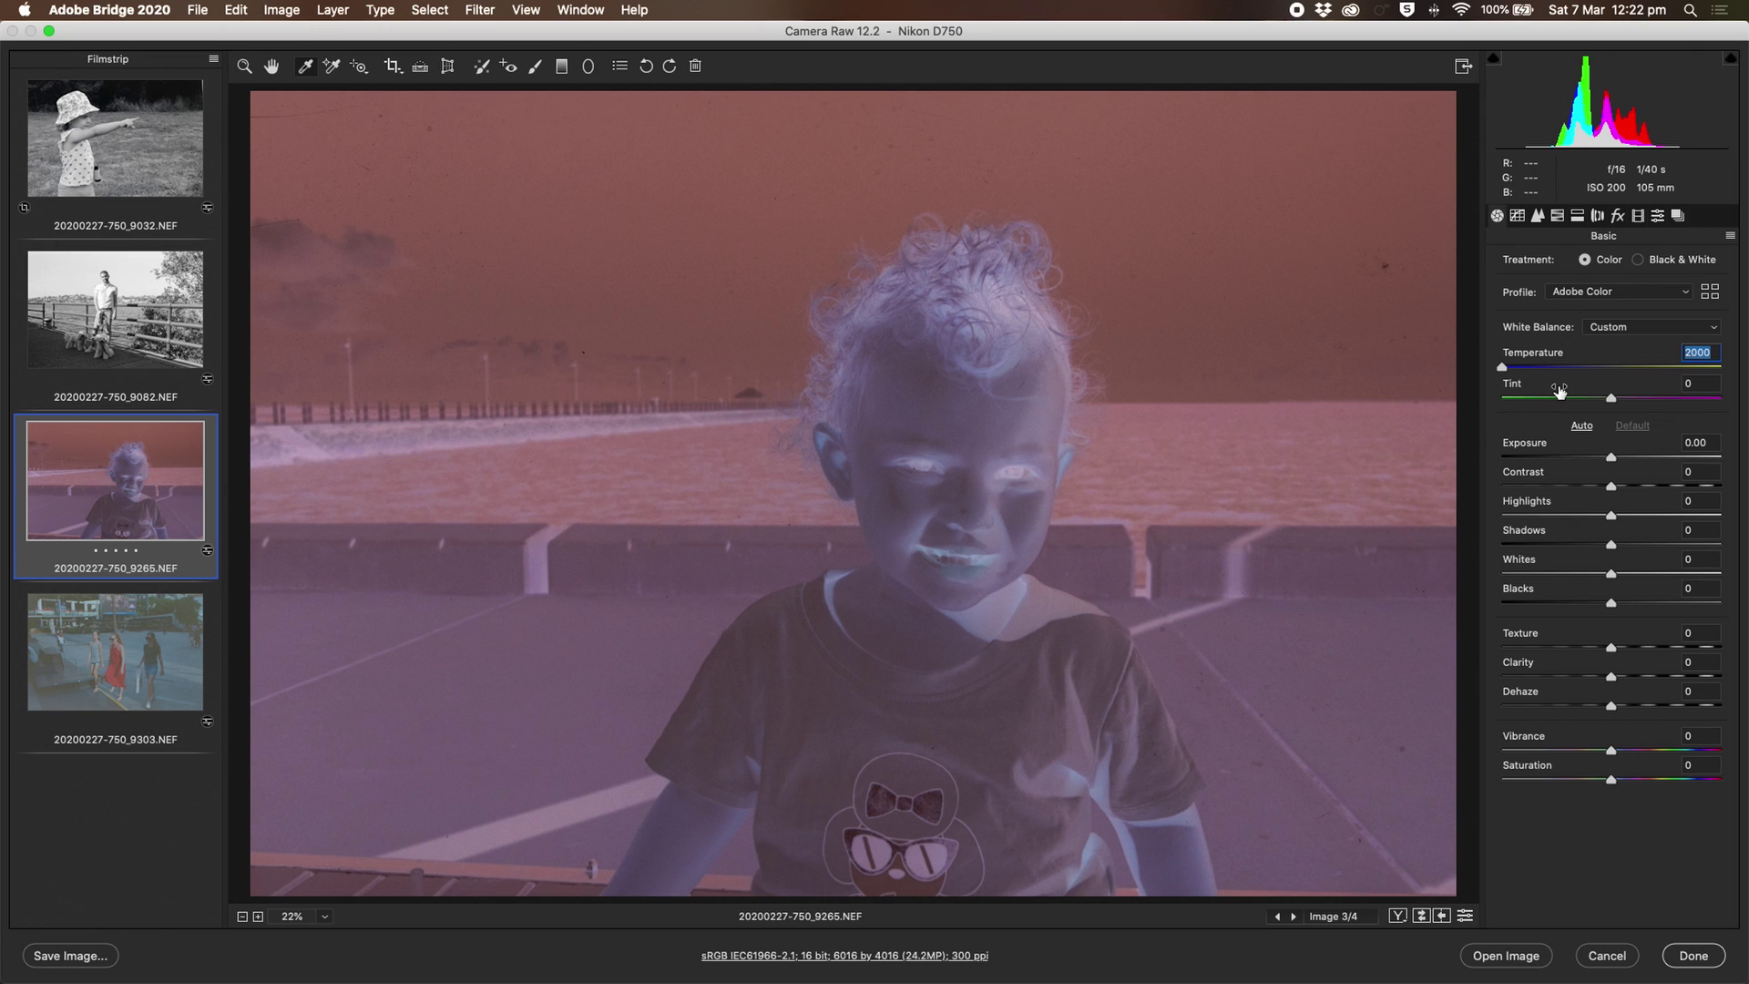
# - Try a warmer temperature of 4100 on the orange negative and return it to 2000
pyautogui.click(1556, 368)
pyautogui.moveTo(1556, 368); pyautogui.dragTo(1404, 390)
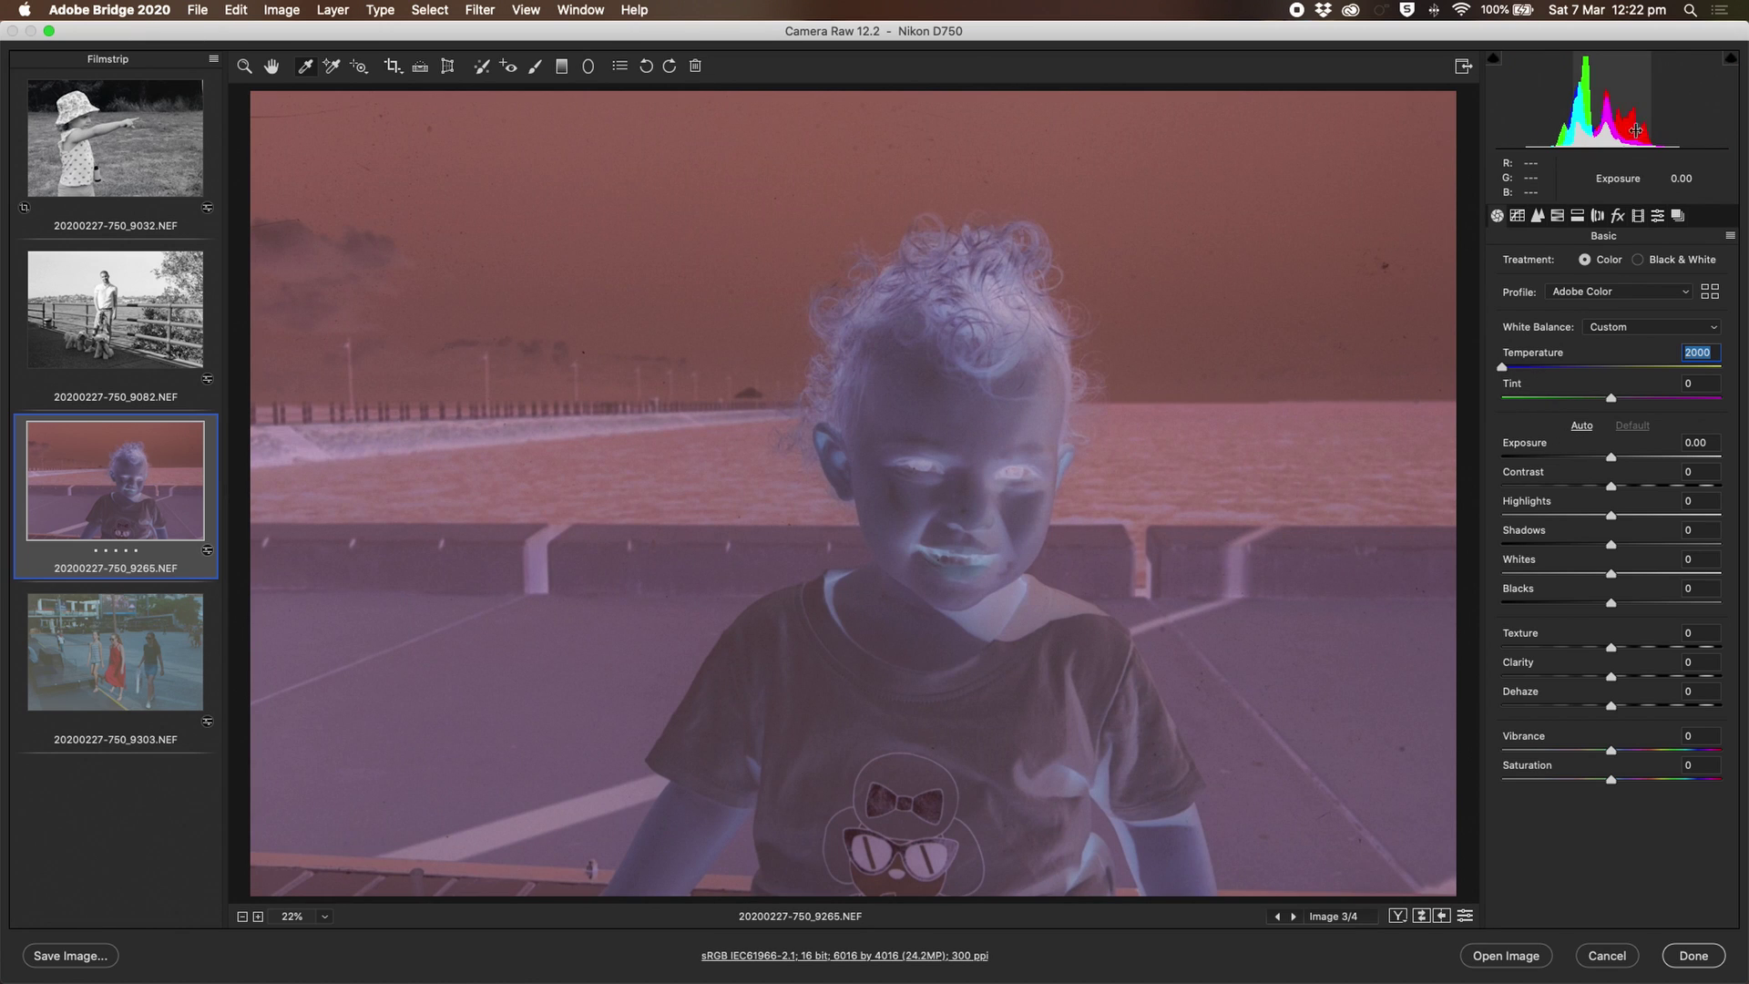
pyautogui.moveTo(1502, 371); pyautogui.dragTo(1547, 371)
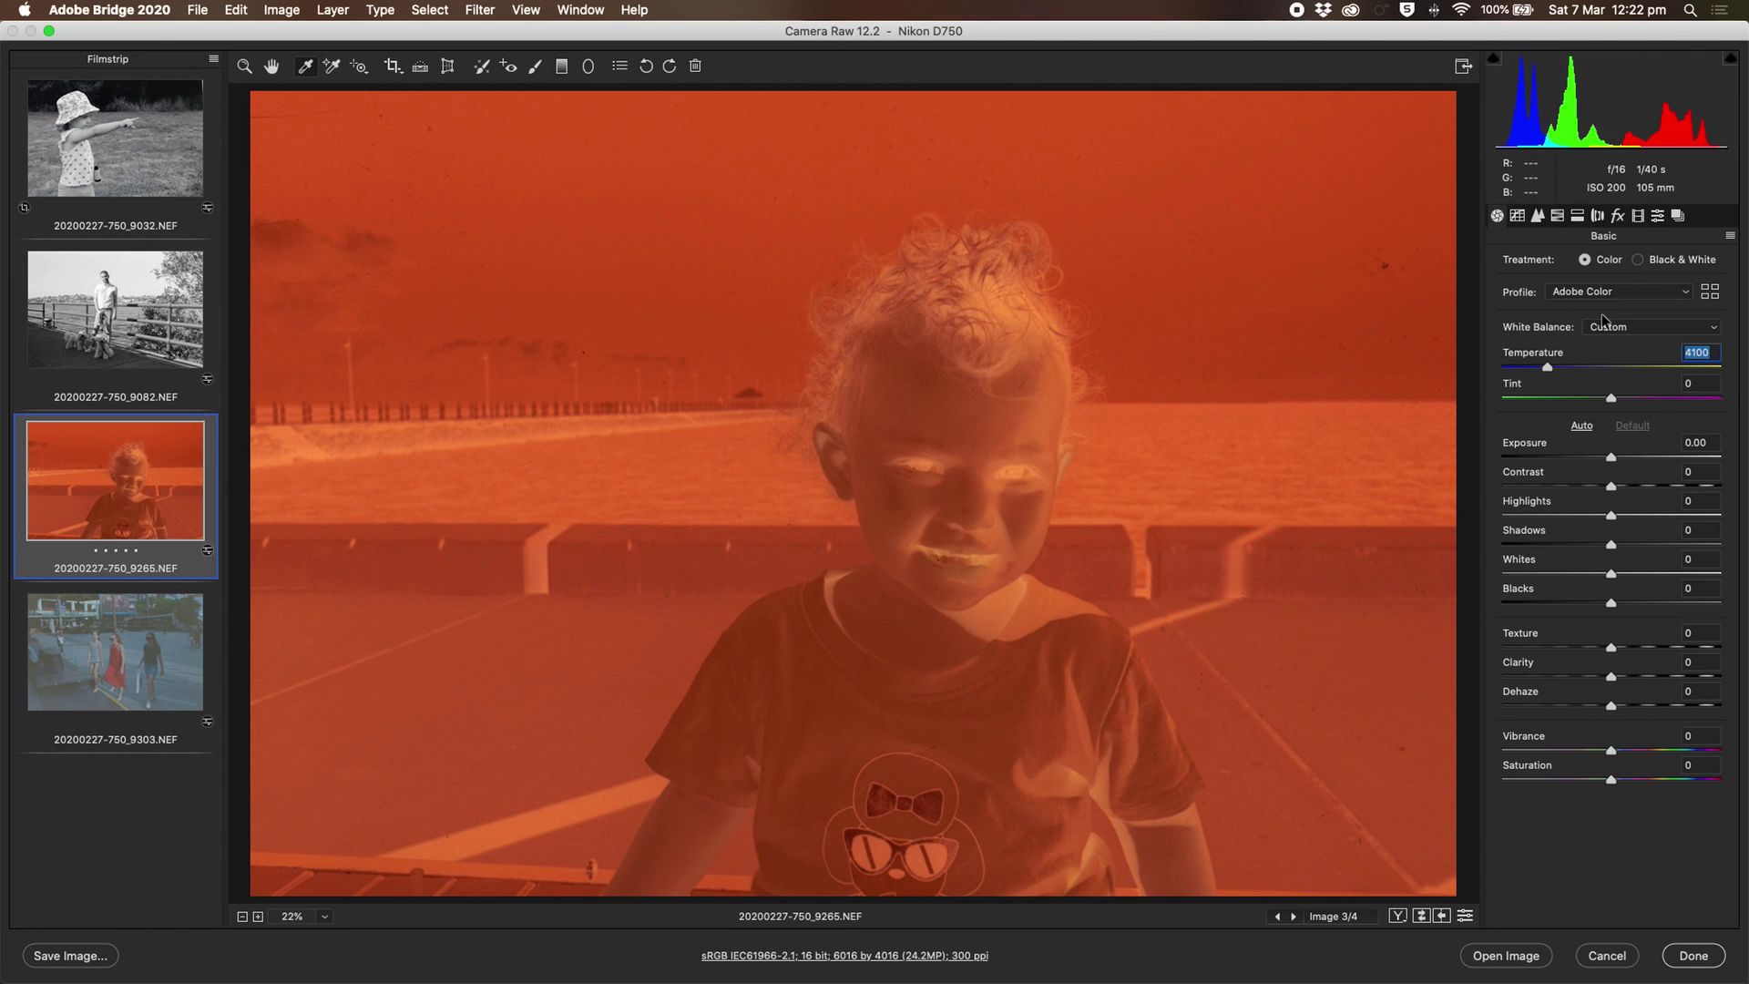
pyautogui.moveTo(1548, 371); pyautogui.dragTo(1501, 379)
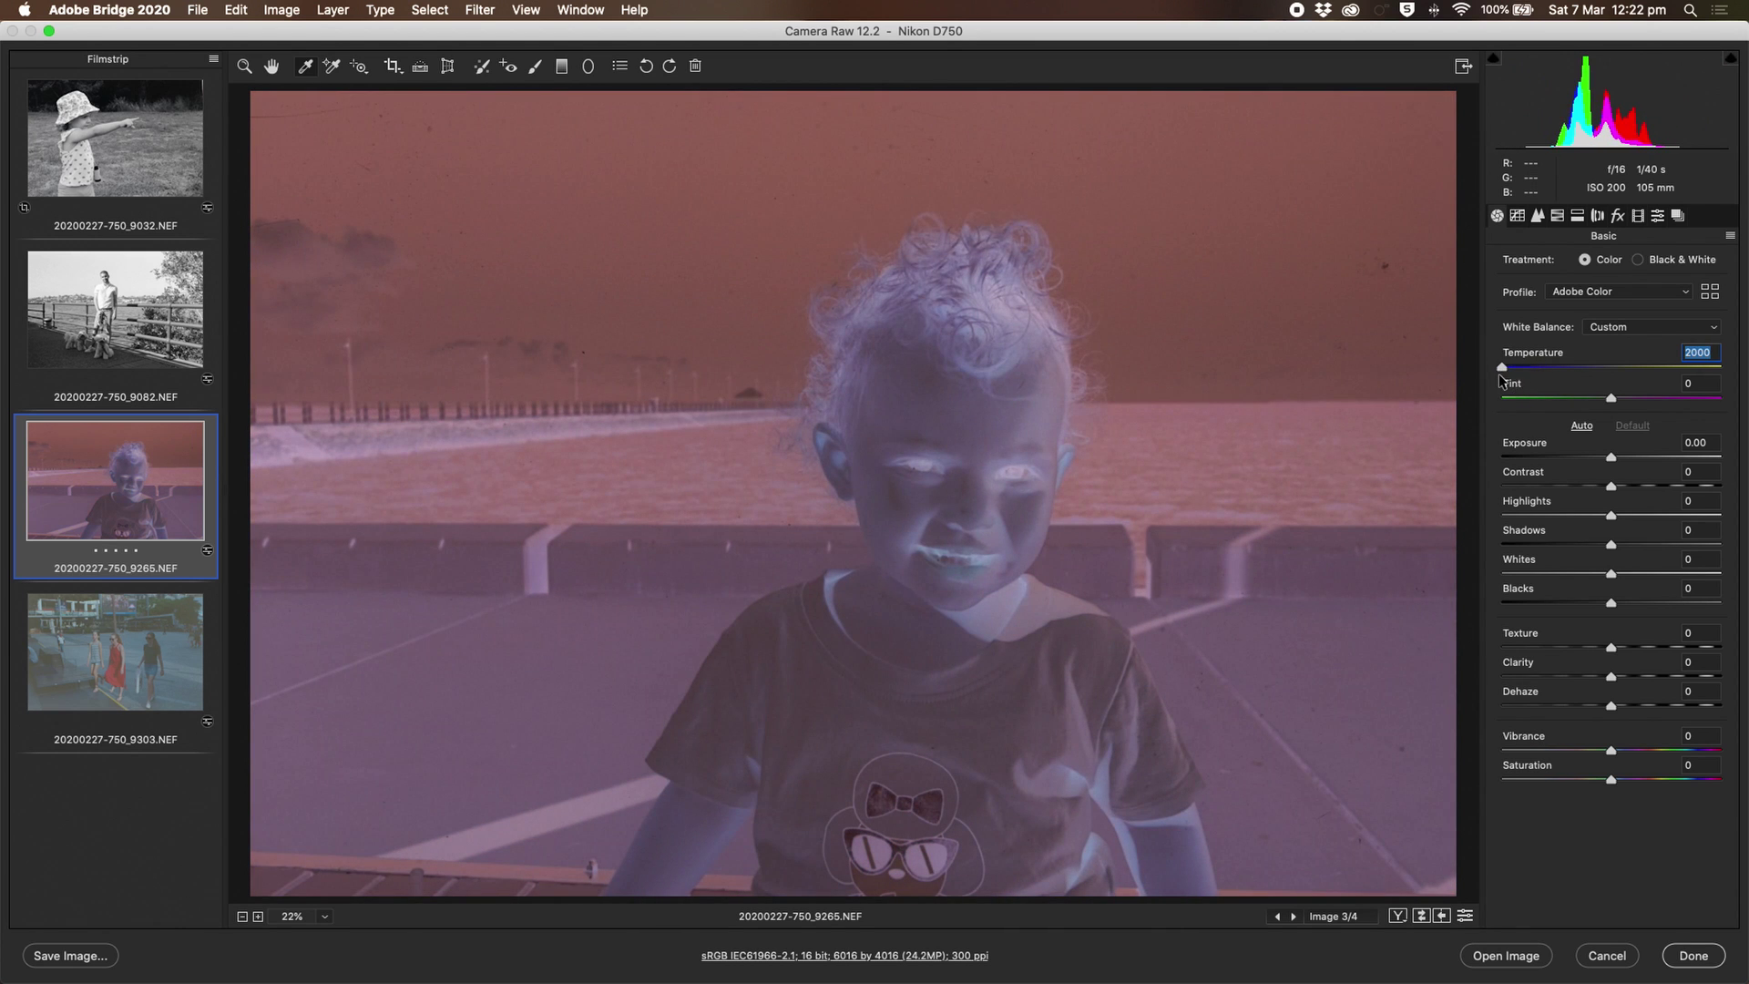
pyautogui.press('super+alt+2')
pyautogui.moveTo(1495, 572); pyautogui.dragTo(1432, 319)
pyautogui.moveTo(1726, 347); pyautogui.dragTo(1727, 572)
pyautogui.click(1638, 317)
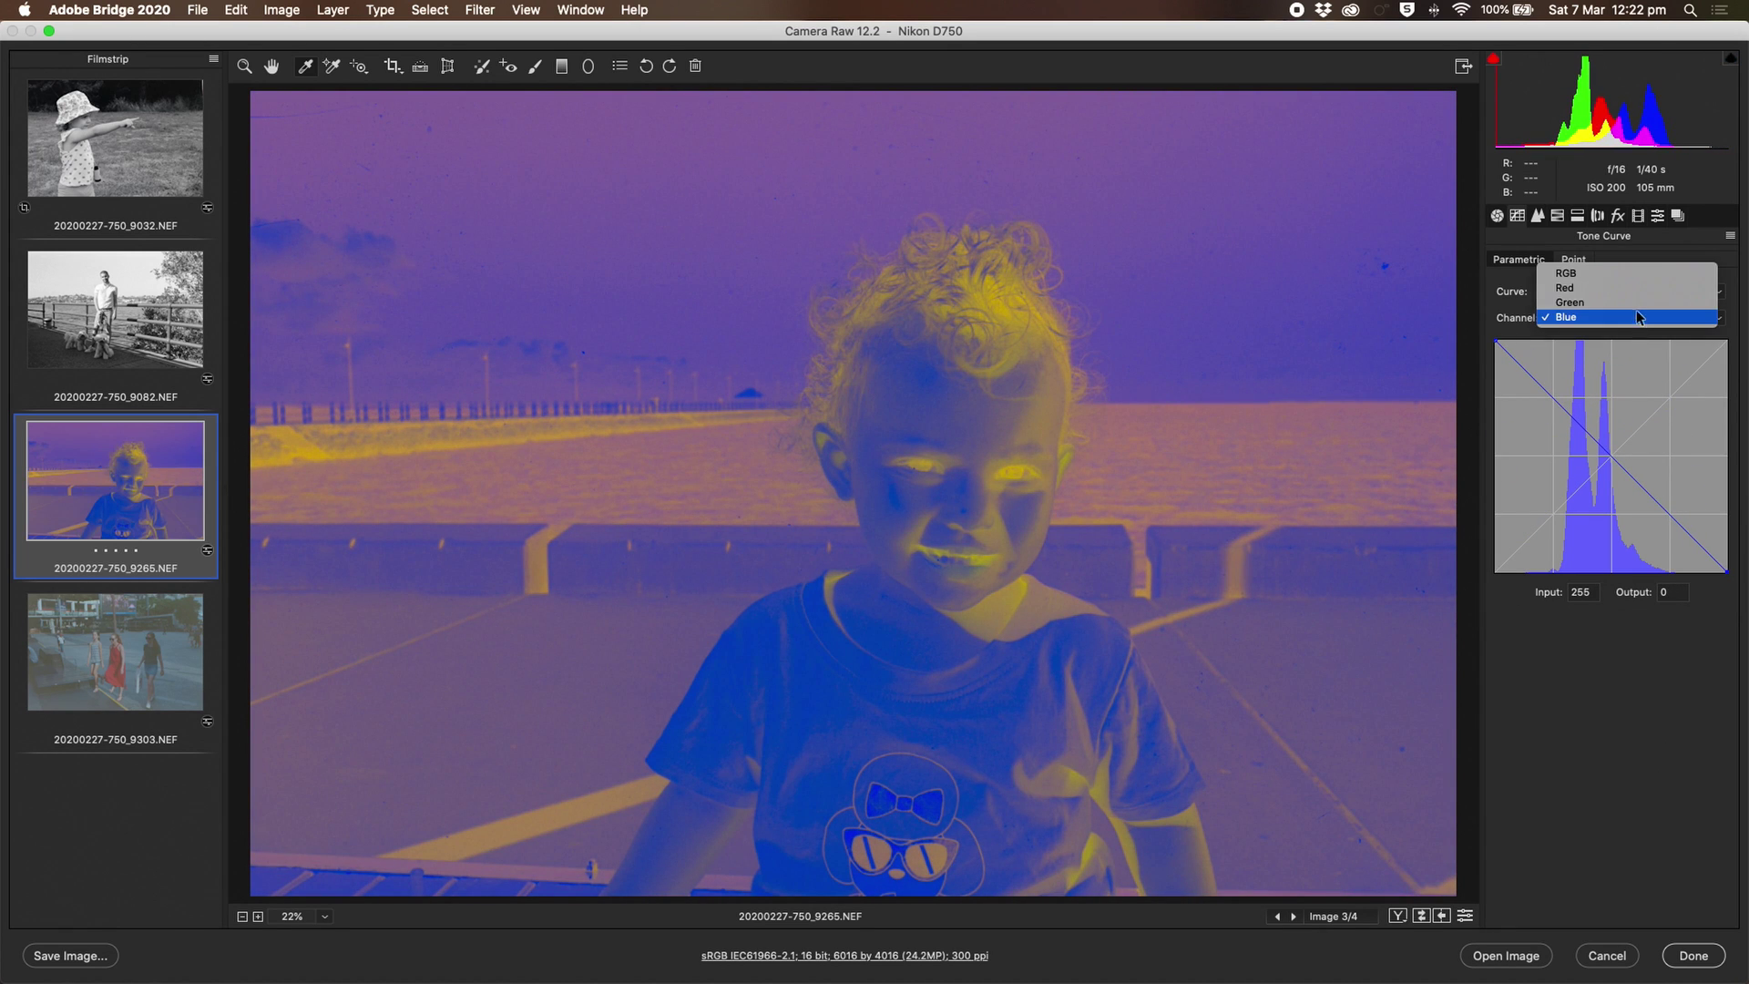
pyautogui.click(1637, 301)
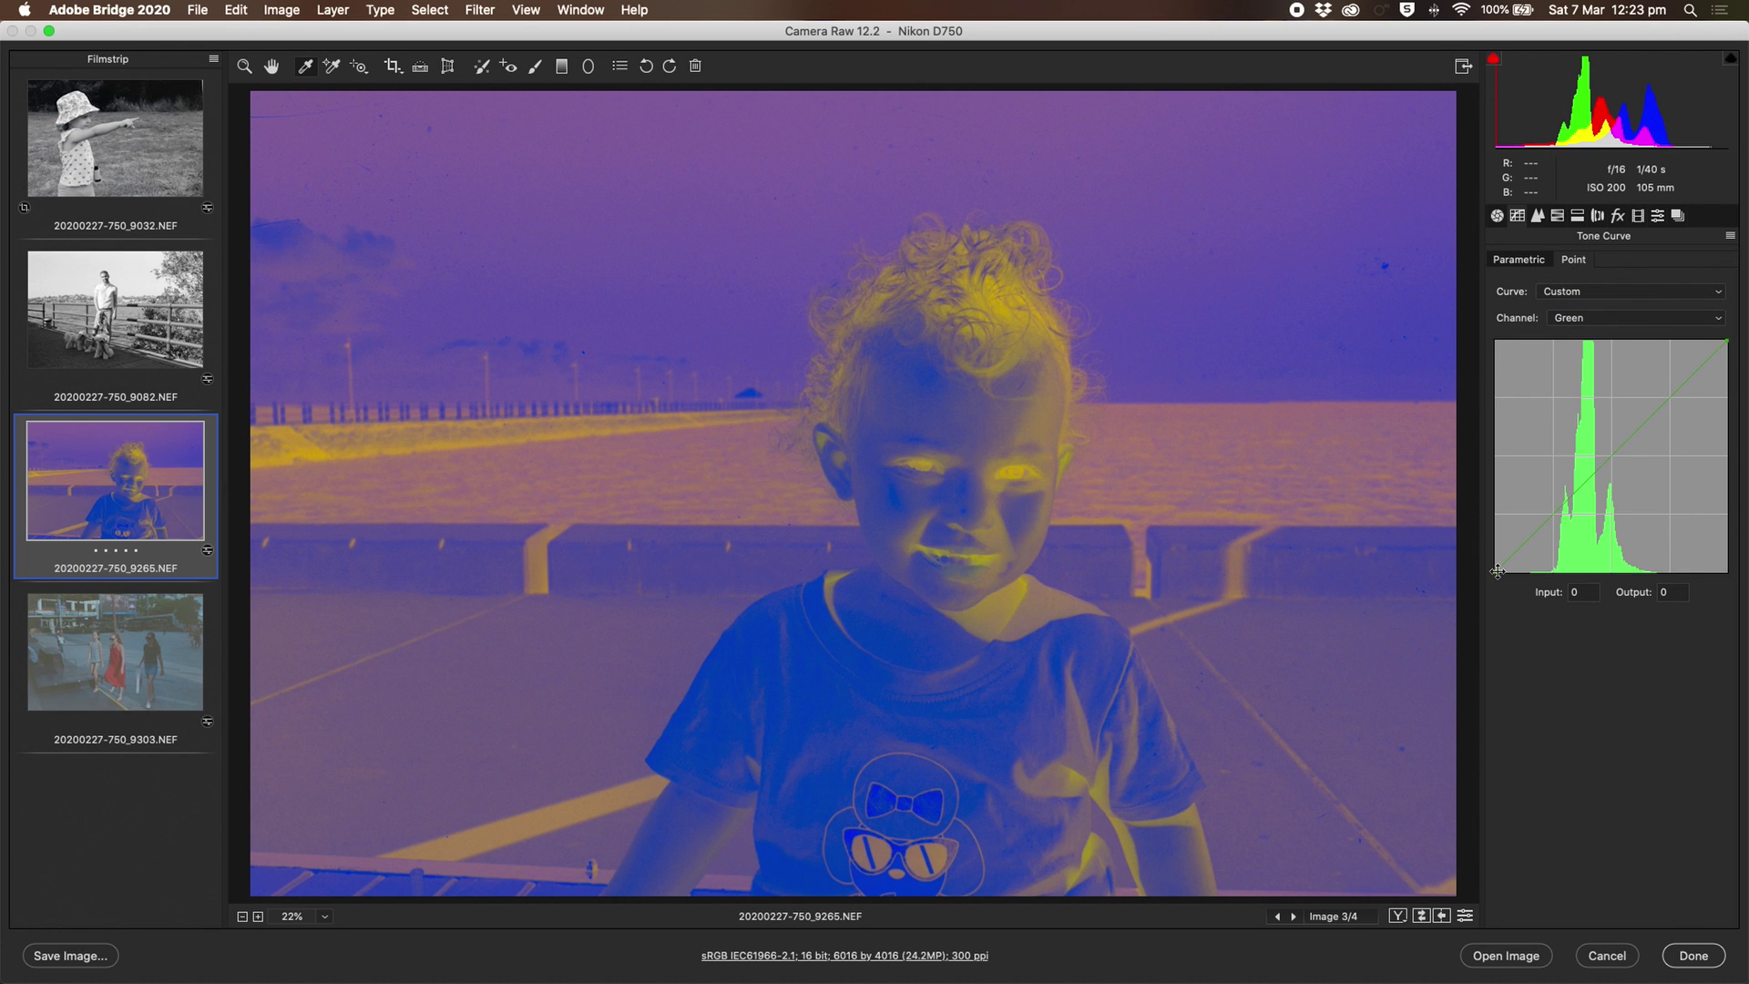
pyautogui.moveTo(1497, 572); pyautogui.dragTo(1495, 341)
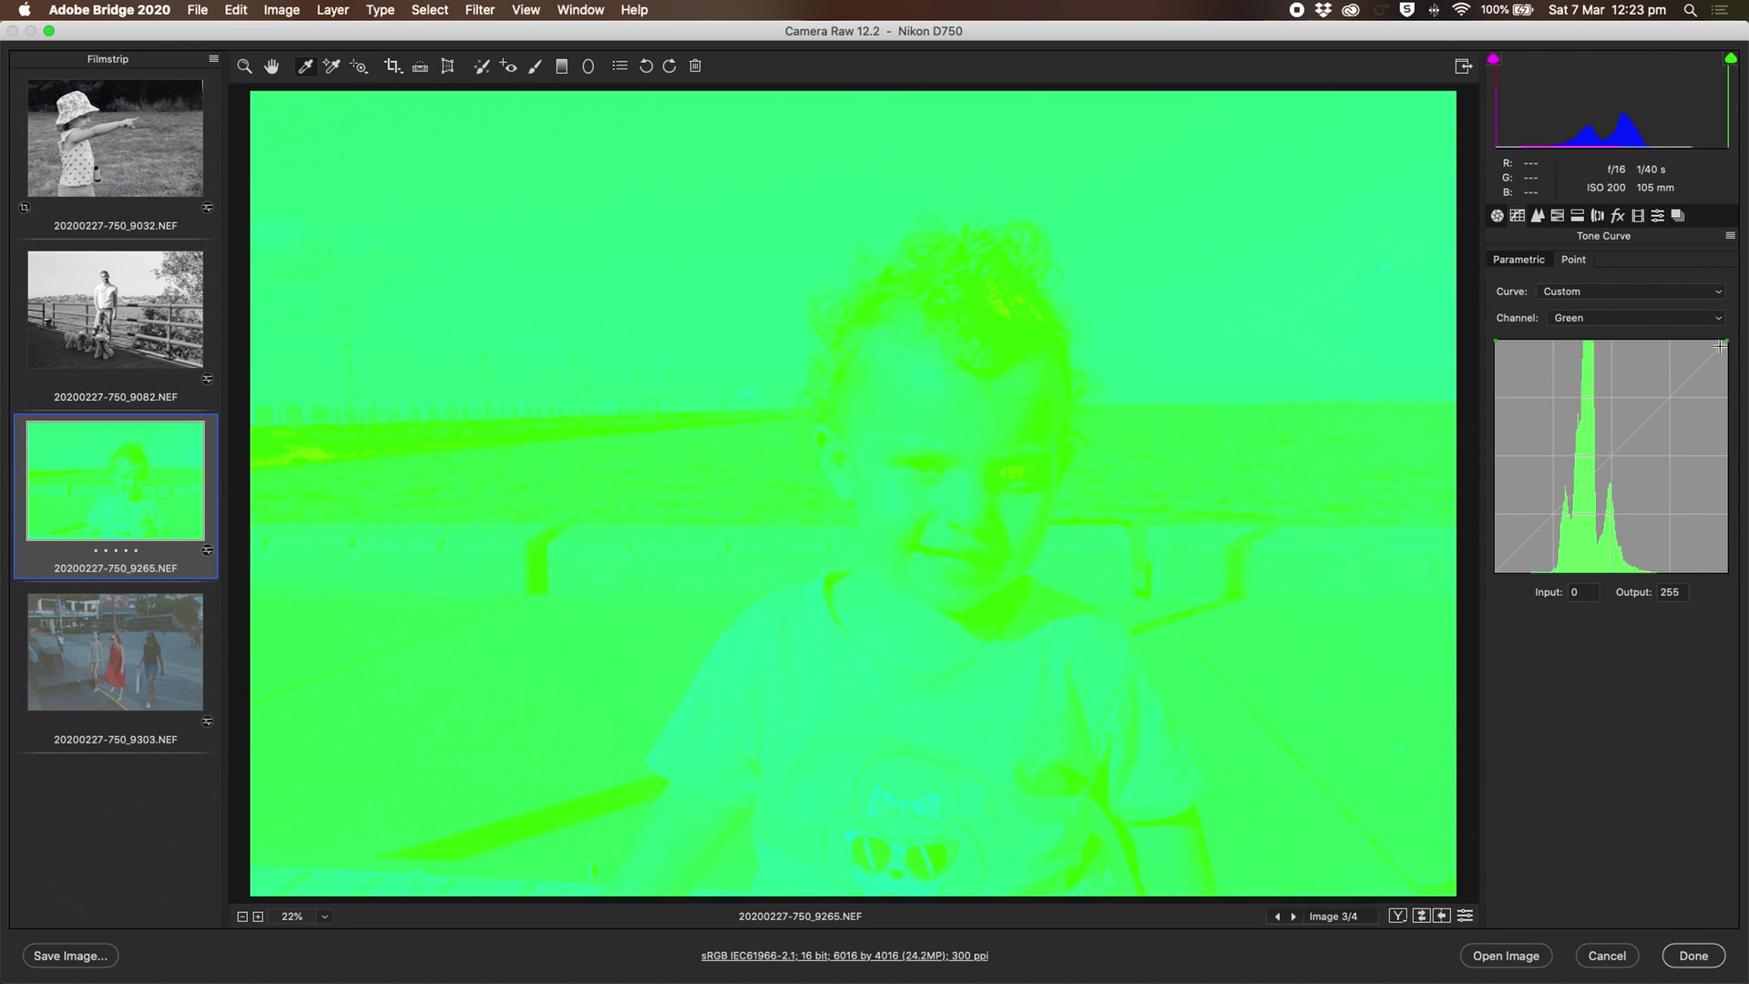
pyautogui.moveTo(1727, 341); pyautogui.dragTo(1729, 593)
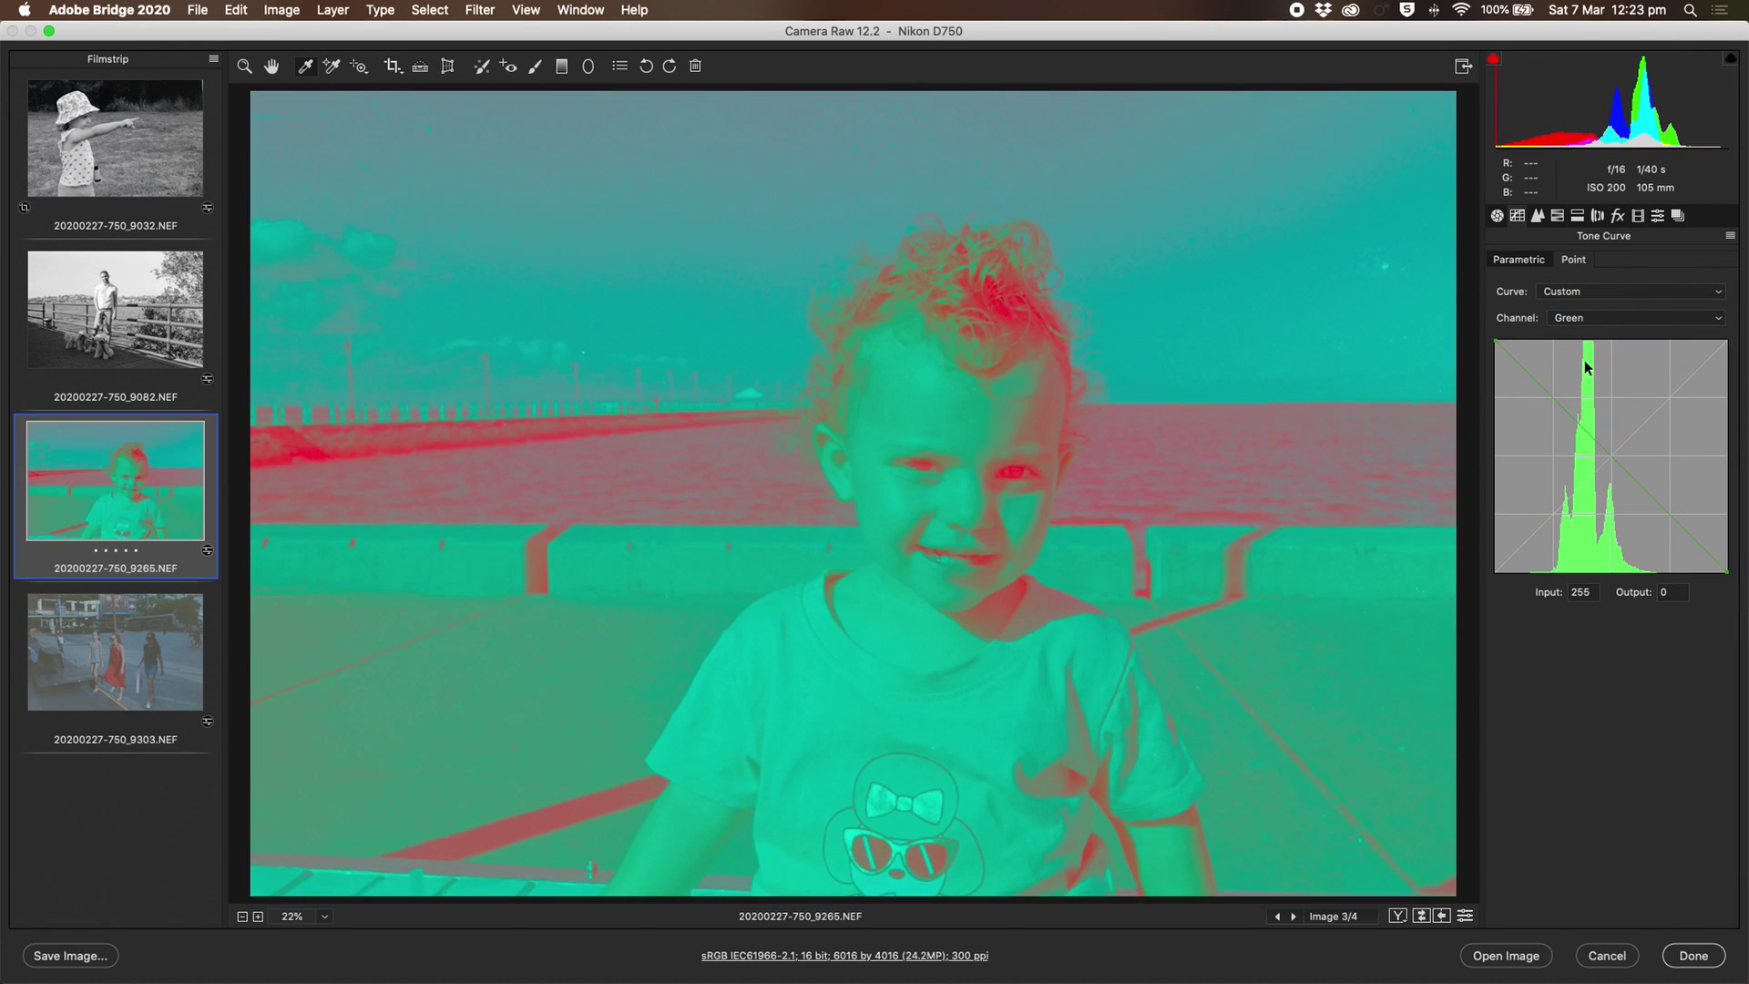
pyautogui.click(1618, 318)
pyautogui.click(1585, 300)
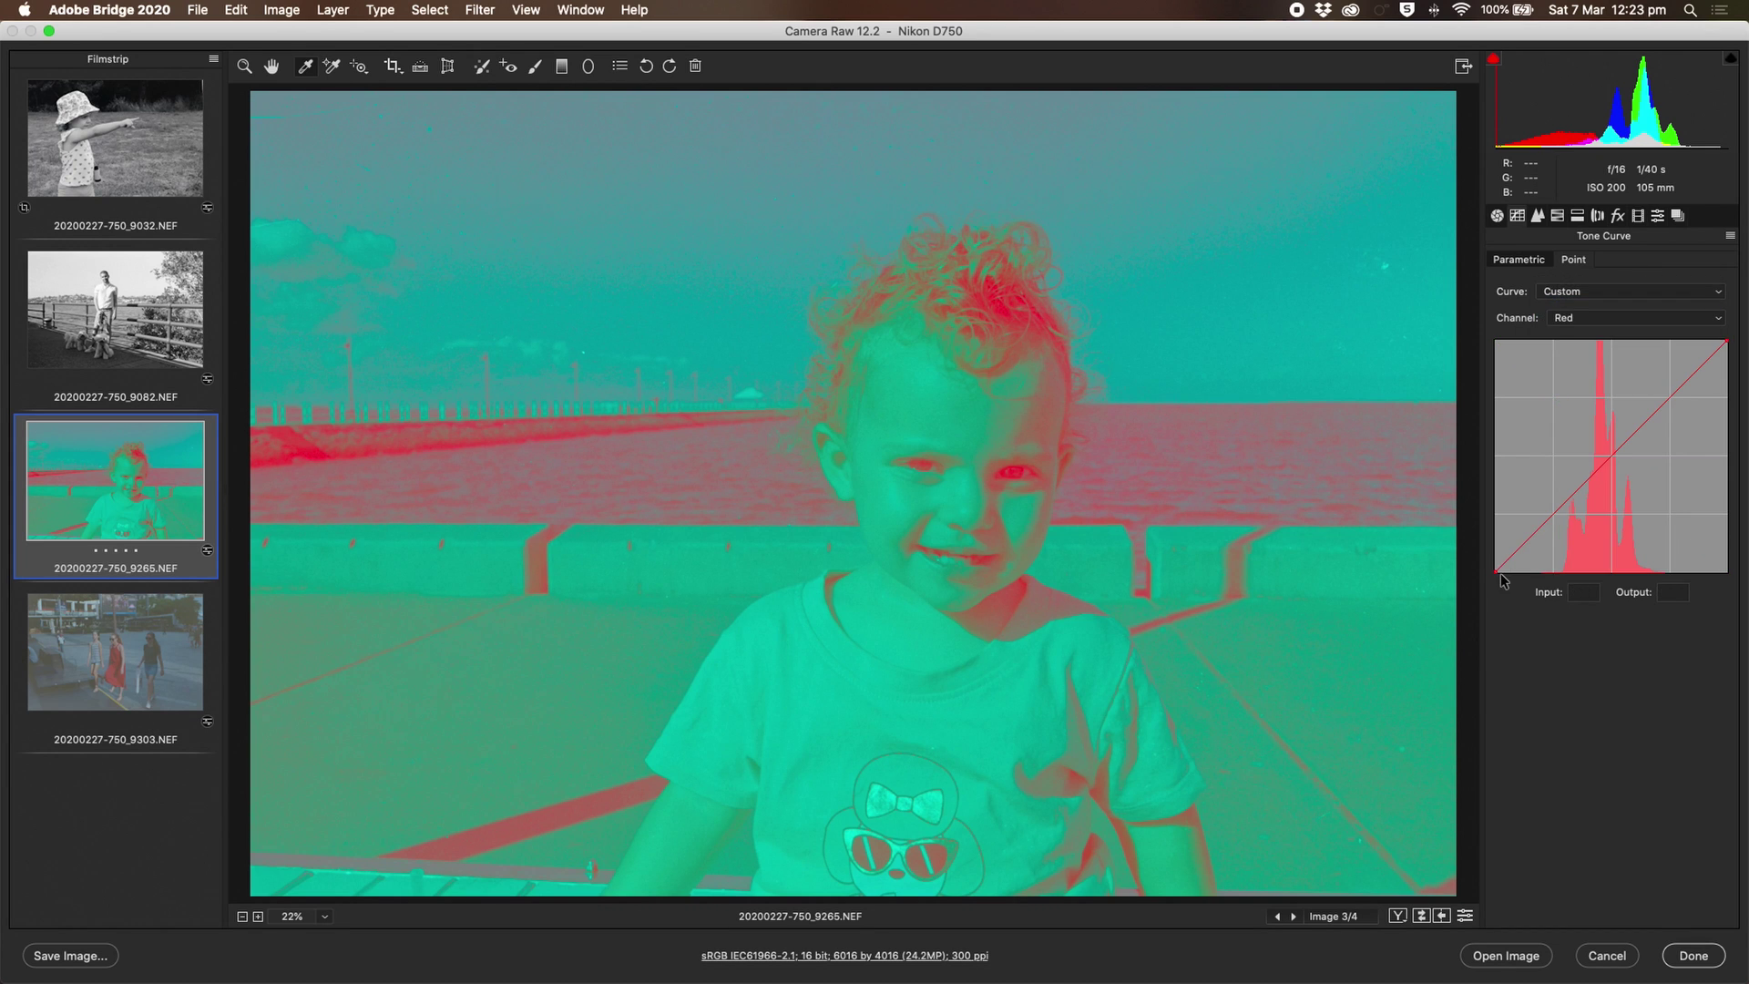
pyautogui.moveTo(1504, 580); pyautogui.dragTo(1476, 317)
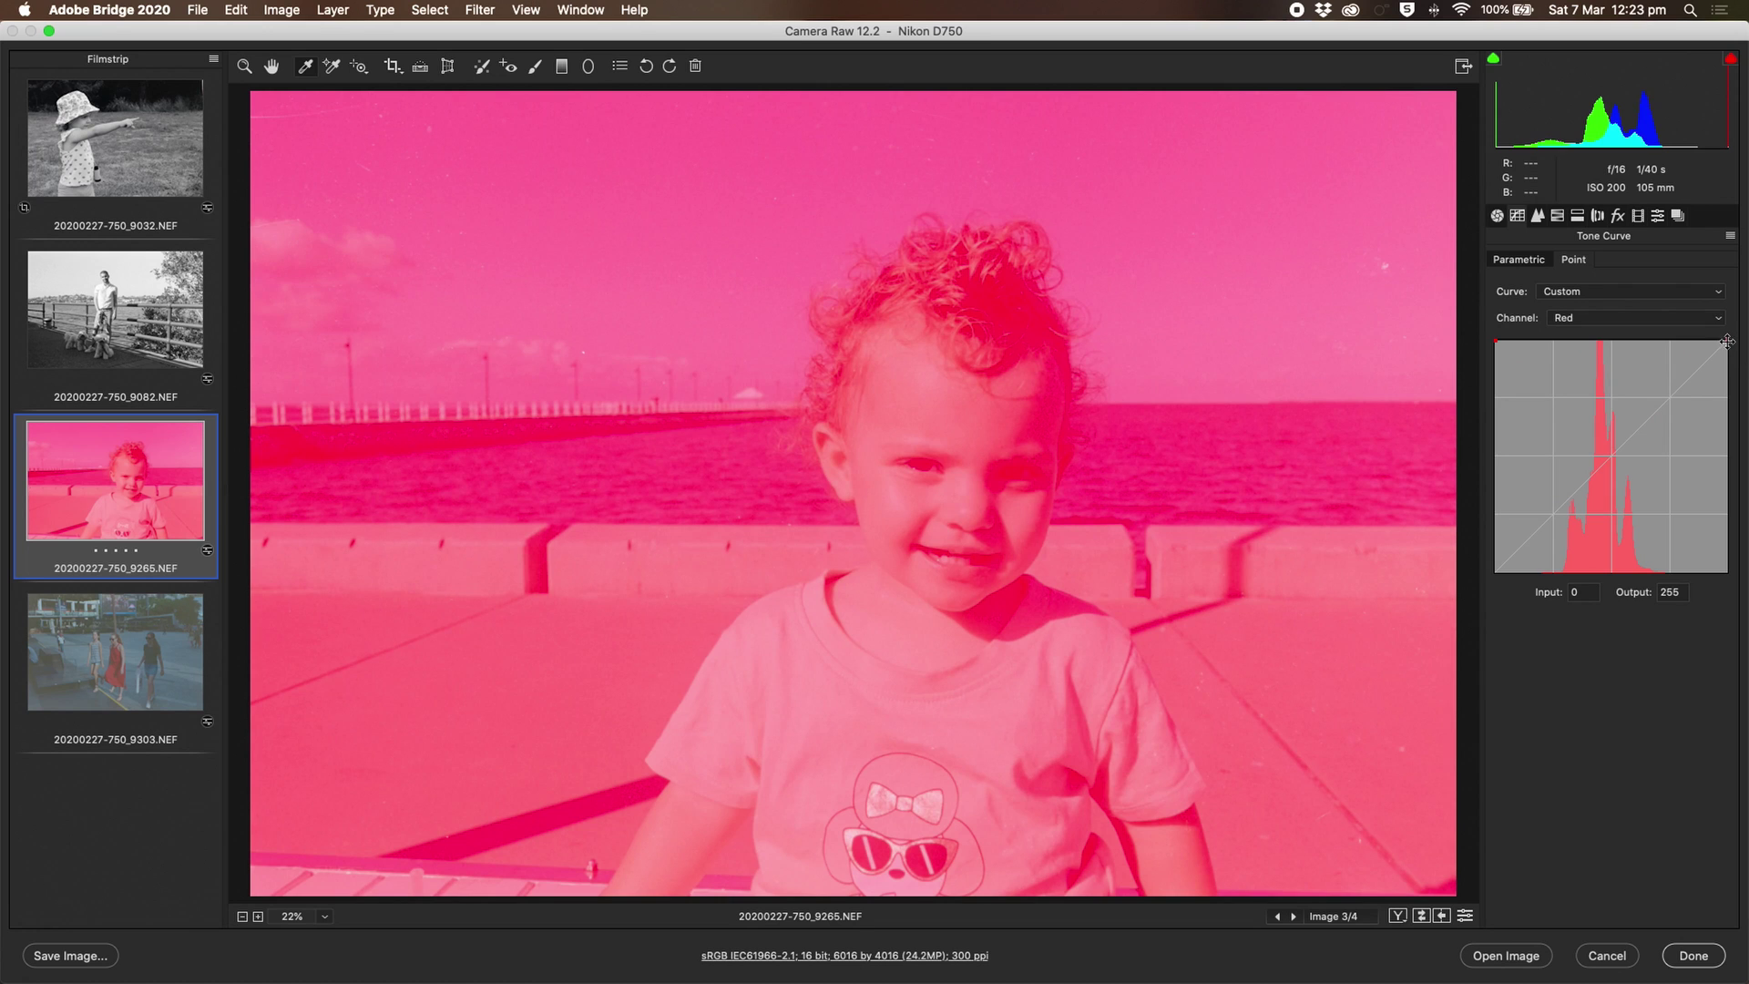
pyautogui.moveTo(1728, 343); pyautogui.dragTo(1730, 585)
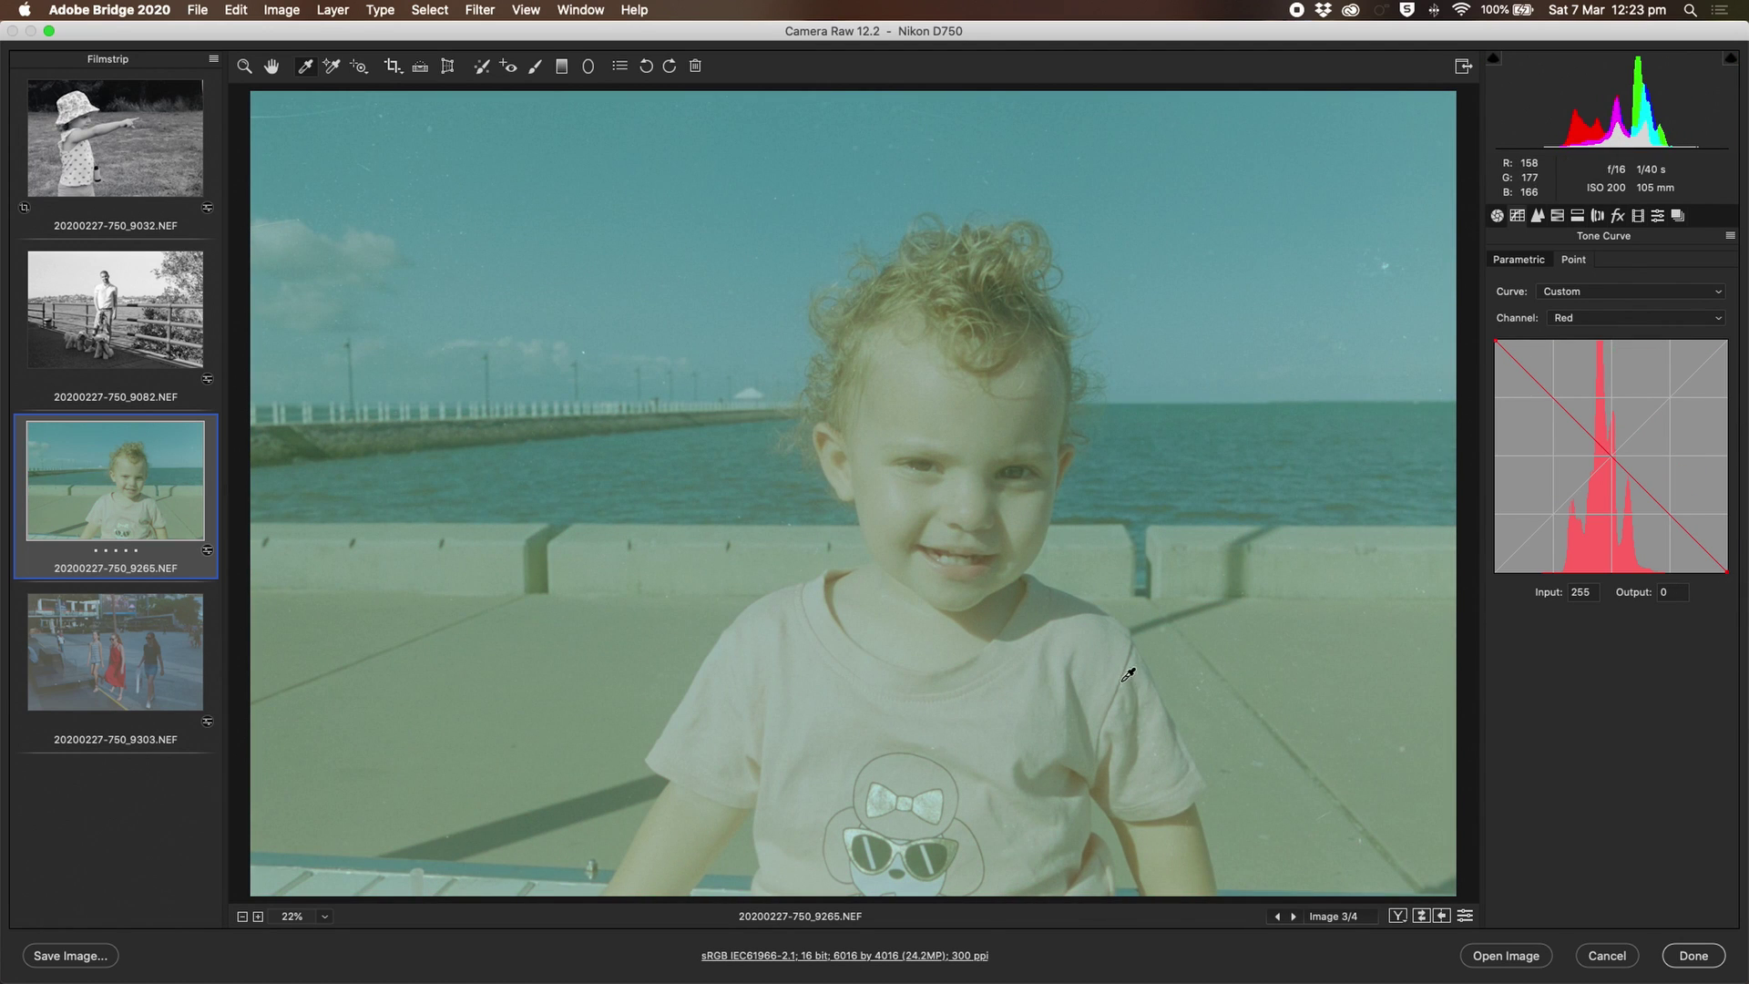
pyautogui.click(1609, 325)
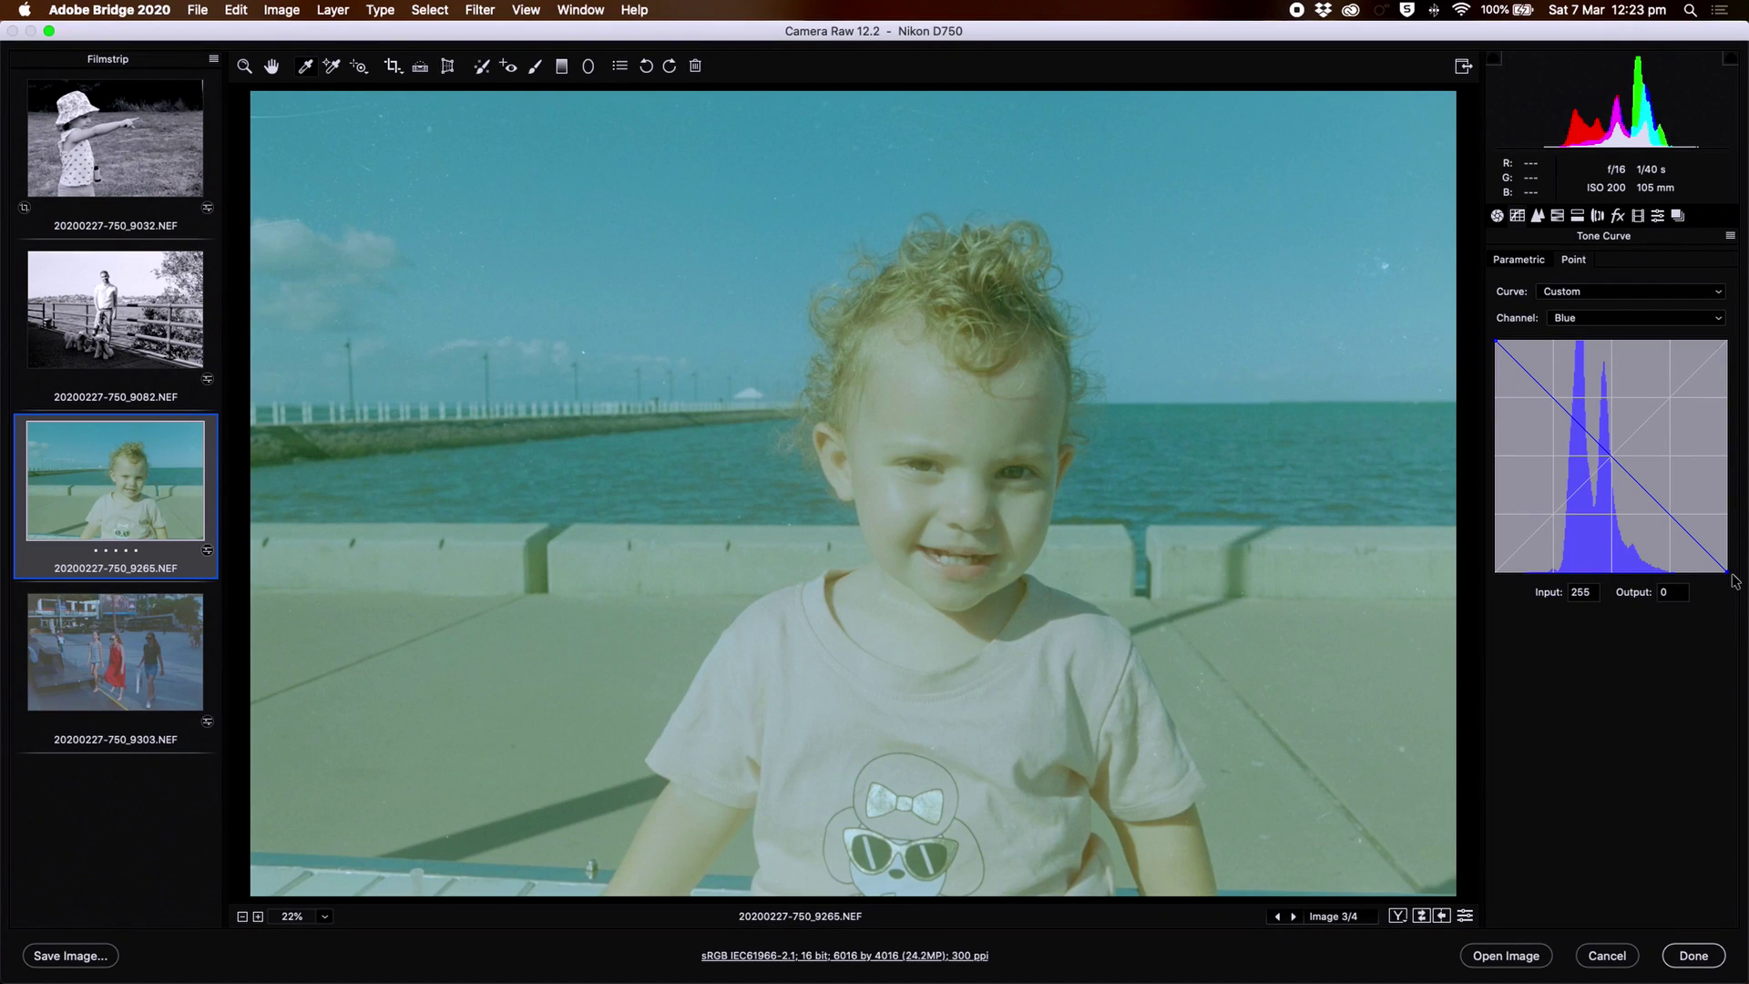
pyautogui.click(1727, 573)
pyautogui.moveTo(1728, 573); pyautogui.dragTo(1676, 613)
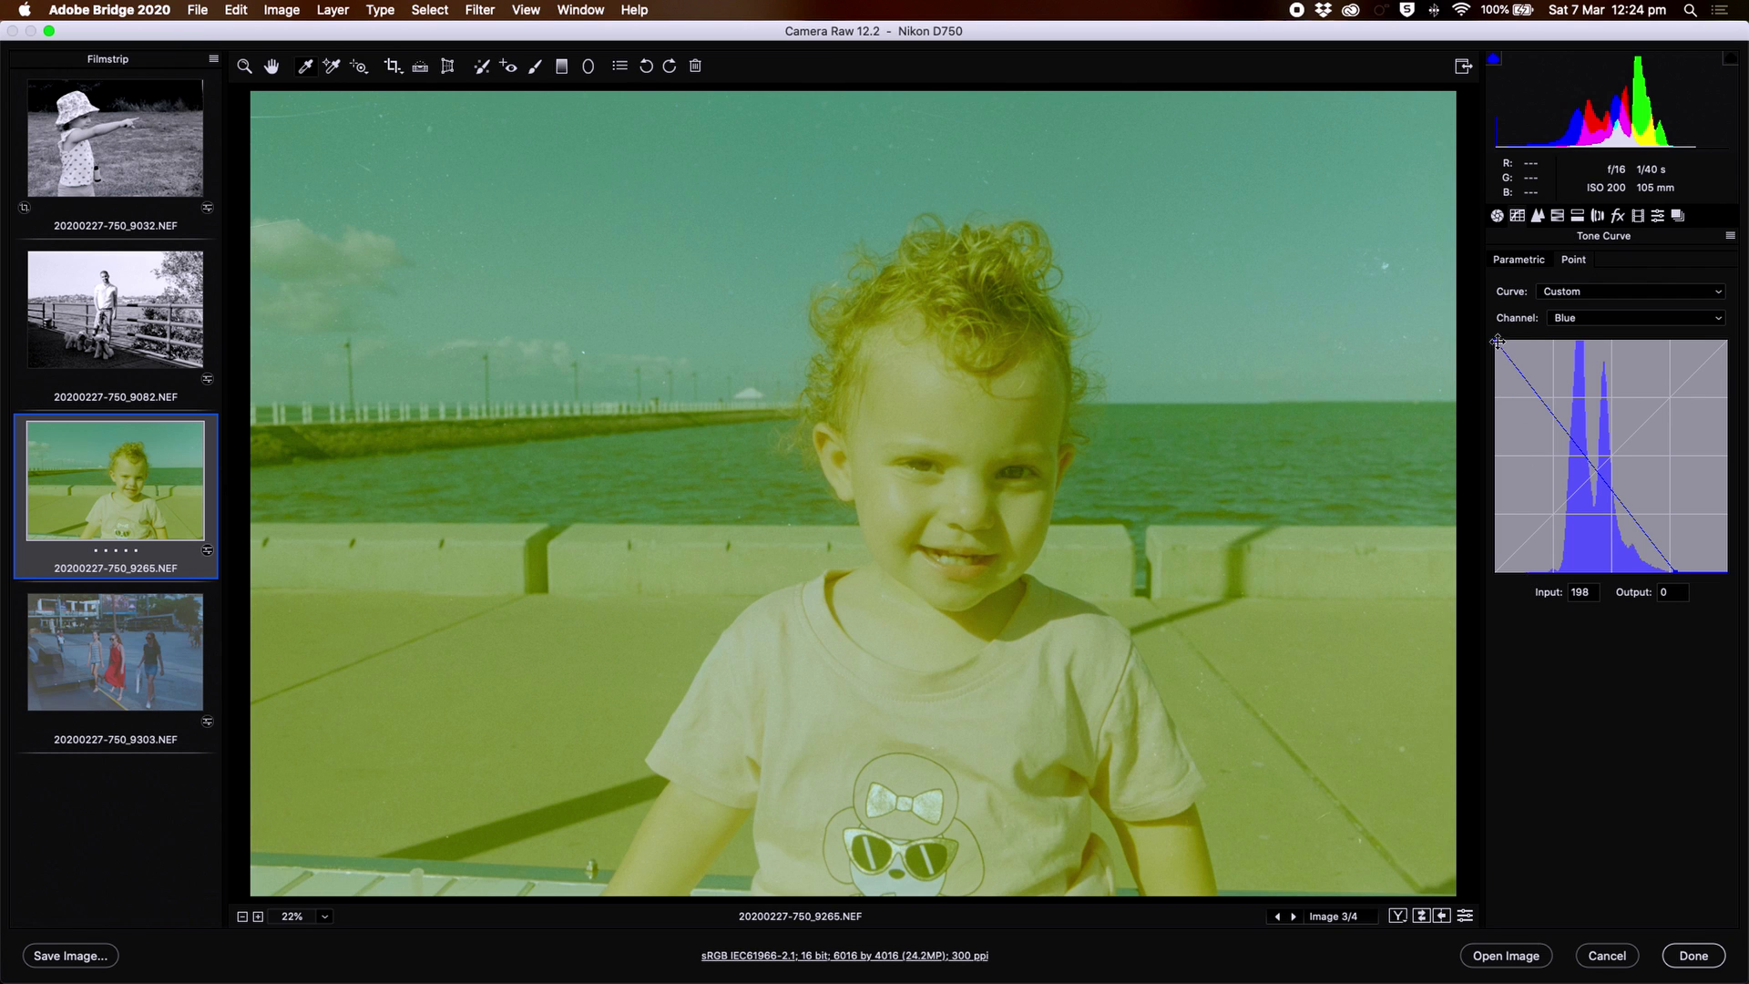
pyautogui.moveTo(1498, 342); pyautogui.dragTo(1526, 339)
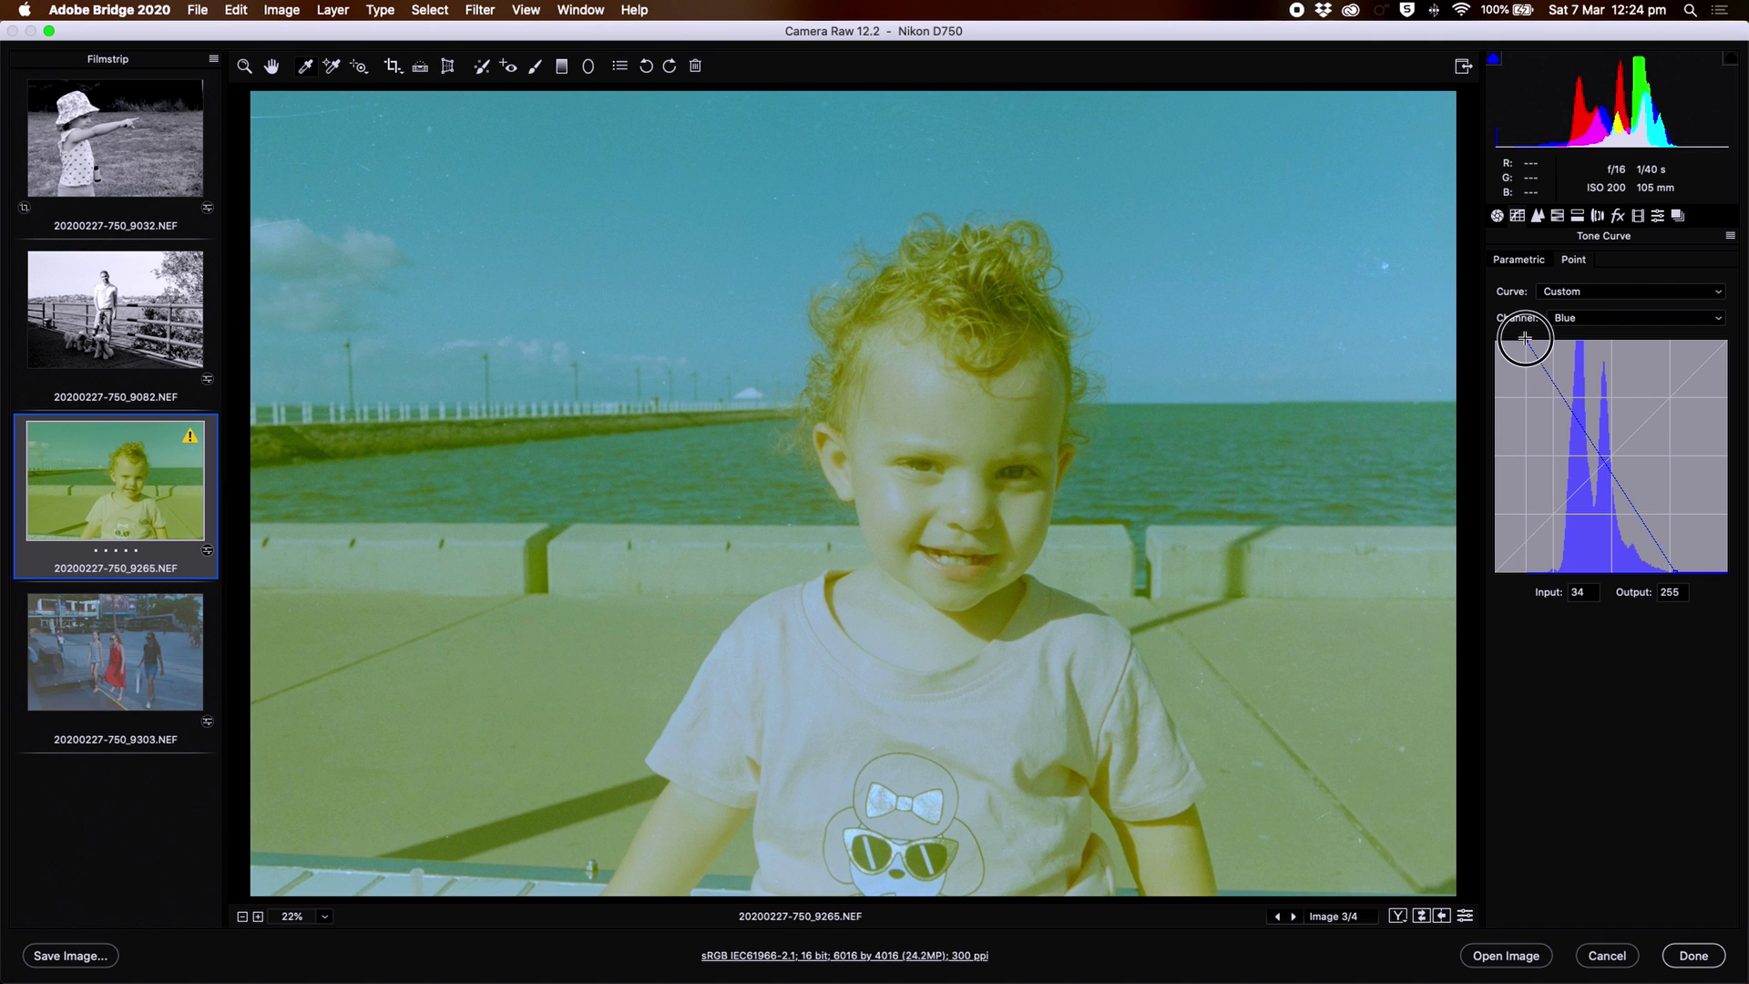
pyautogui.click(1719, 318)
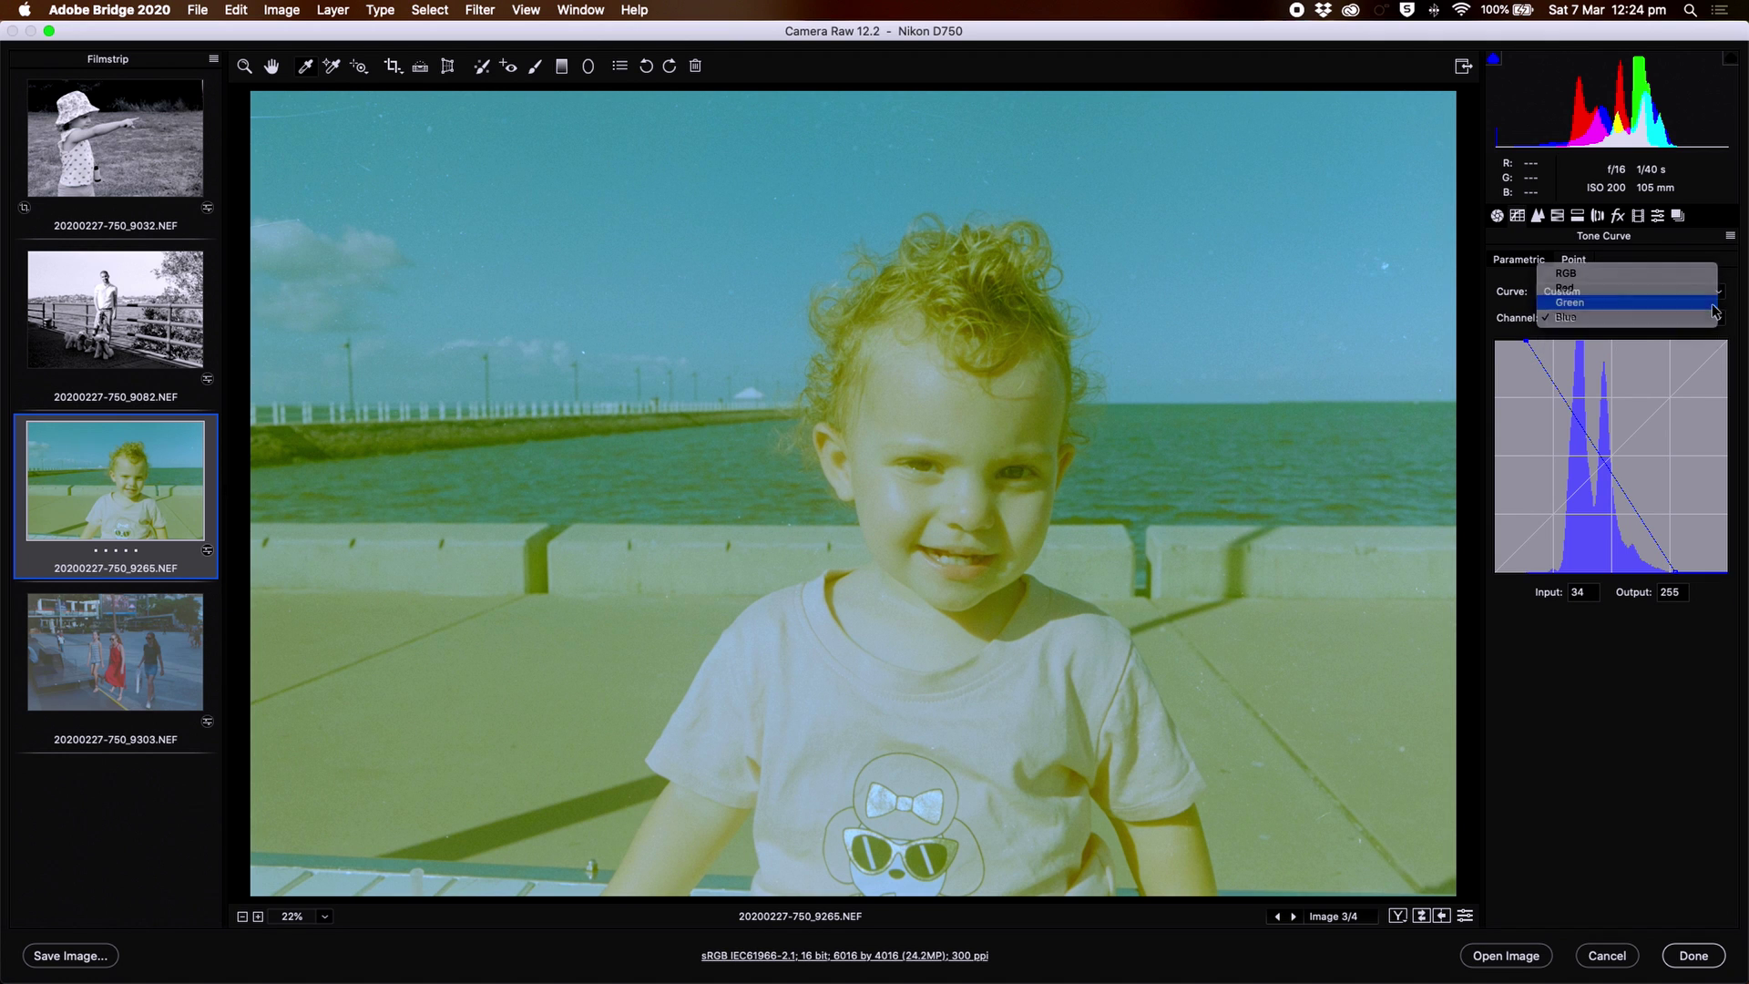
pyautogui.click(1716, 303)
pyautogui.moveTo(1732, 578); pyautogui.dragTo(1658, 602)
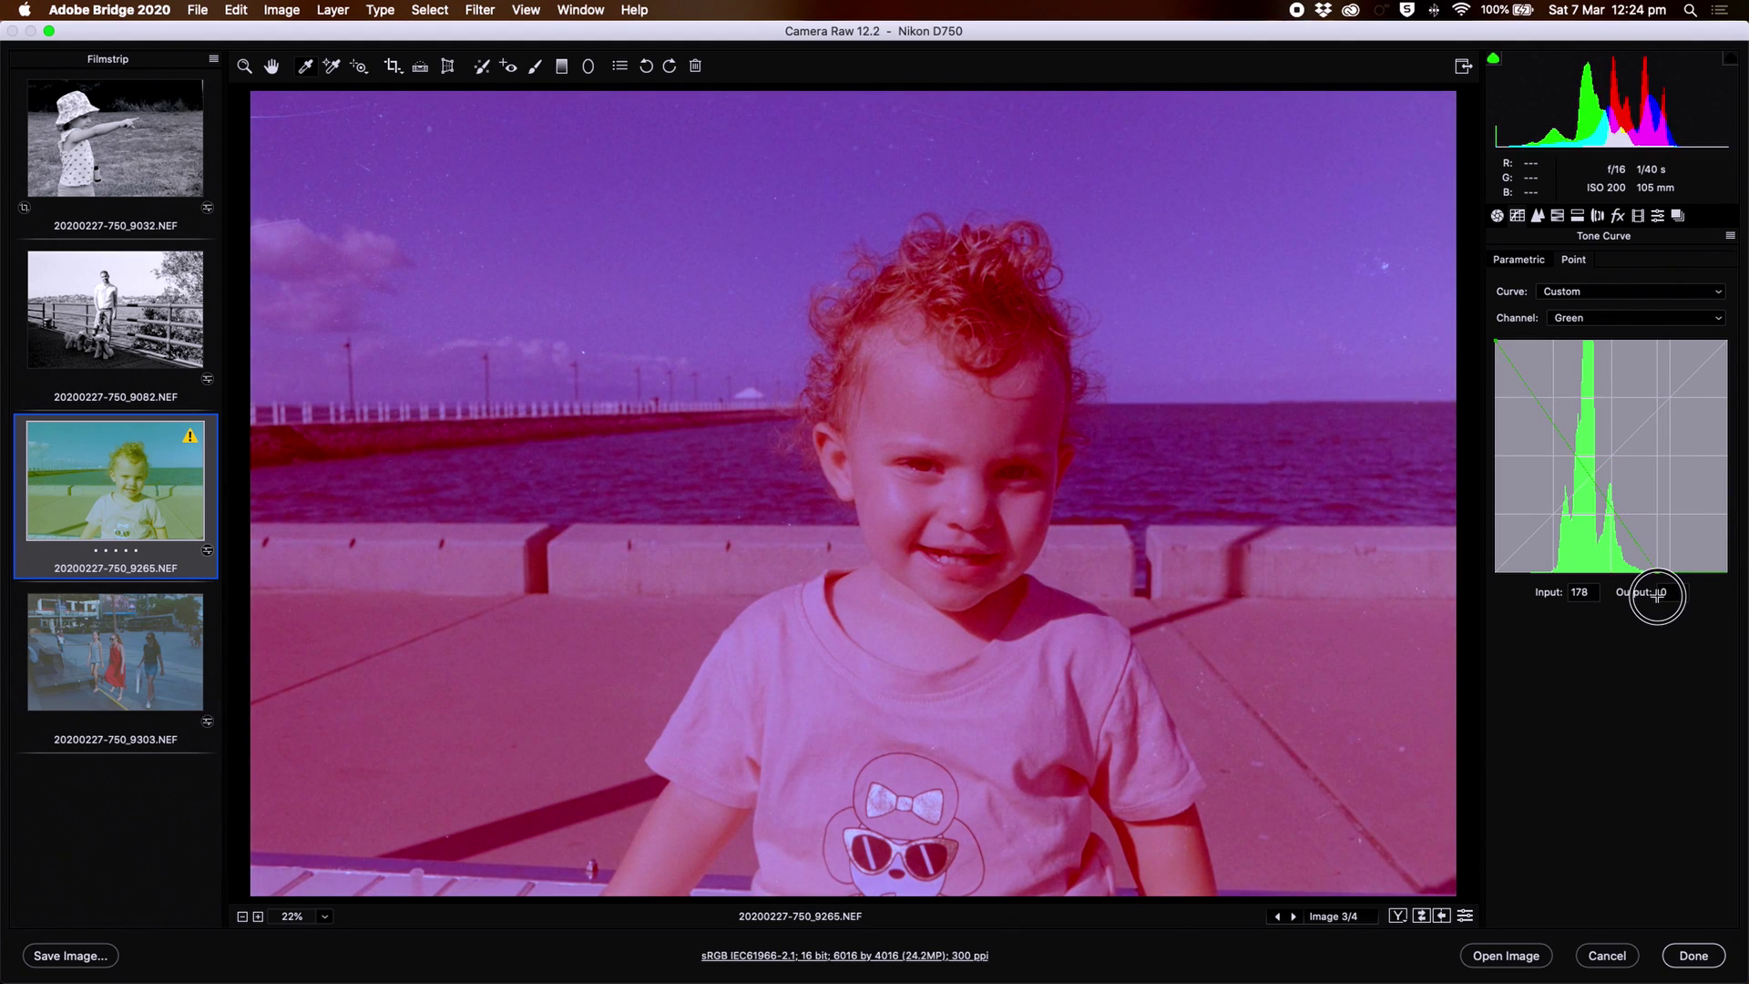
pyautogui.moveTo(1497, 340); pyautogui.dragTo(1530, 333)
pyautogui.click(1594, 317)
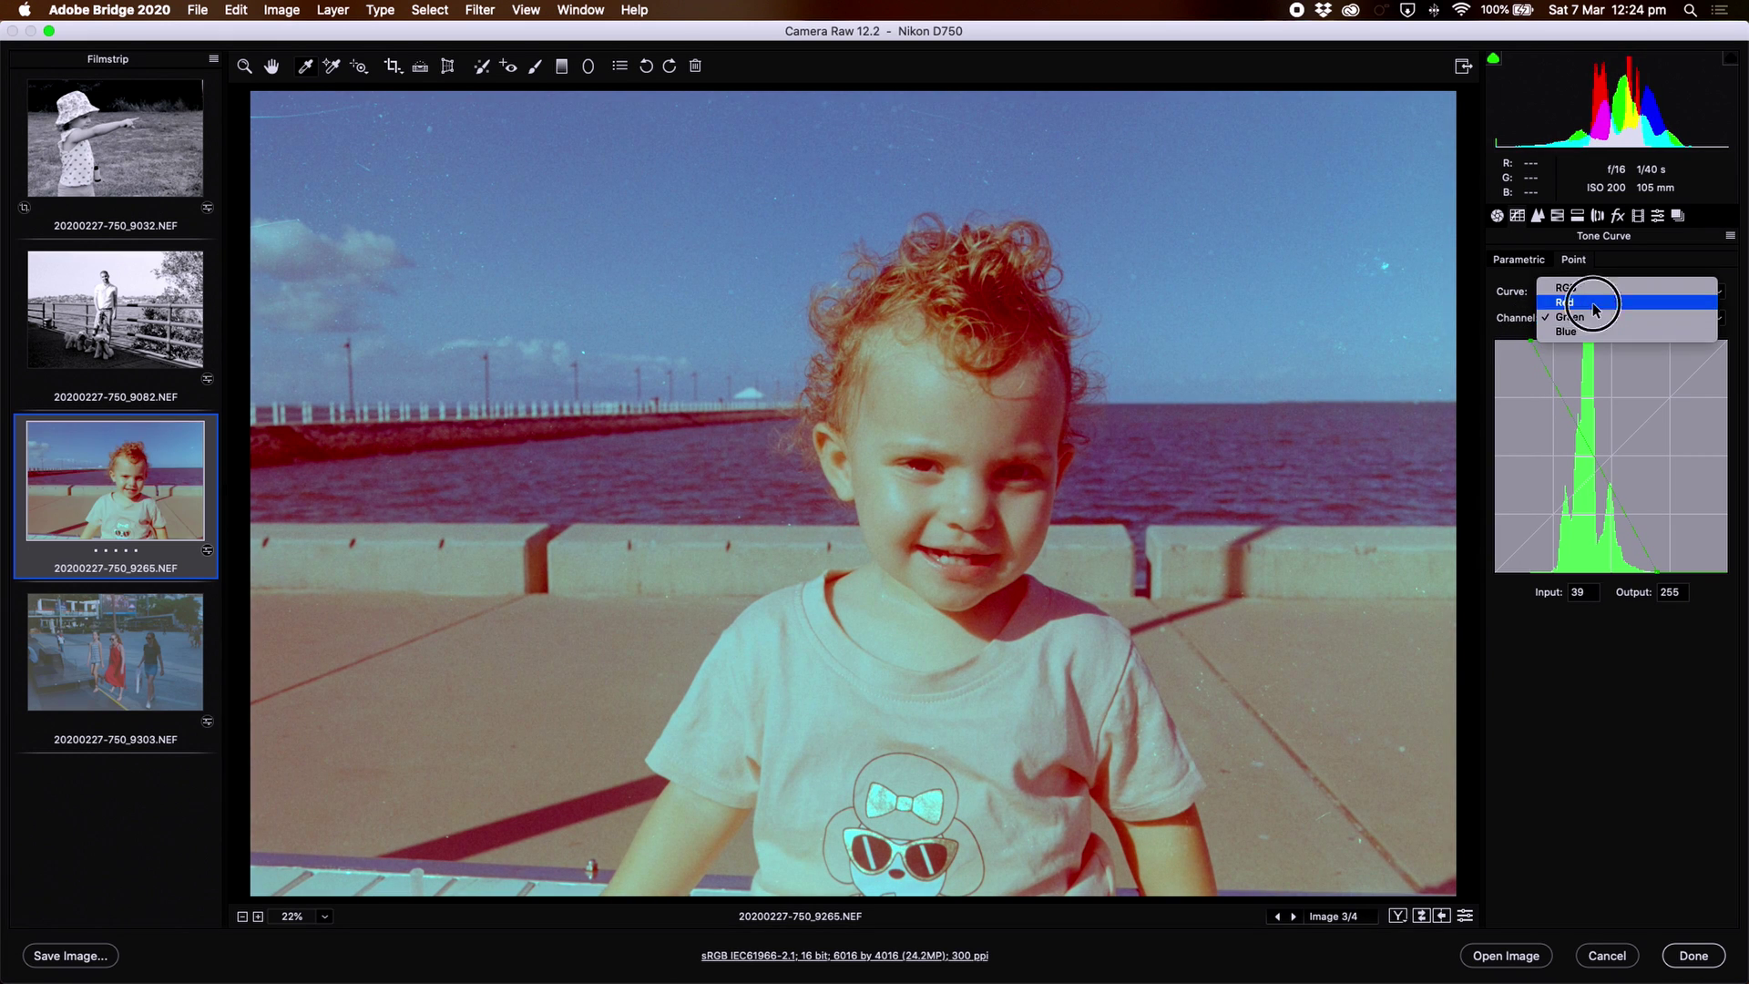
pyautogui.click(1589, 294)
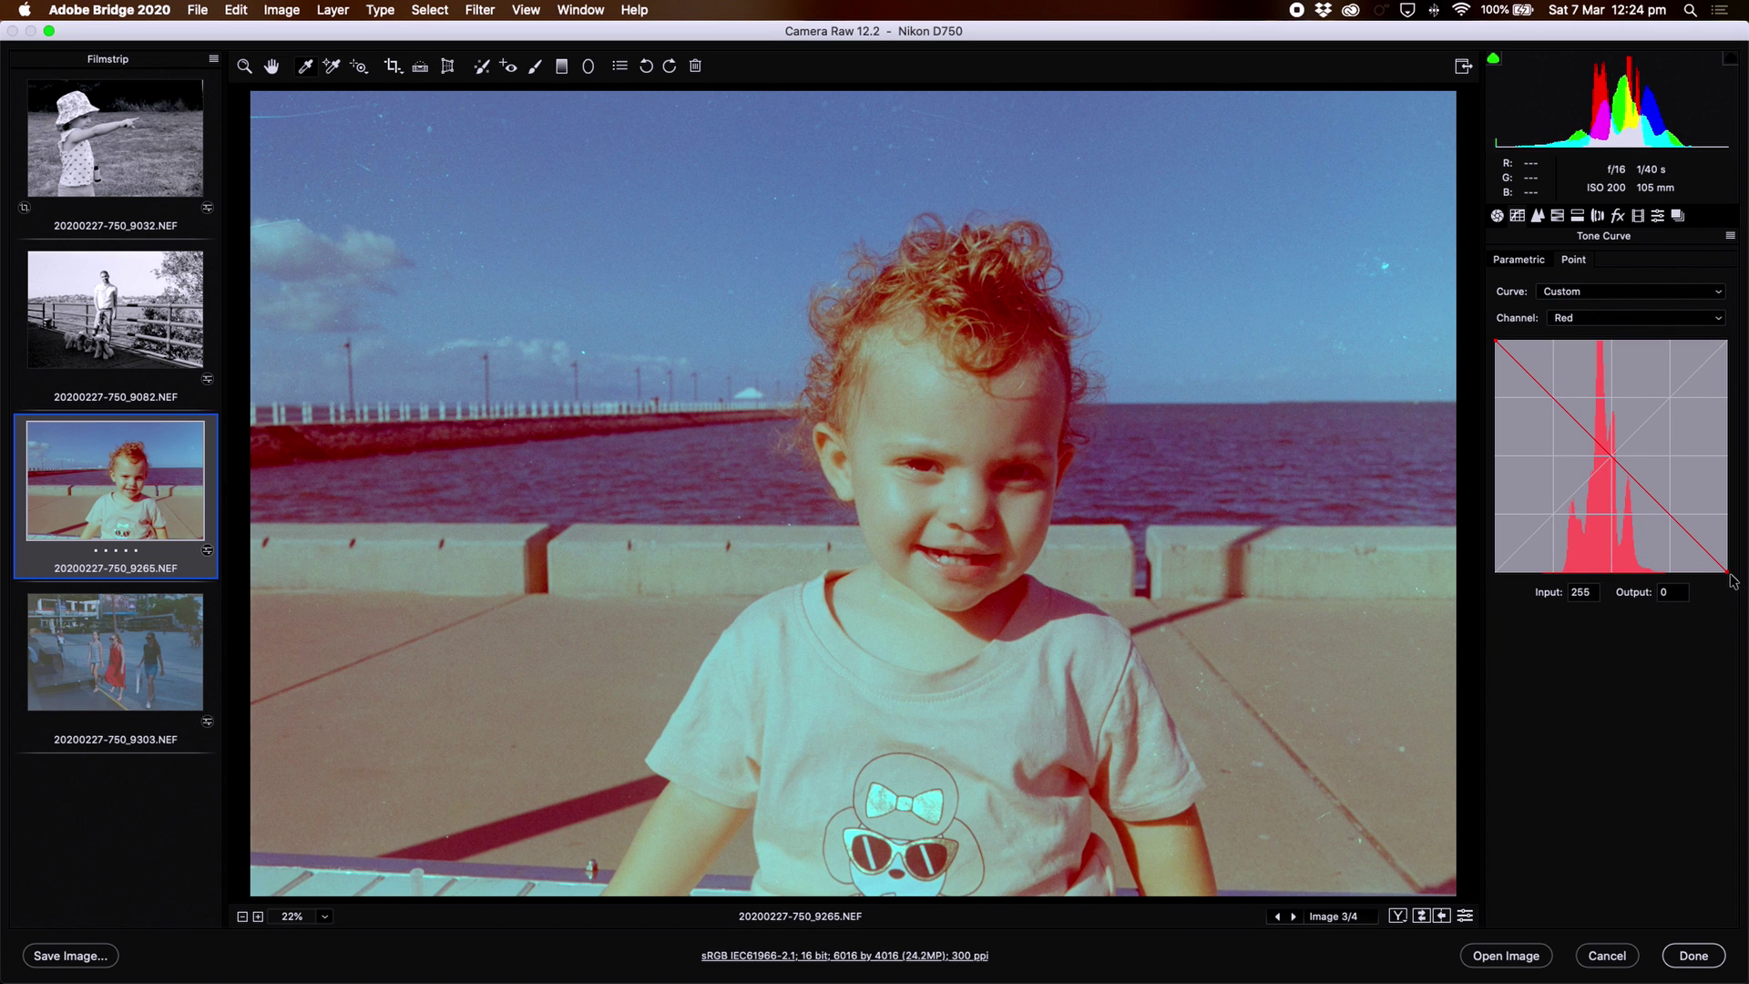
pyautogui.moveTo(1730, 572); pyautogui.dragTo(1656, 582)
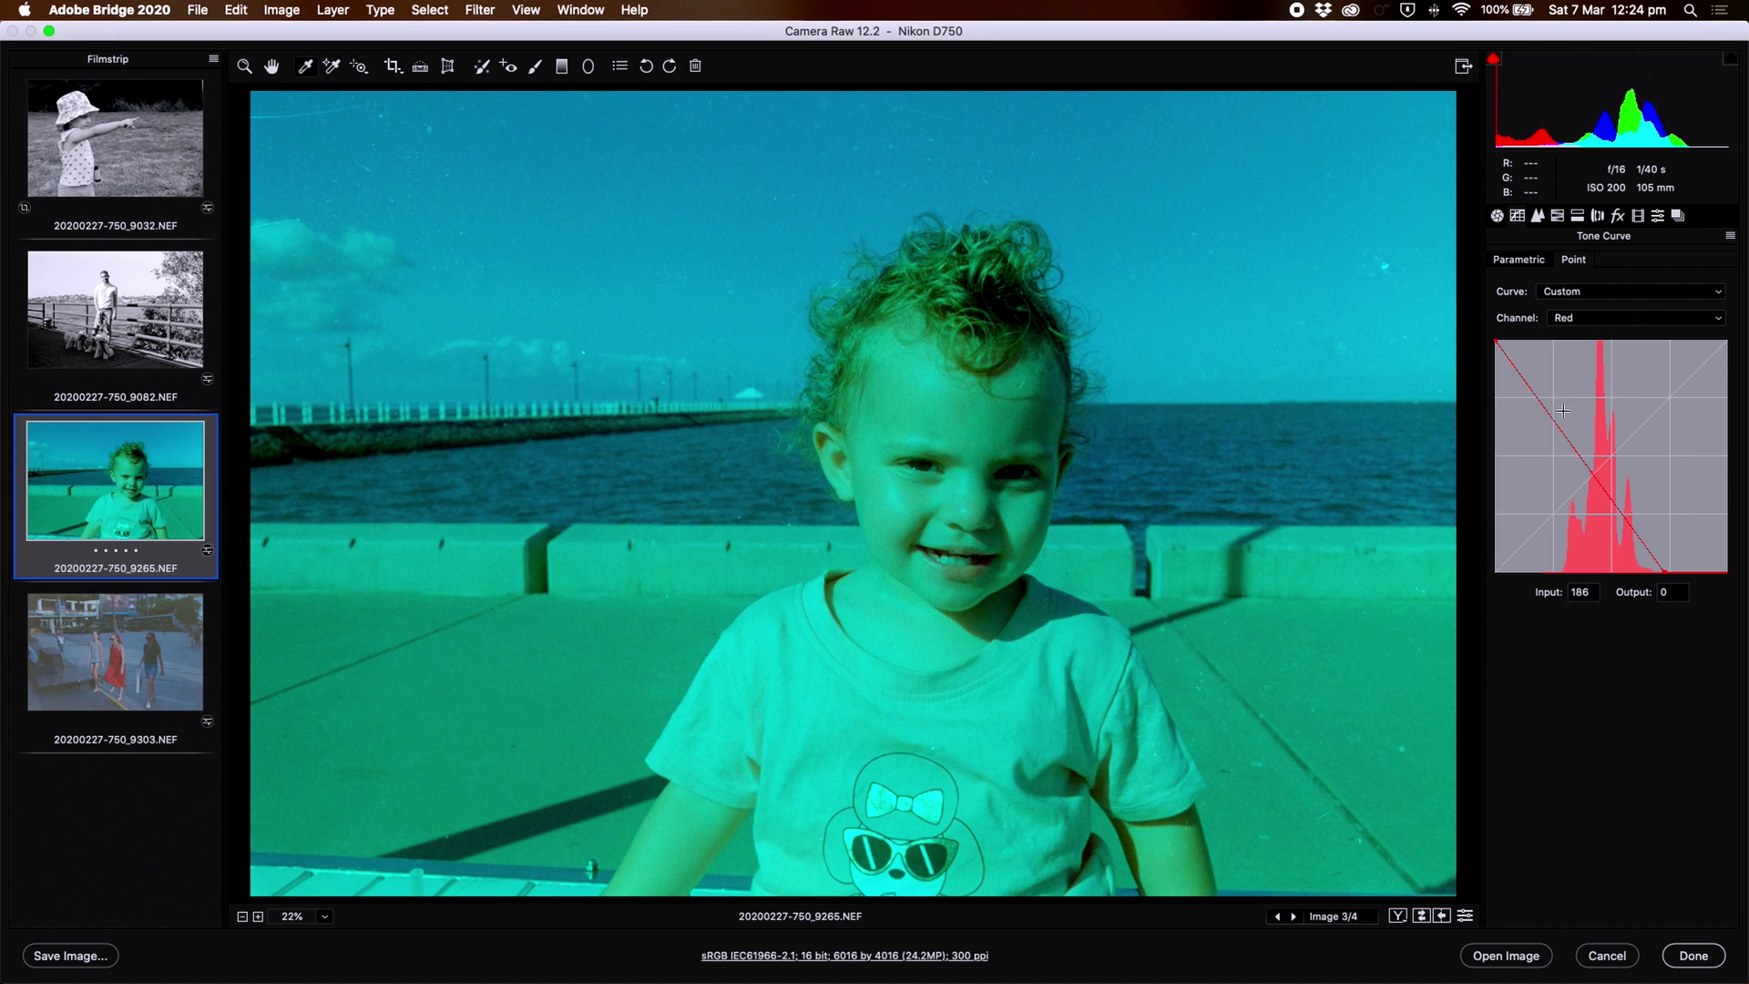
pyautogui.moveTo(1496, 340); pyautogui.dragTo(1543, 329)
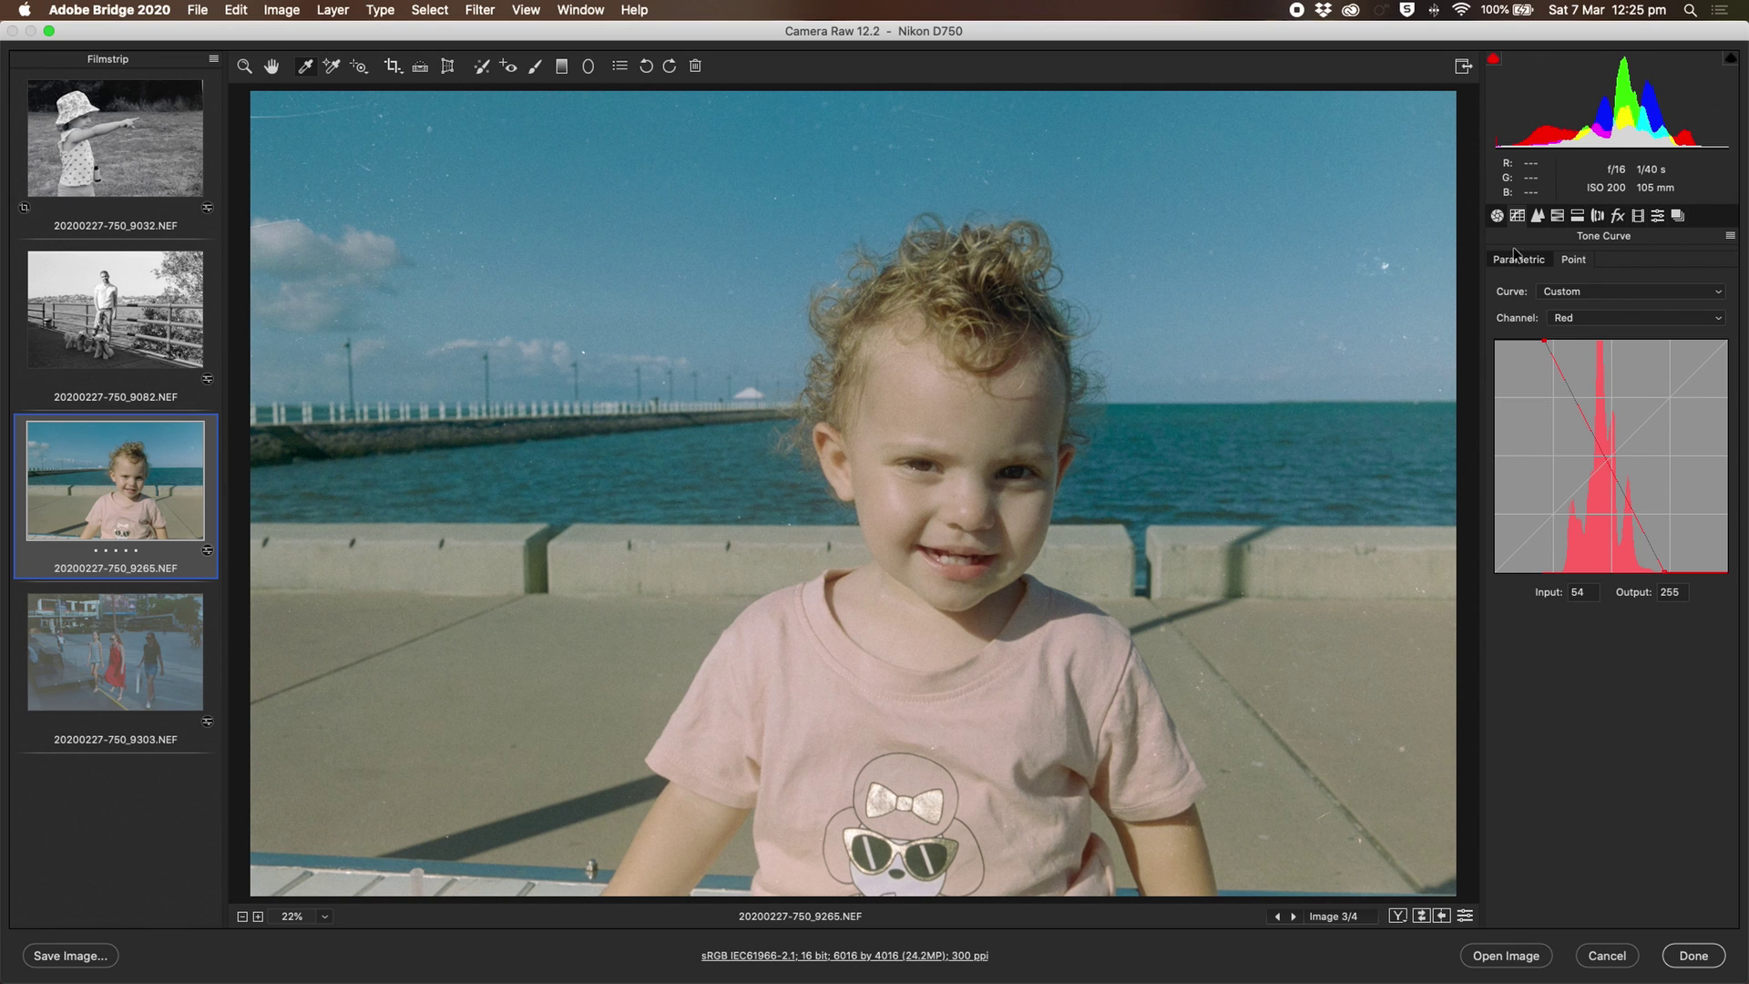
pyautogui.click(1498, 216)
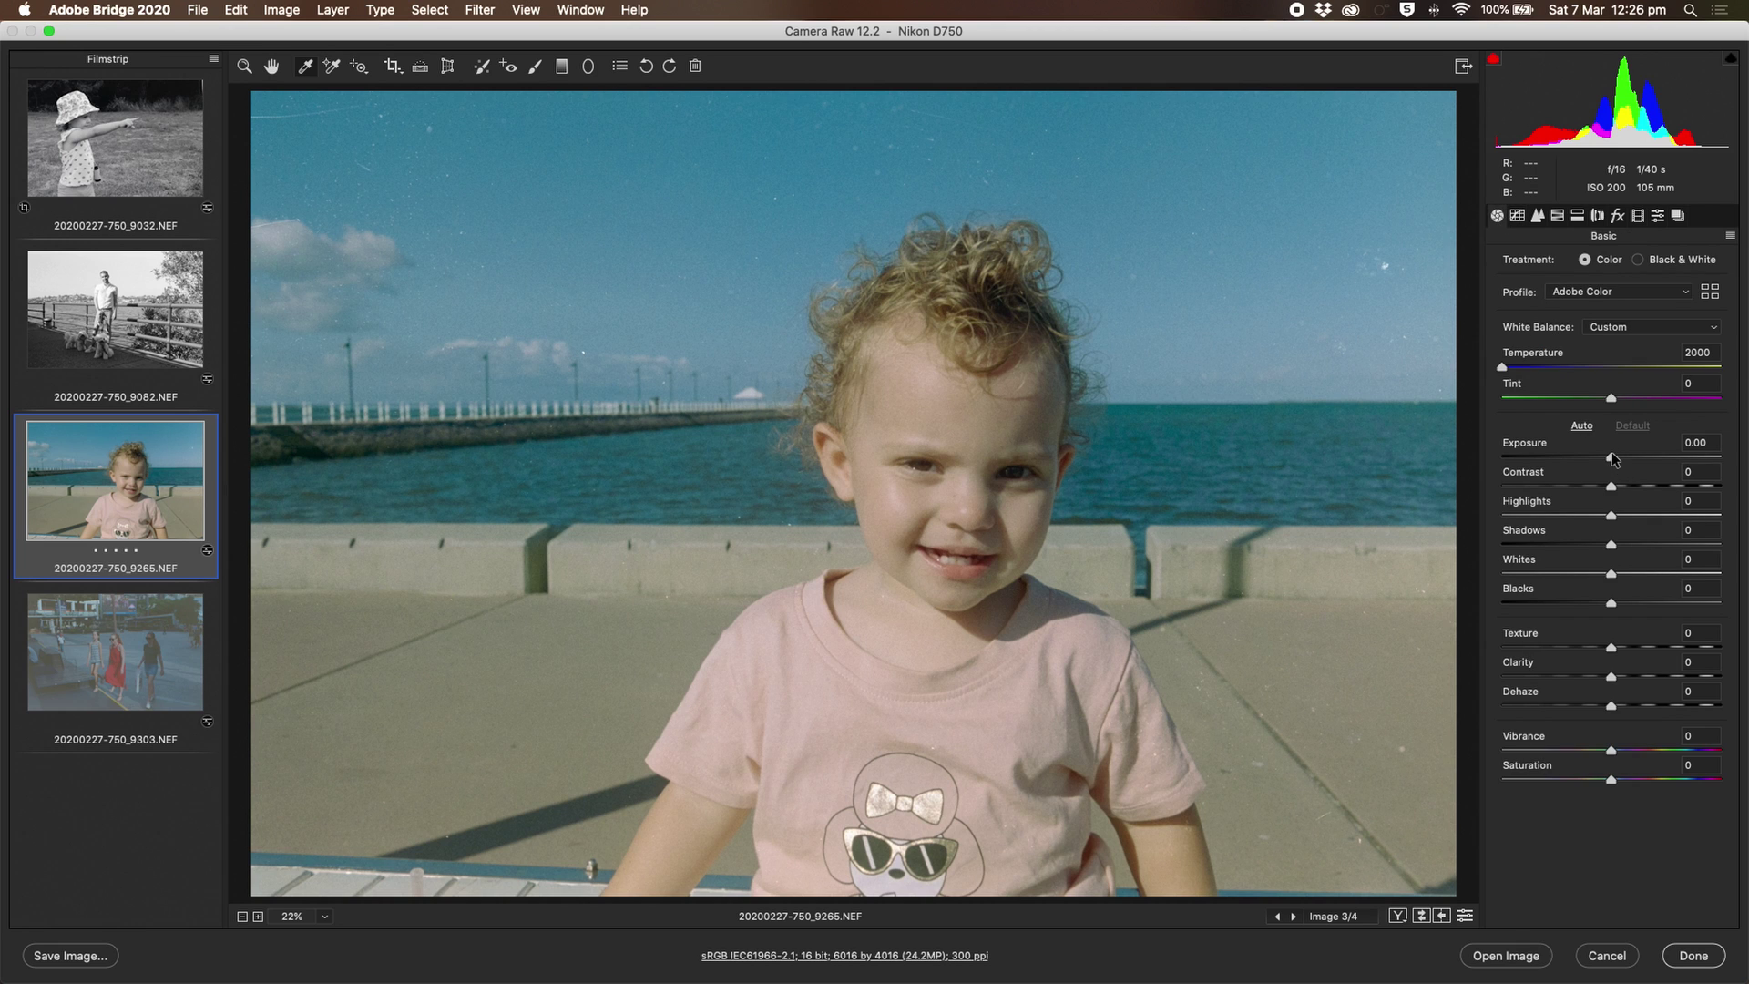
pyautogui.moveTo(1616, 403)
pyautogui.mouseDown()
pyautogui.moveTo(1631, 401)
pyautogui.moveTo(1594, 401)
pyautogui.moveTo(1611, 401)
pyautogui.mouseUp()
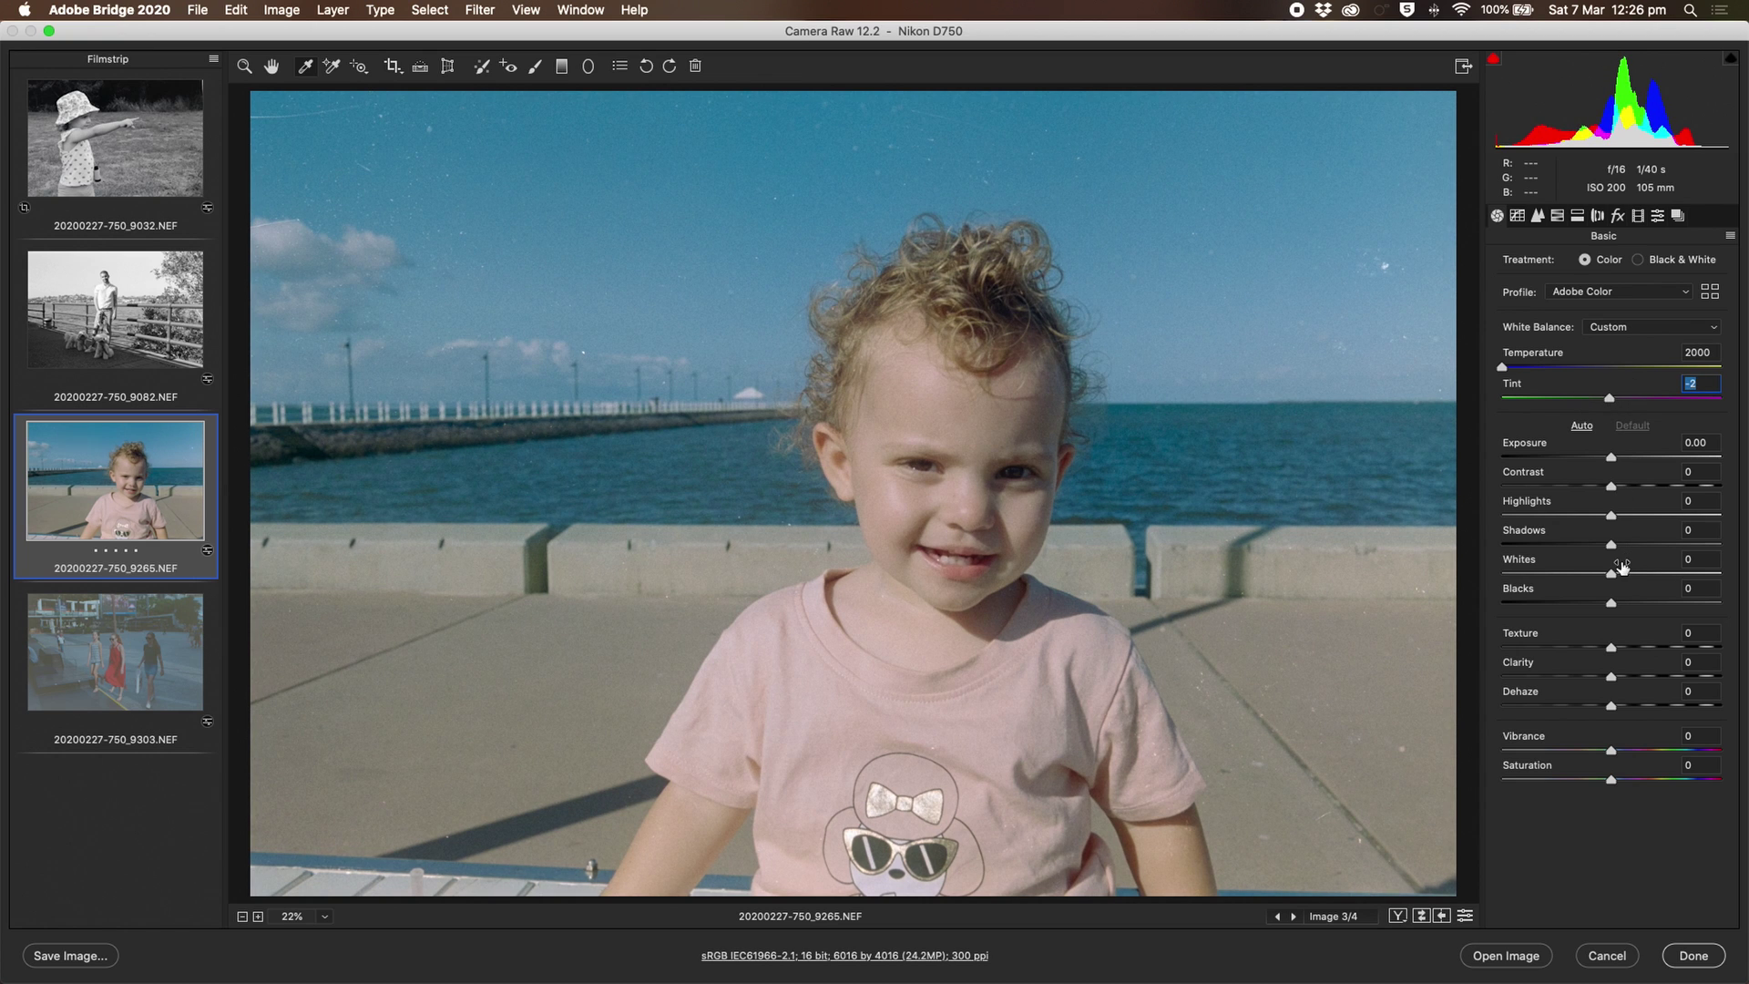
pyautogui.click(133, 692)
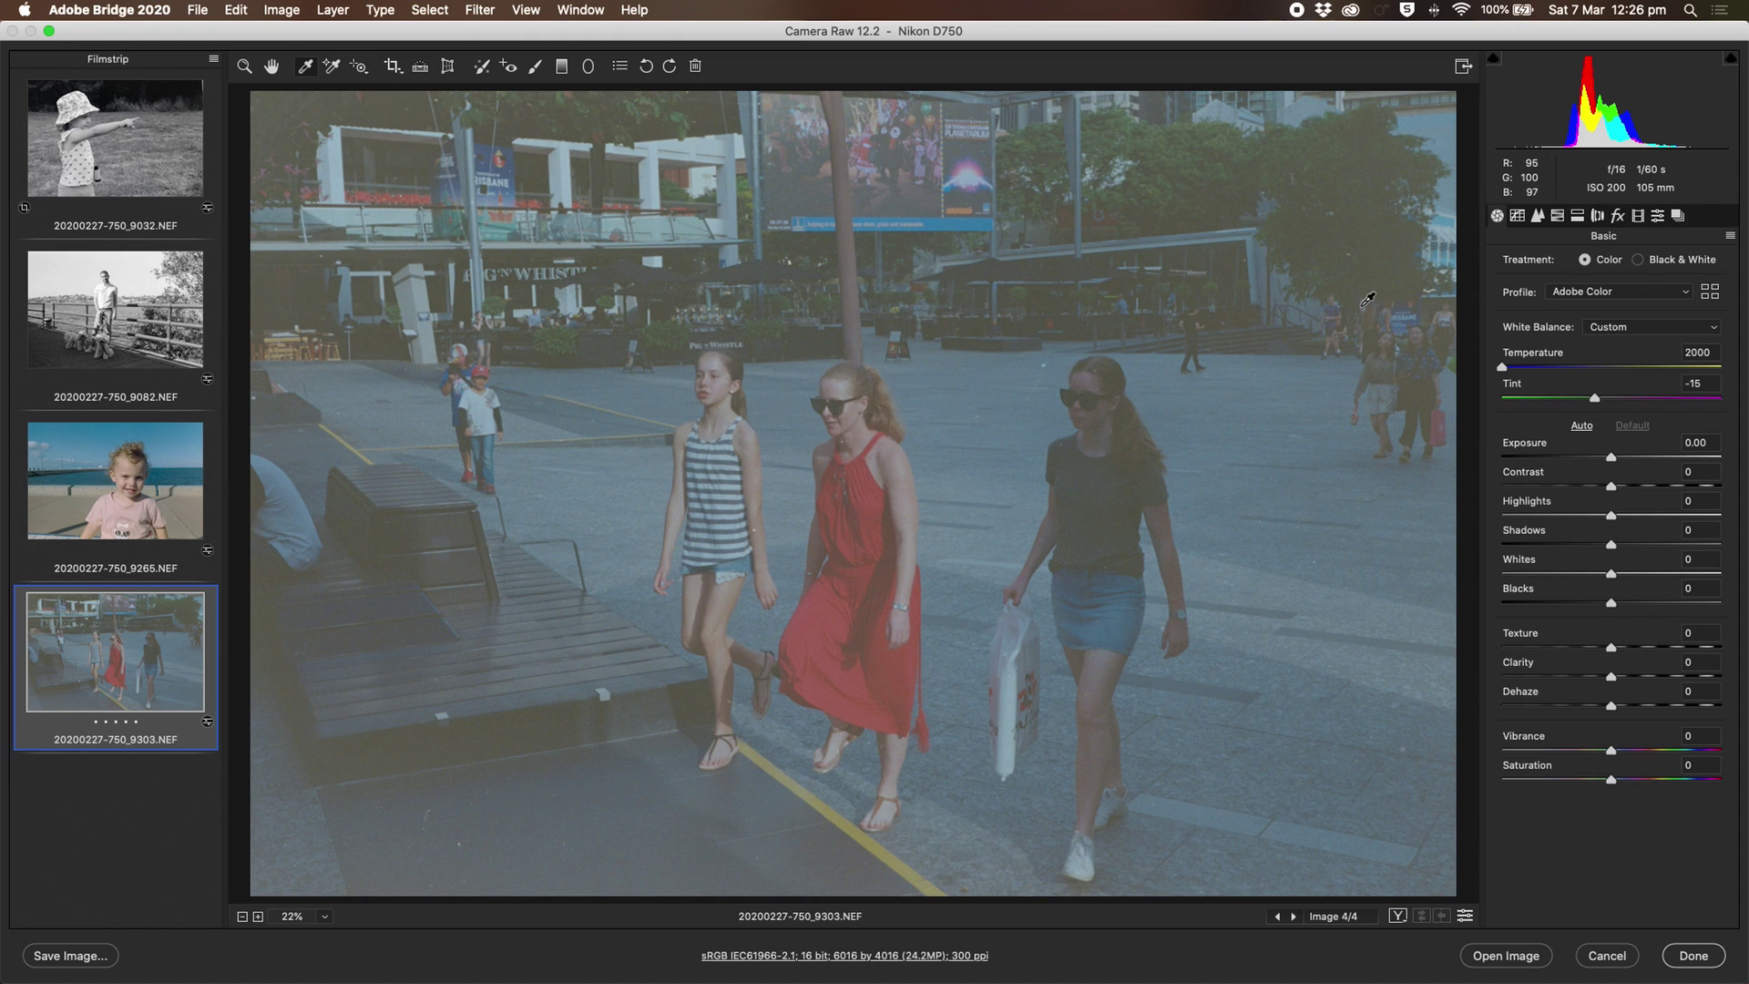
pyautogui.click(1518, 217)
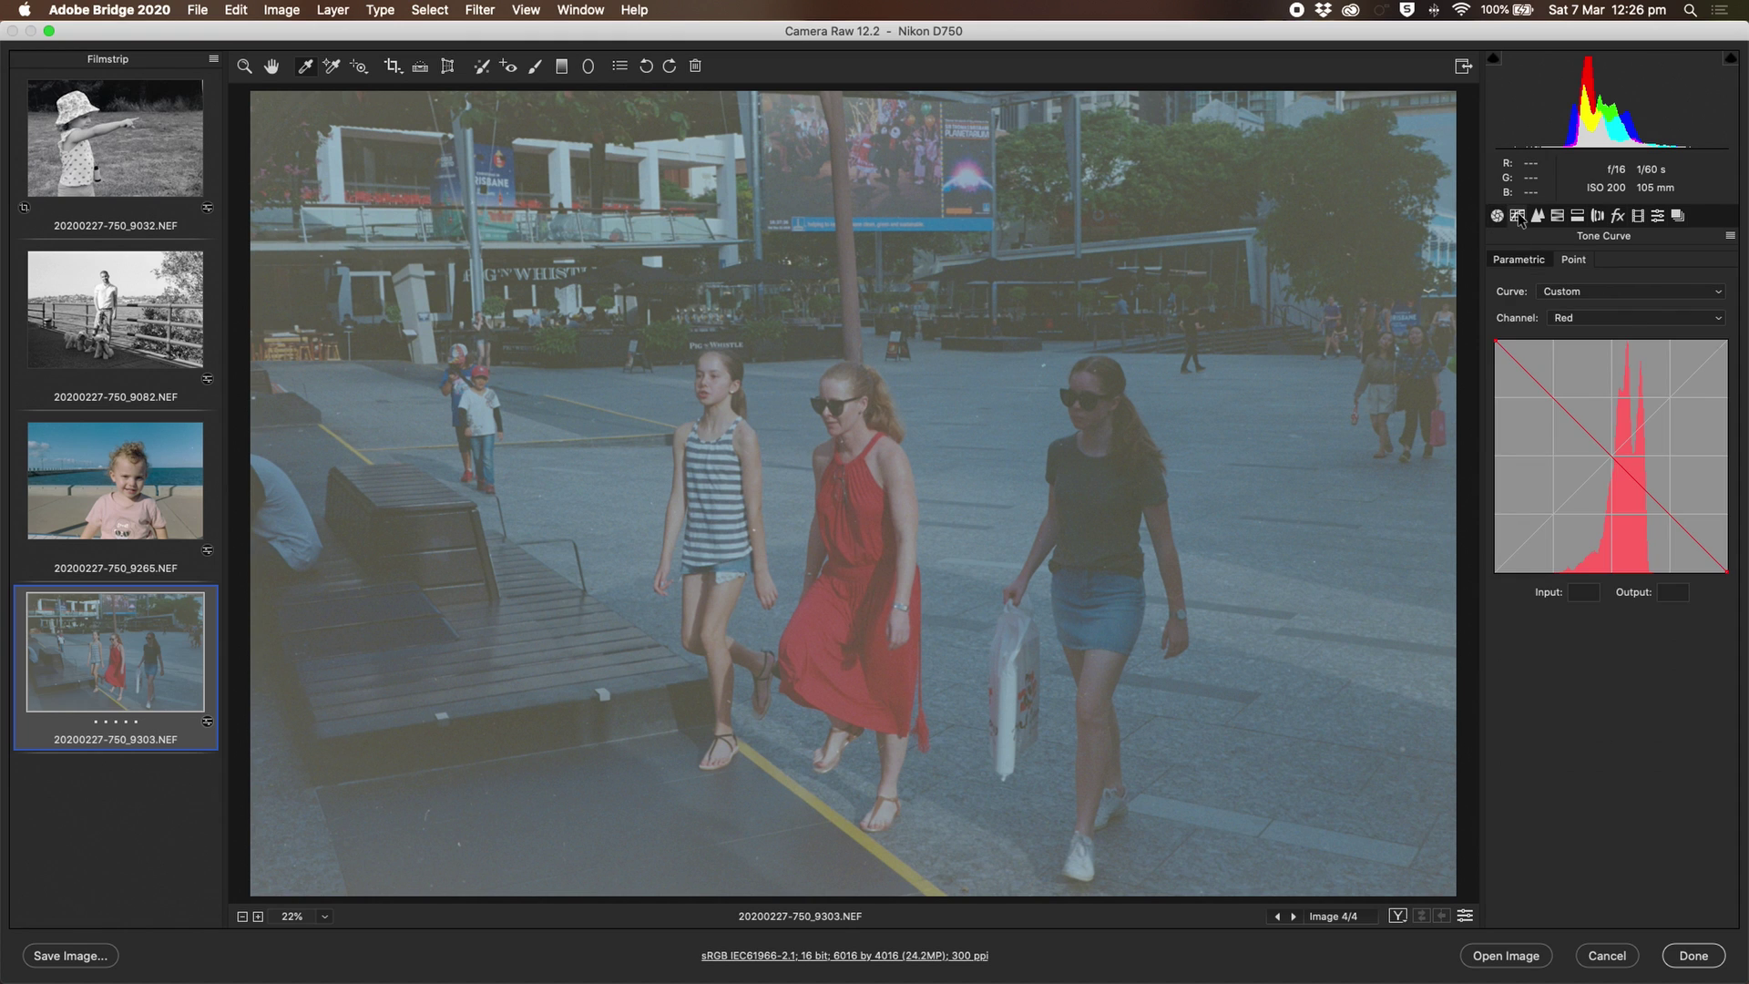
pyautogui.click(1683, 326)
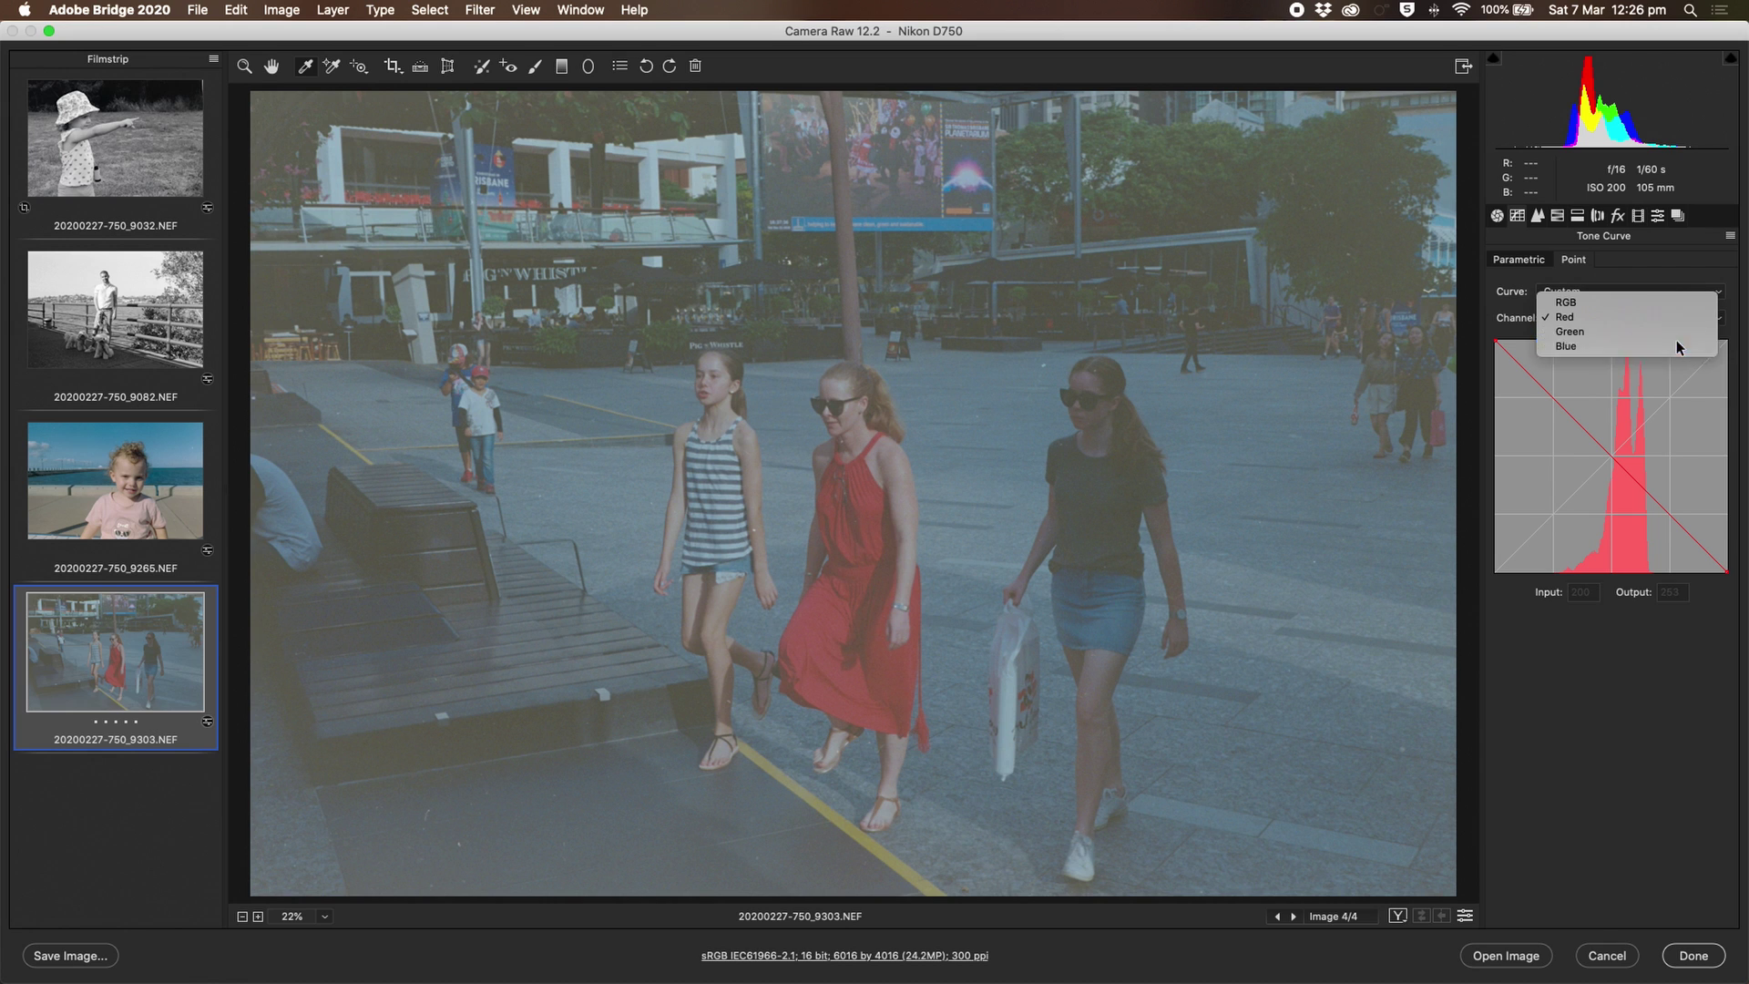
pyautogui.click(1679, 354)
pyautogui.moveTo(1727, 572); pyautogui.dragTo(1661, 590)
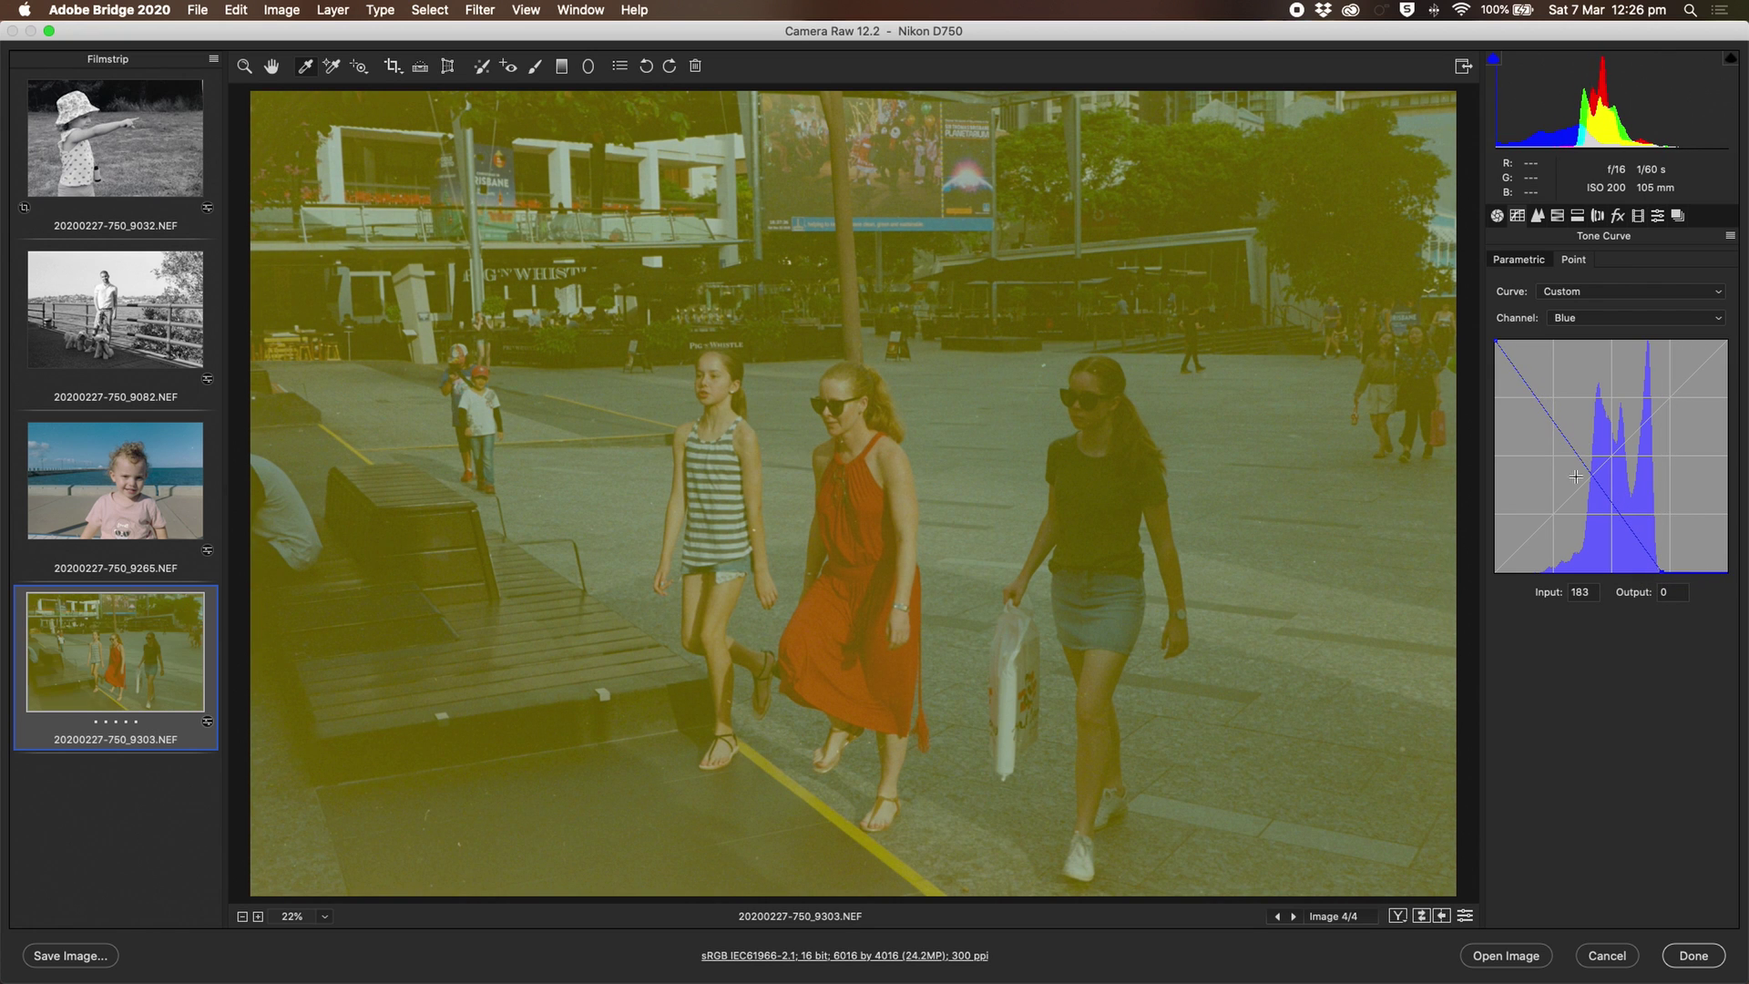
pyautogui.moveTo(1496, 342); pyautogui.dragTo(1535, 341)
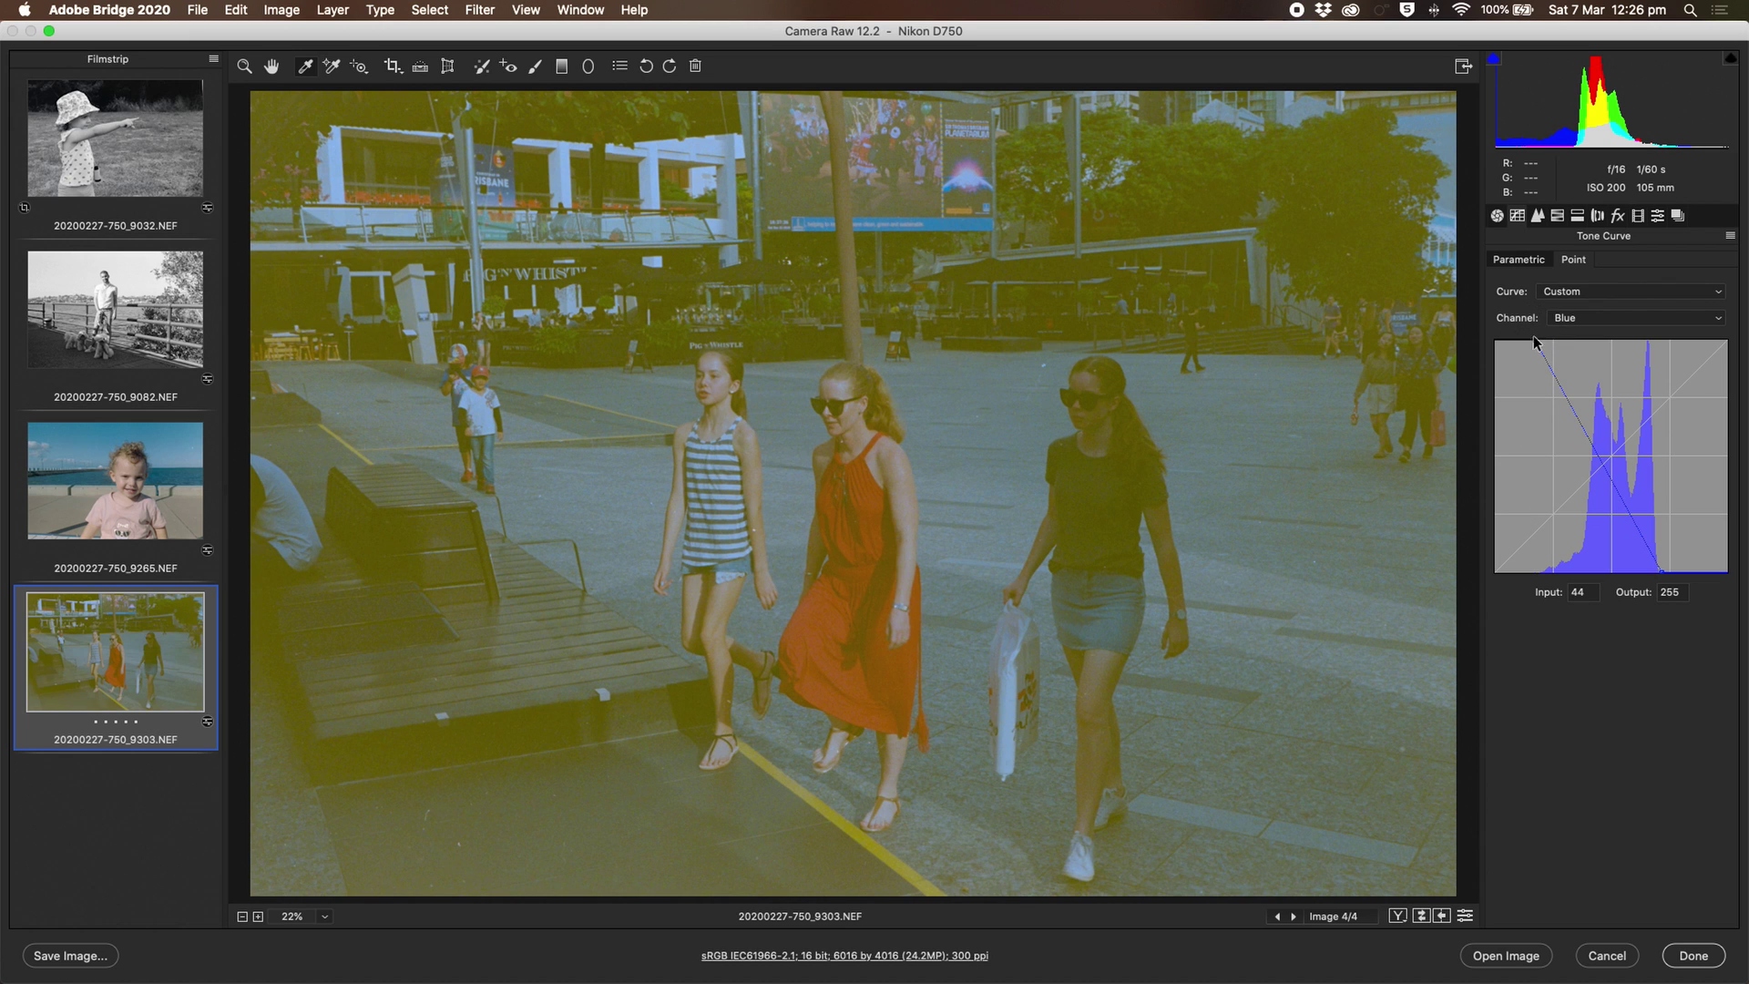
pyautogui.click(1649, 321)
pyautogui.click(1640, 302)
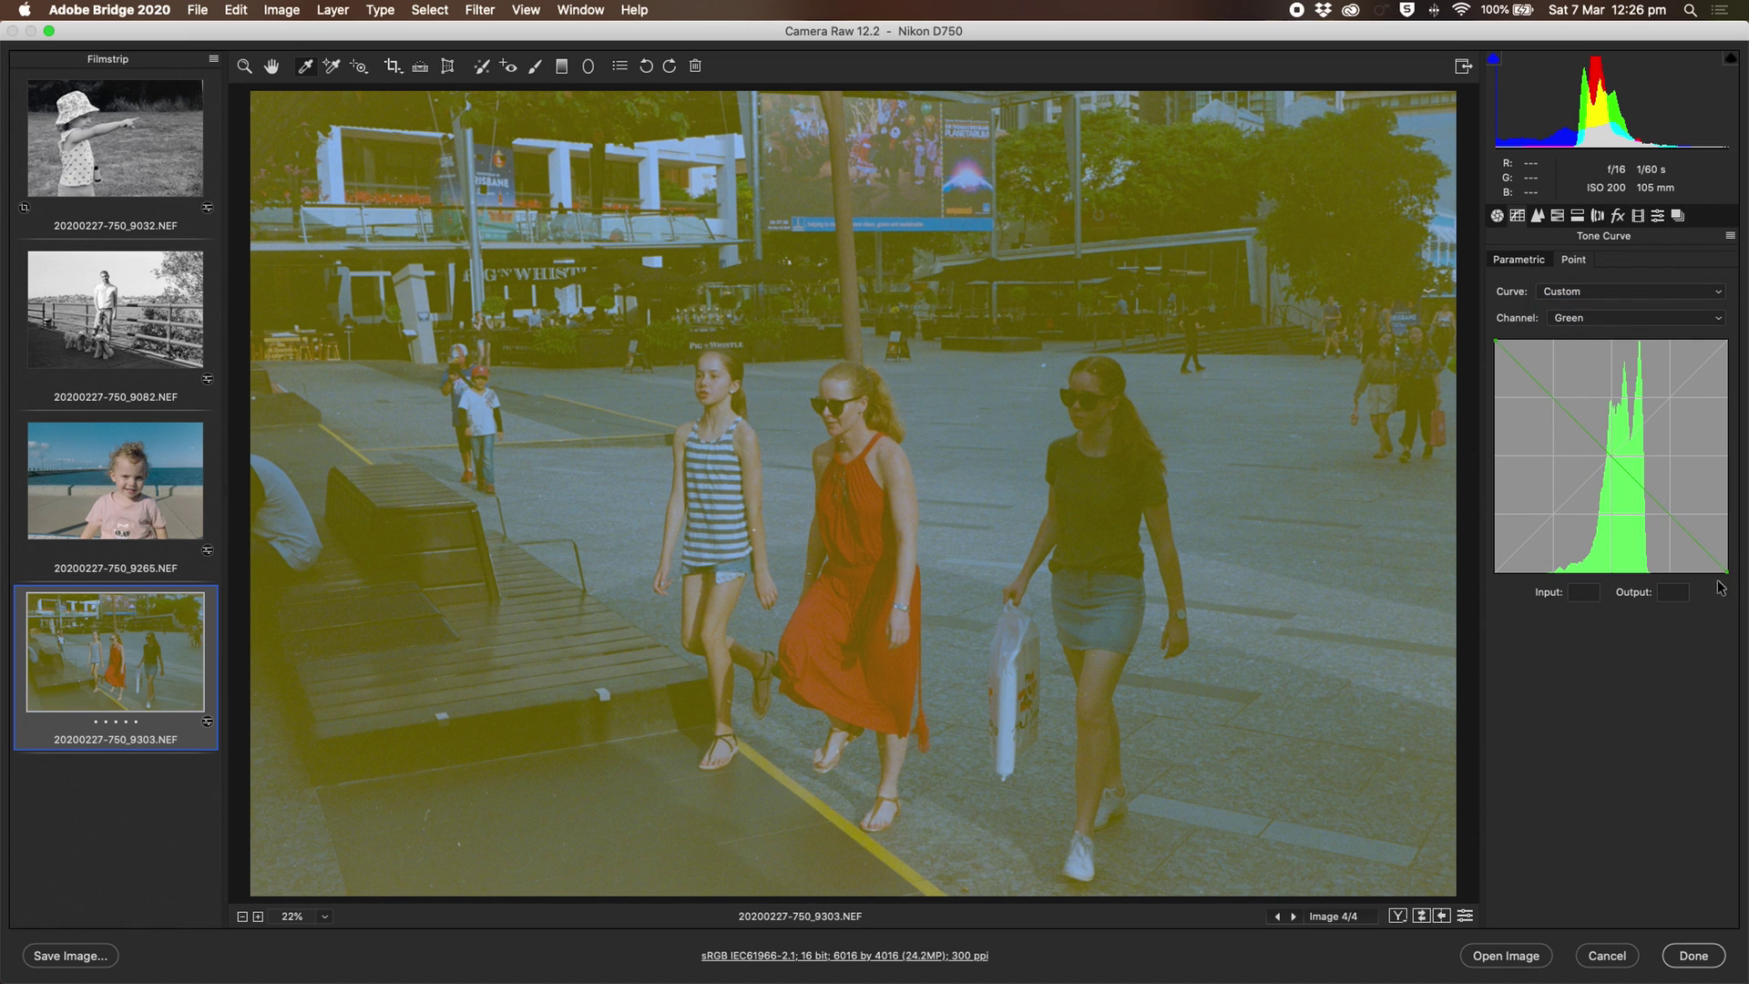
pyautogui.moveTo(1717, 576); pyautogui.dragTo(1652, 576)
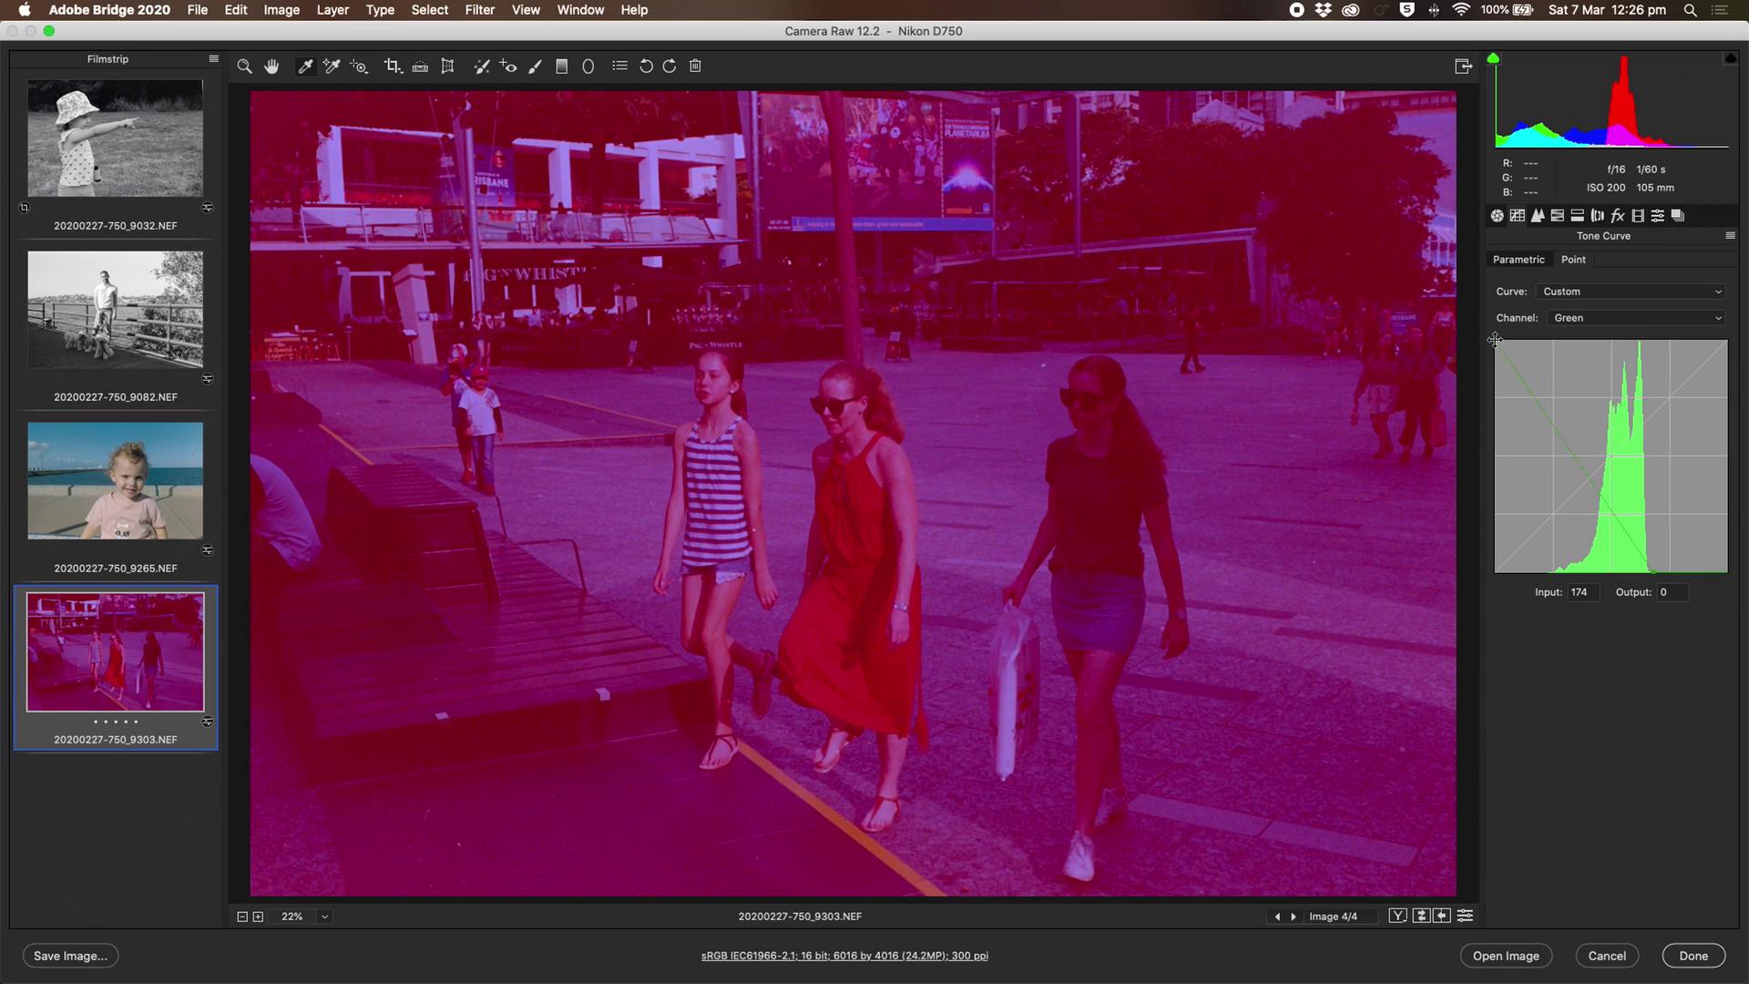
pyautogui.moveTo(1495, 340); pyautogui.dragTo(1547, 335)
pyautogui.click(1592, 321)
pyautogui.click(1599, 303)
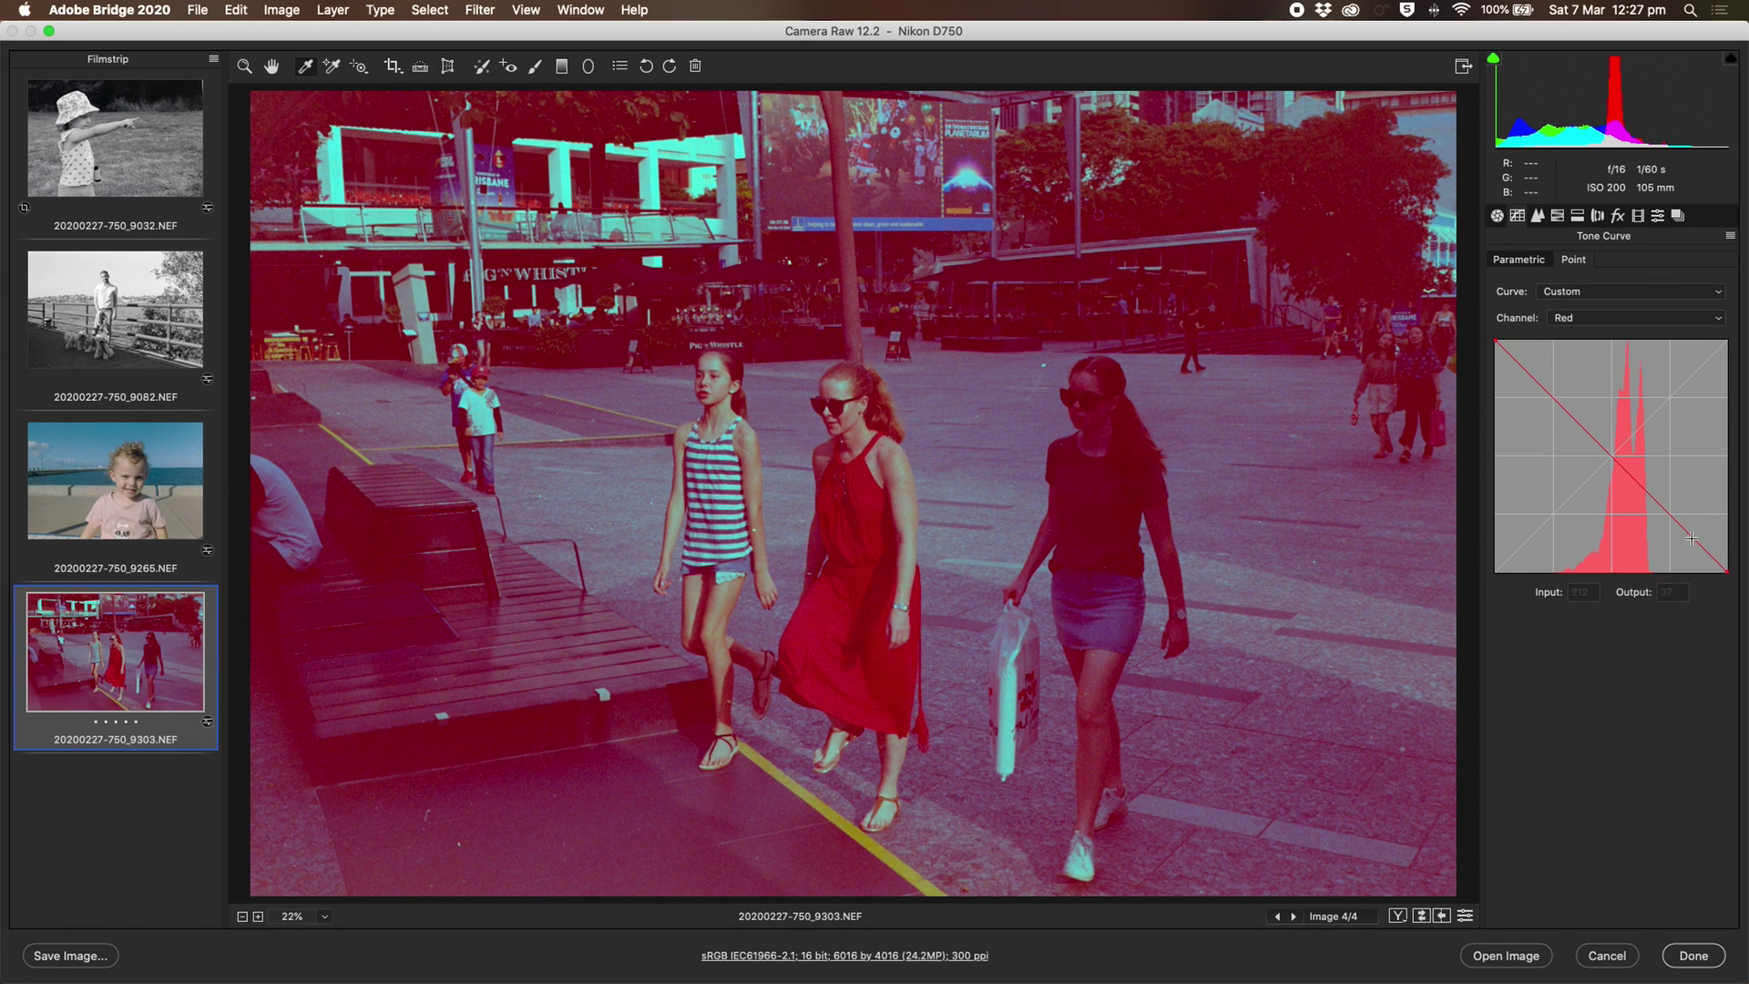
pyautogui.moveTo(1726, 574); pyautogui.dragTo(1654, 584)
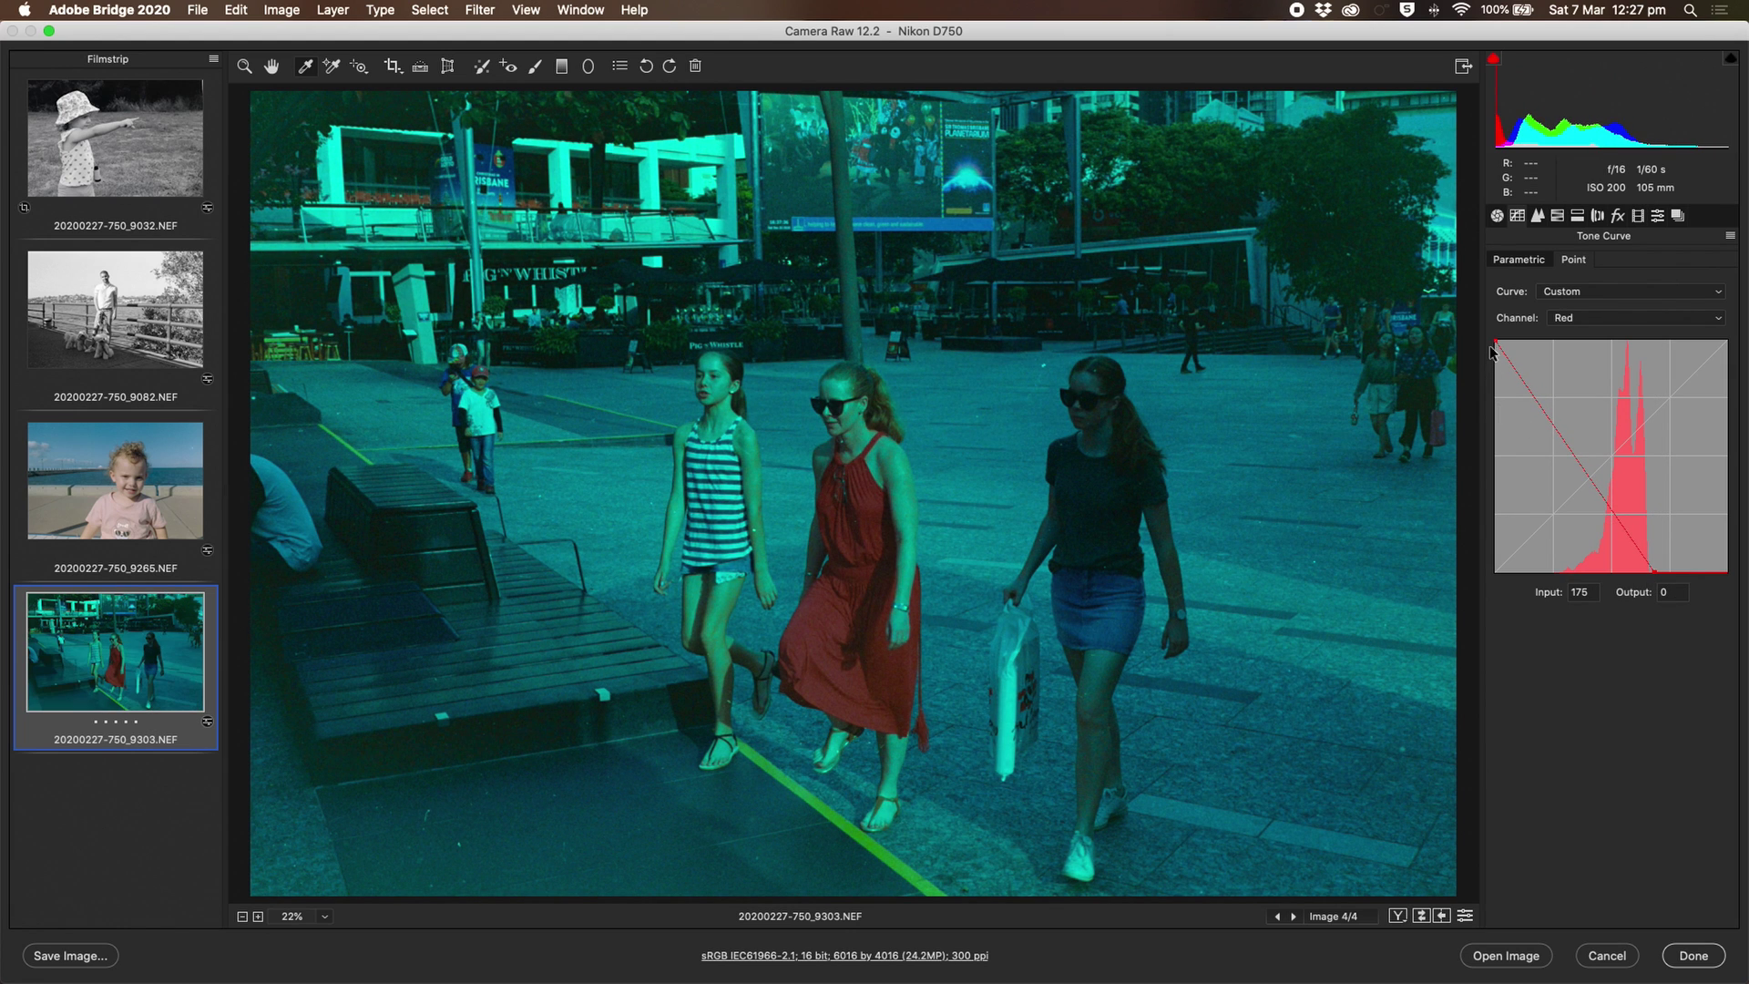
pyautogui.moveTo(1495, 342); pyautogui.dragTo(1554, 338)
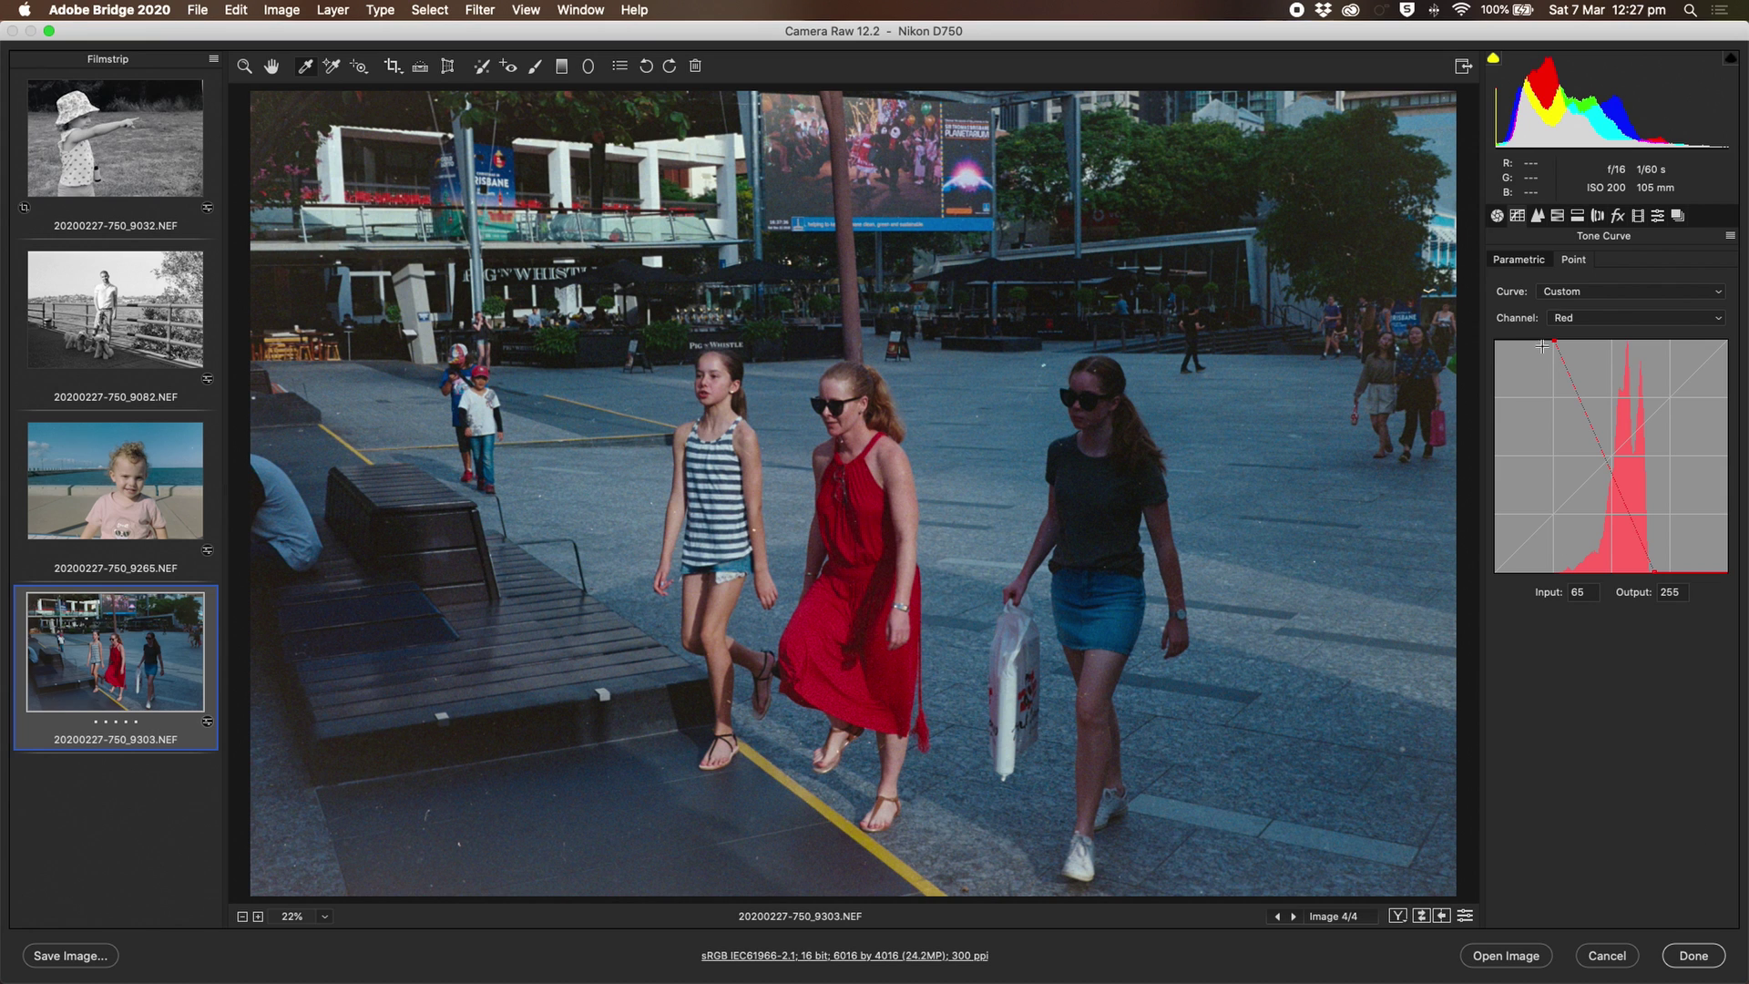
pyautogui.click(1602, 319)
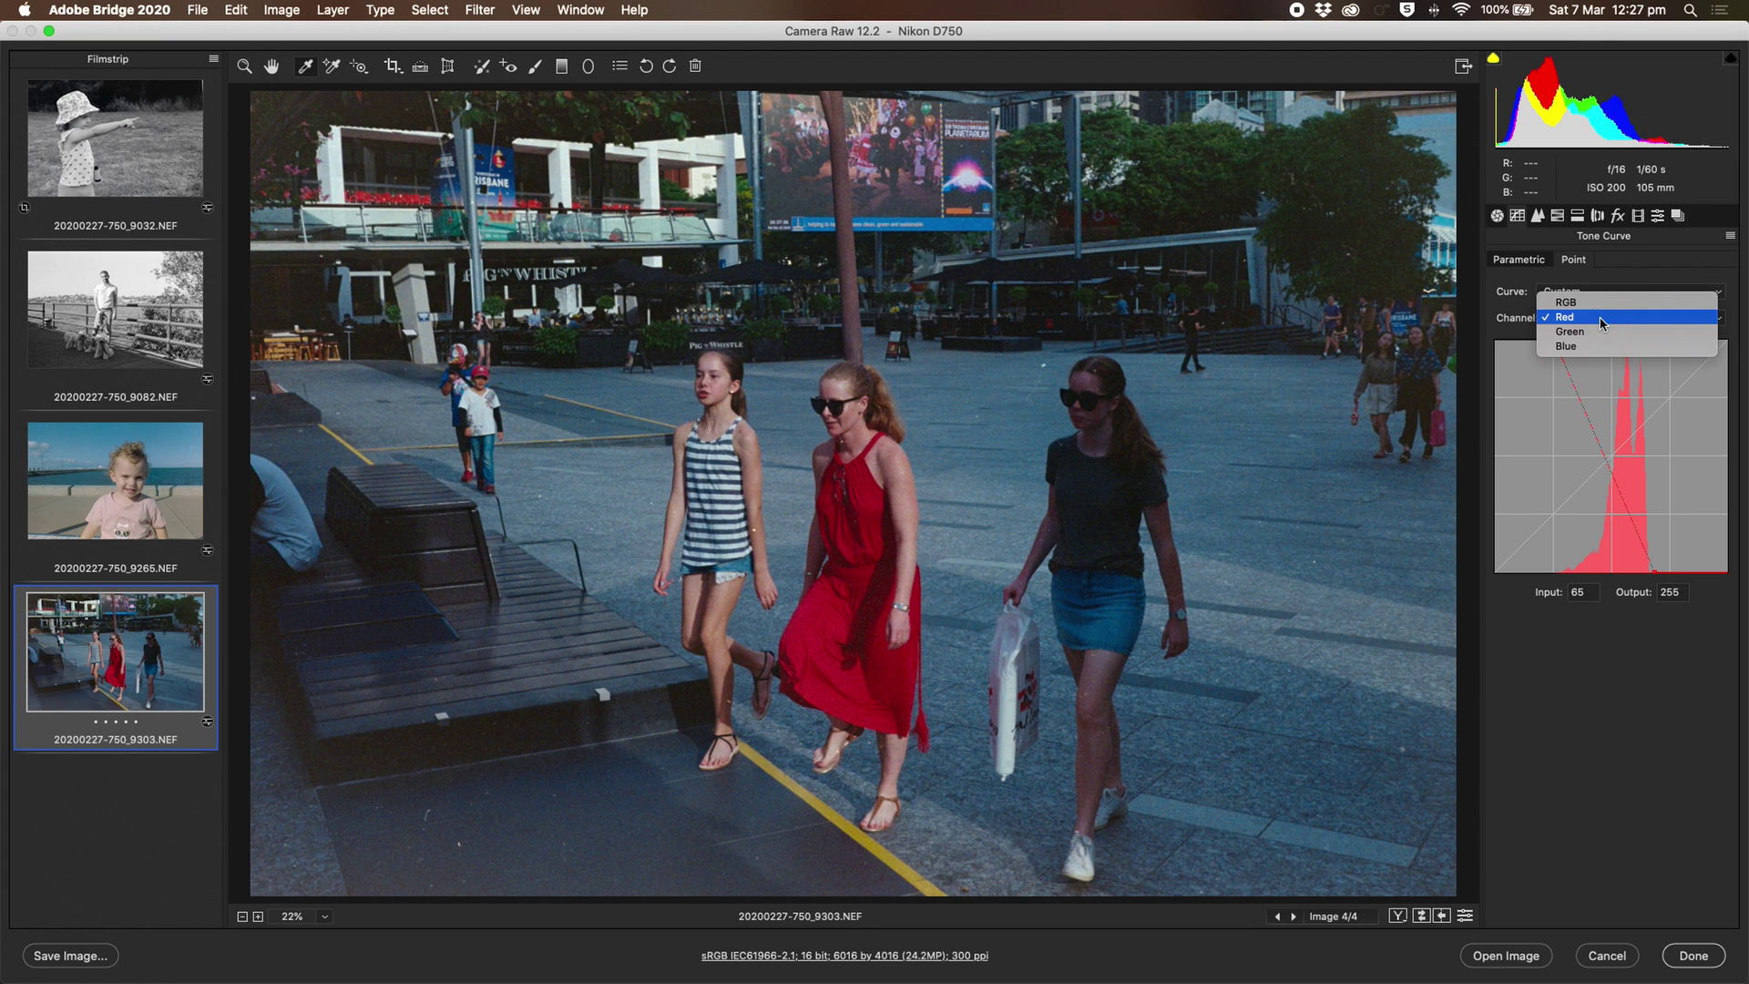
pyautogui.click(1602, 305)
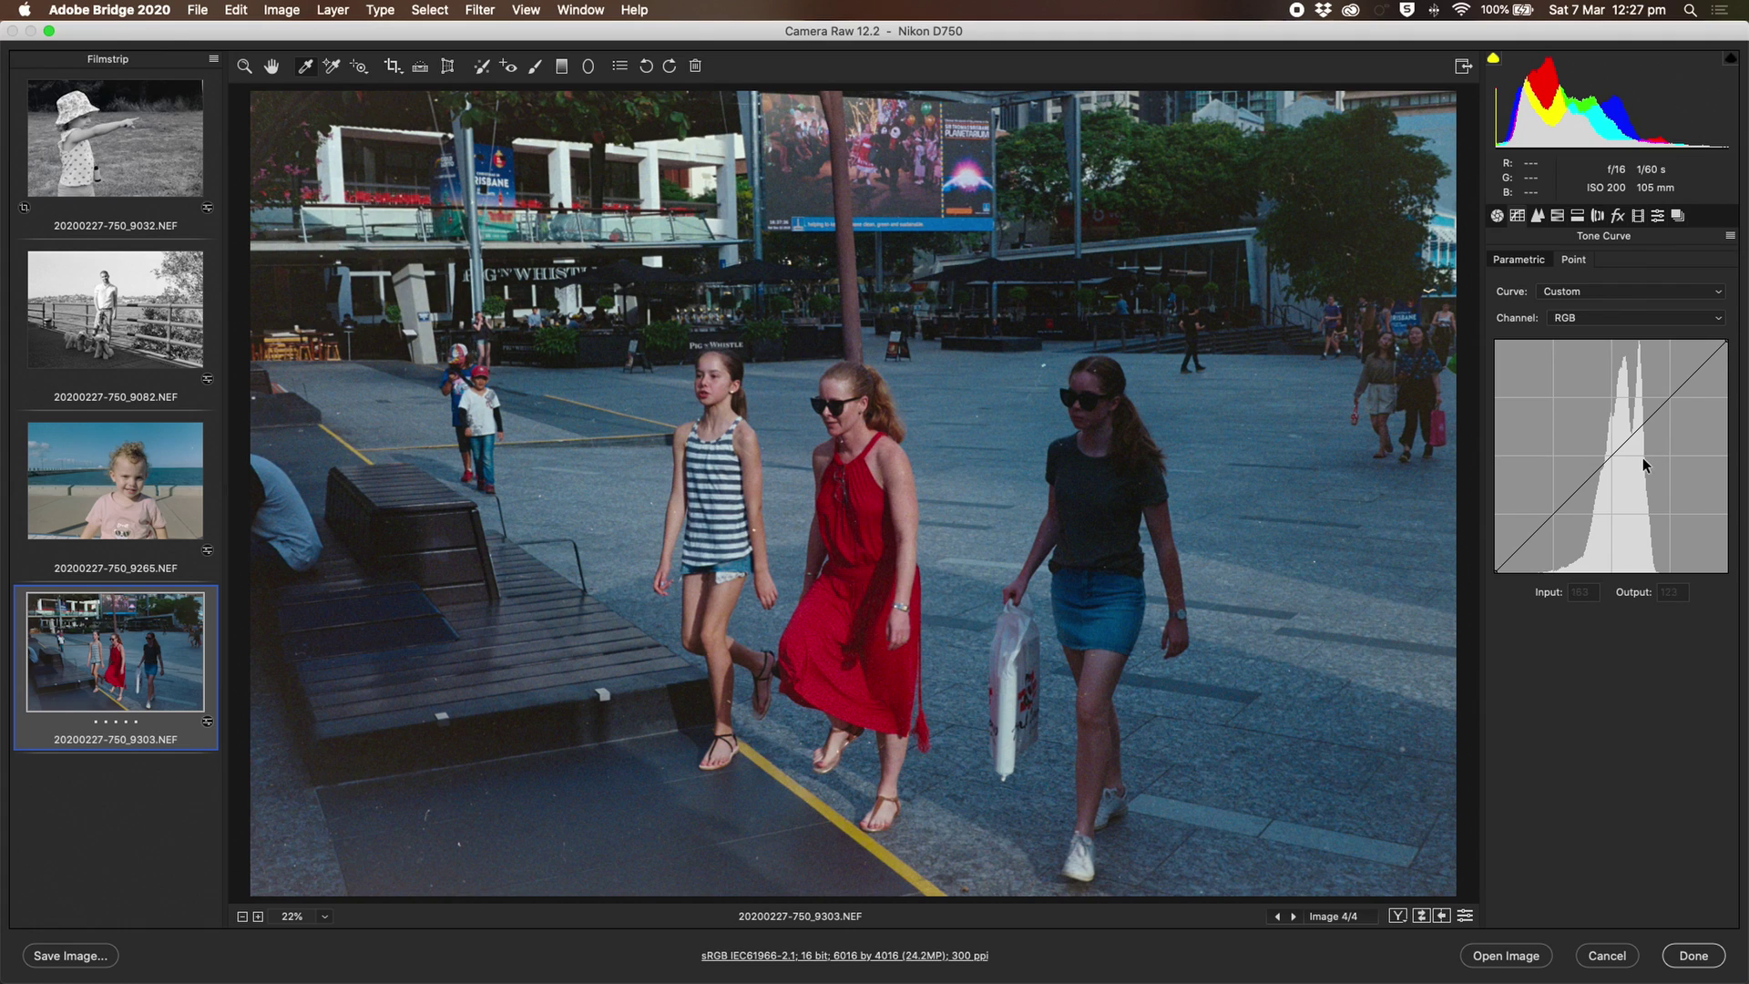
pyautogui.moveTo(1567, 504); pyautogui.dragTo(1613, 452)
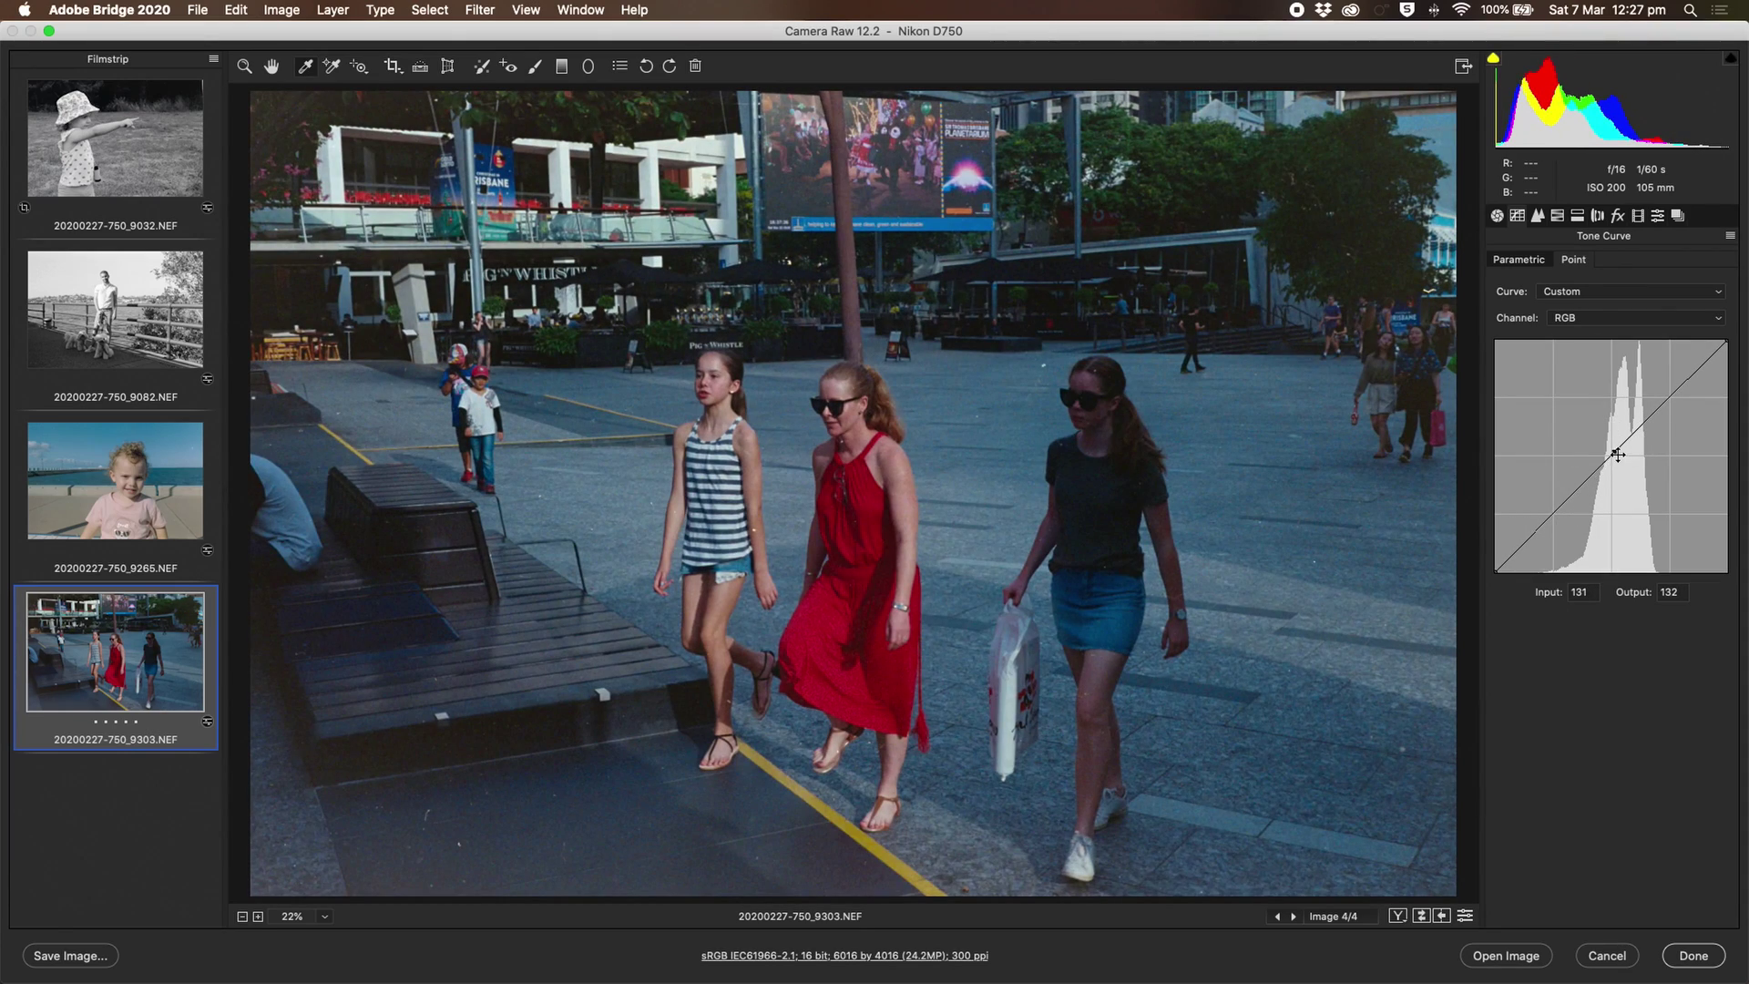
pyautogui.moveTo(1619, 455); pyautogui.dragTo(1735, 547)
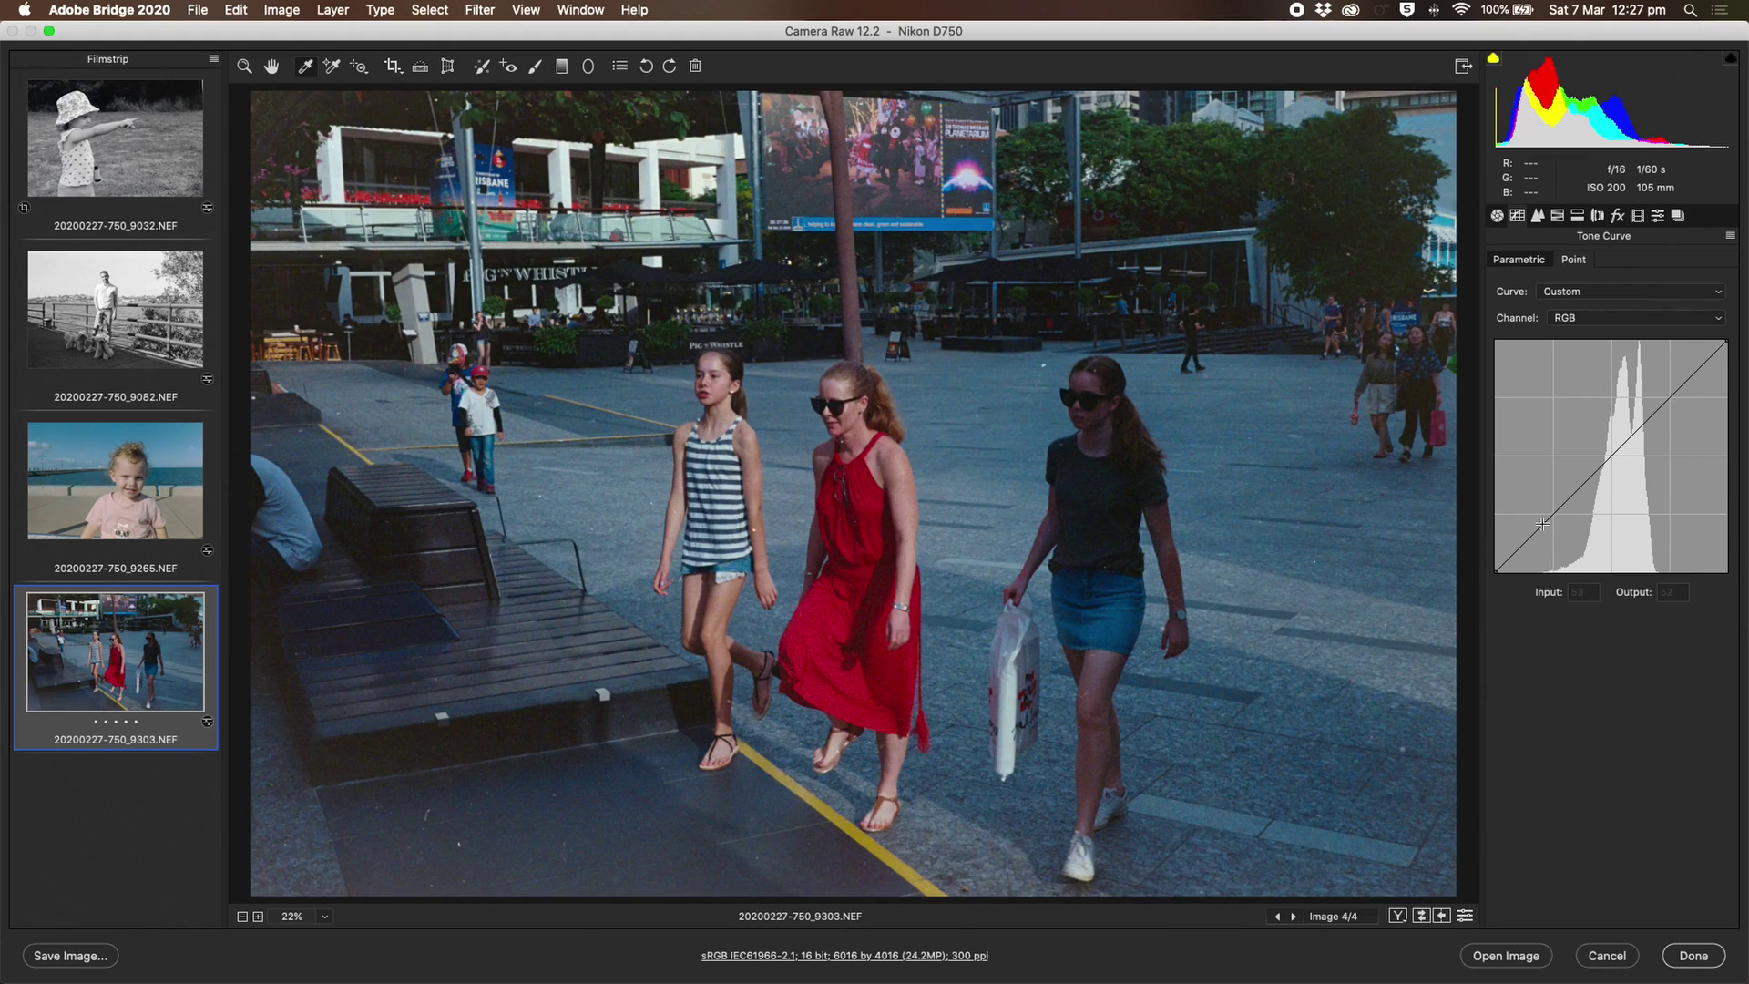
pyautogui.moveTo(1542, 524); pyautogui.dragTo(1543, 525)
pyautogui.moveTo(1686, 381); pyautogui.dragTo(1689, 384)
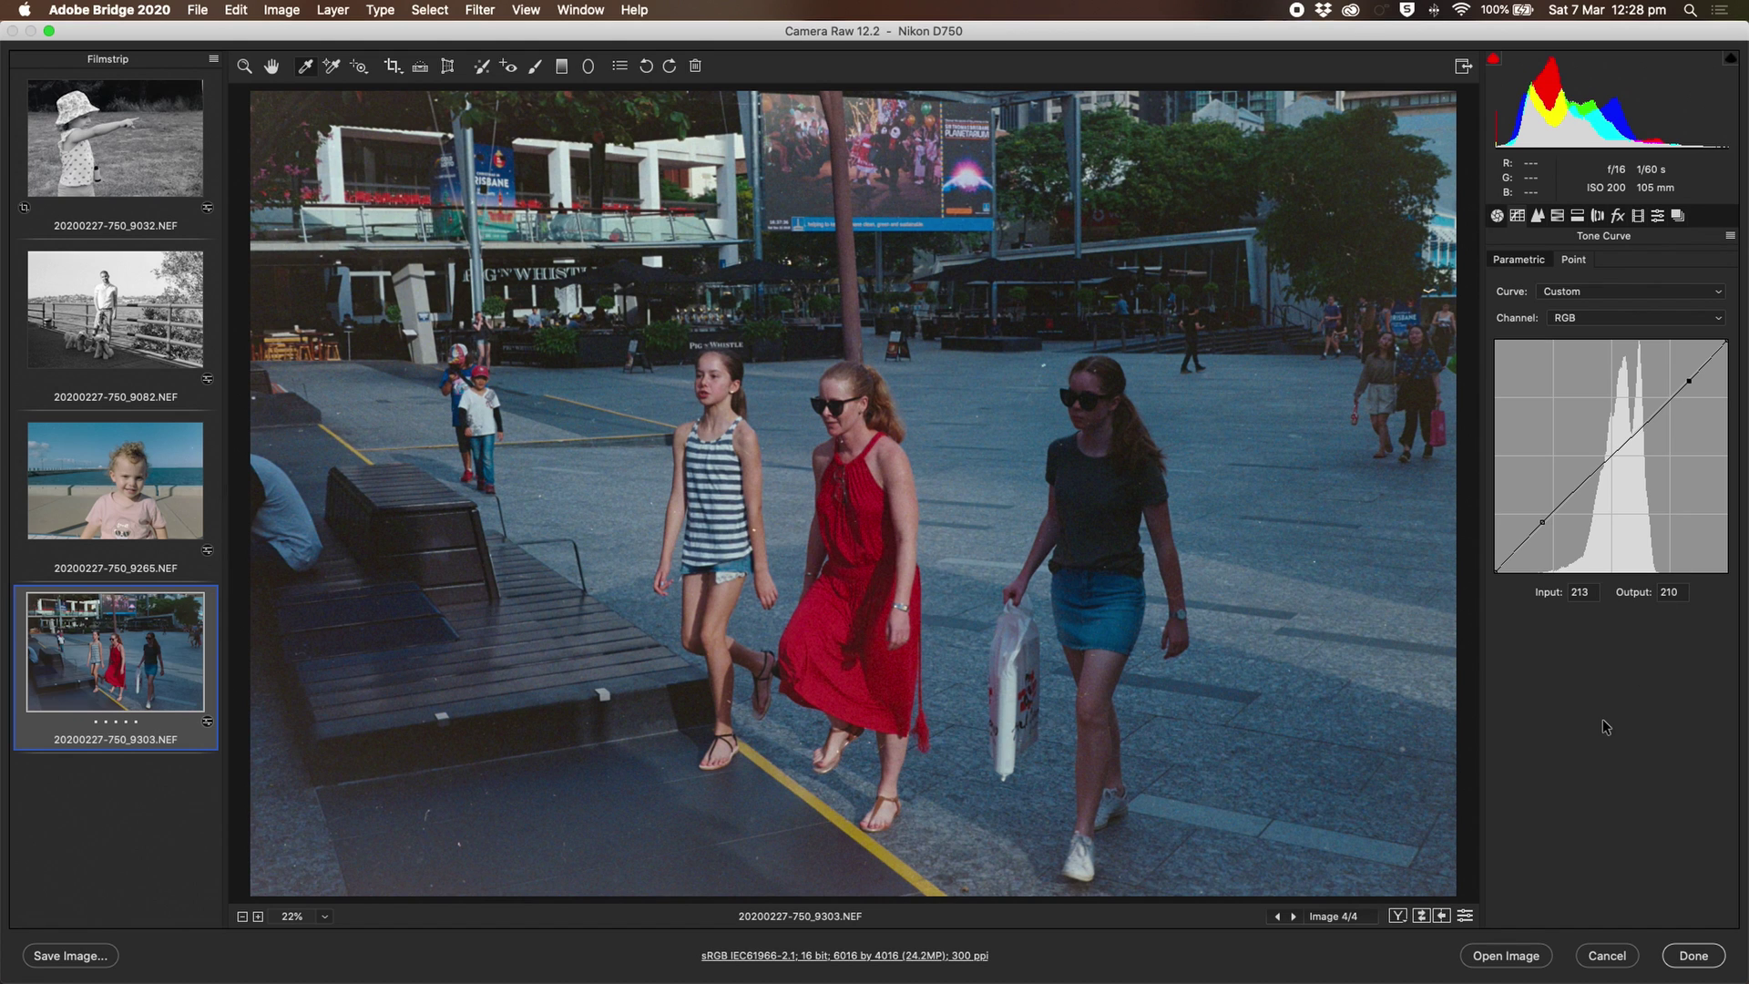
pyautogui.moveTo(1496, 570); pyautogui.dragTo(1495, 571)
pyautogui.moveTo(1542, 521); pyautogui.dragTo(1549, 611)
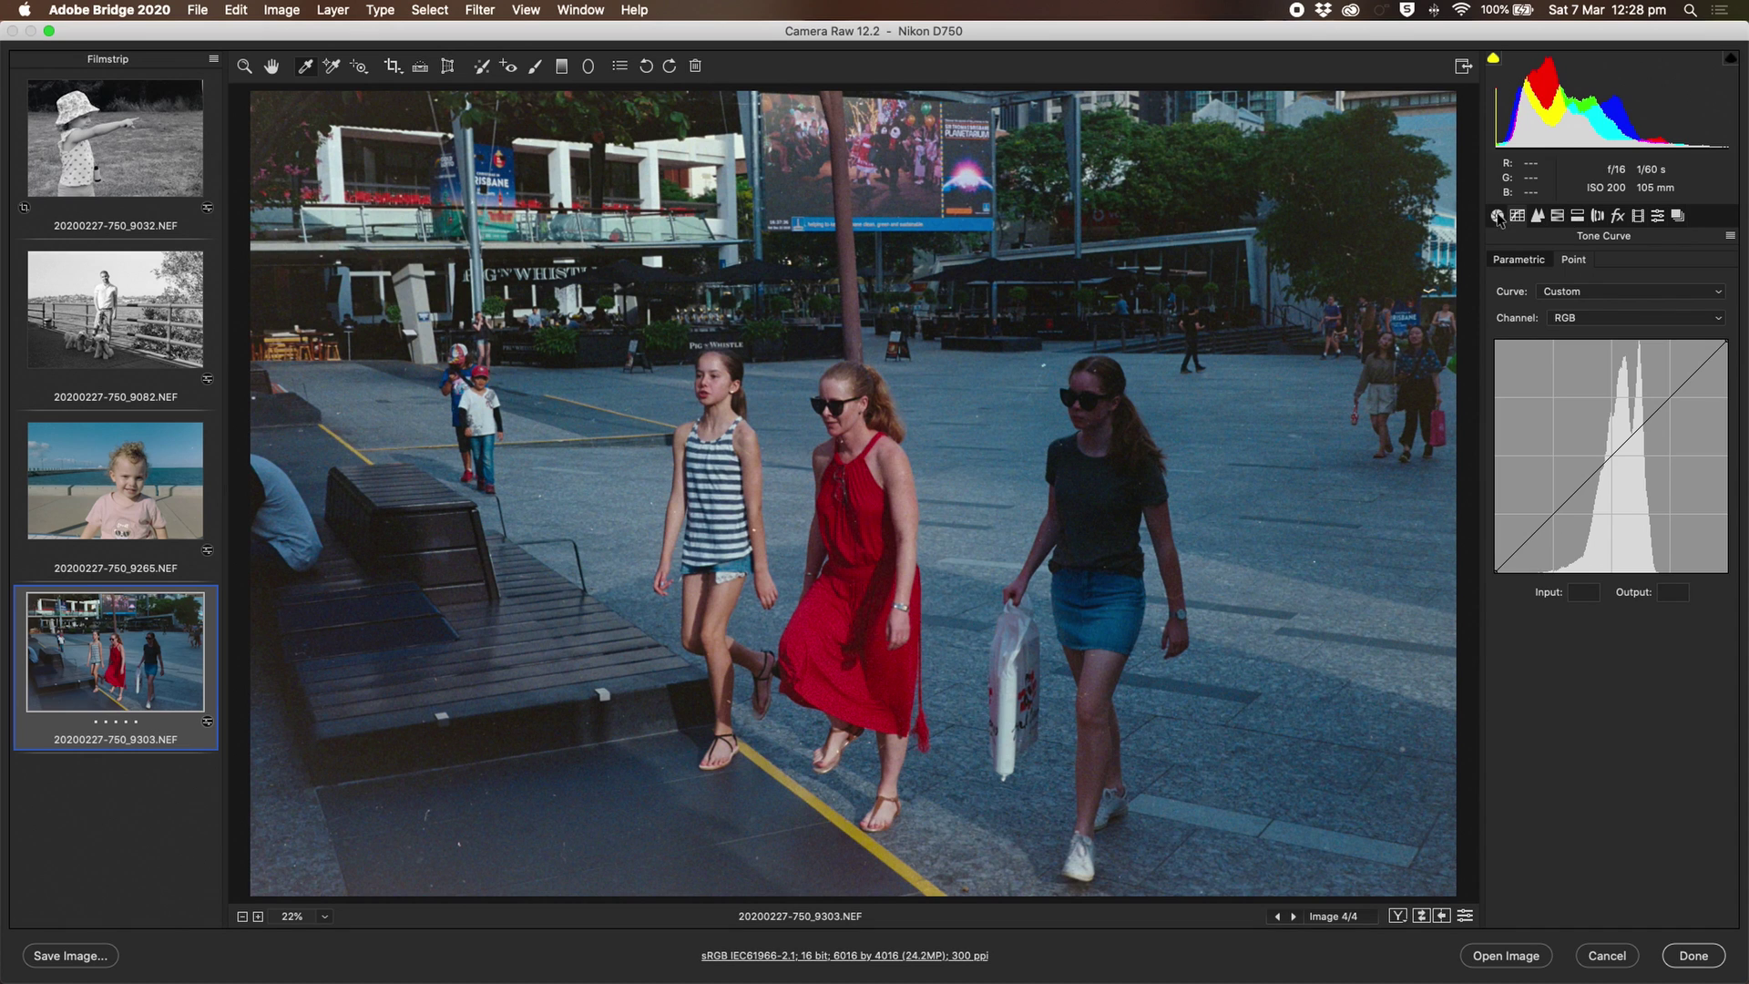
pyautogui.click(1498, 217)
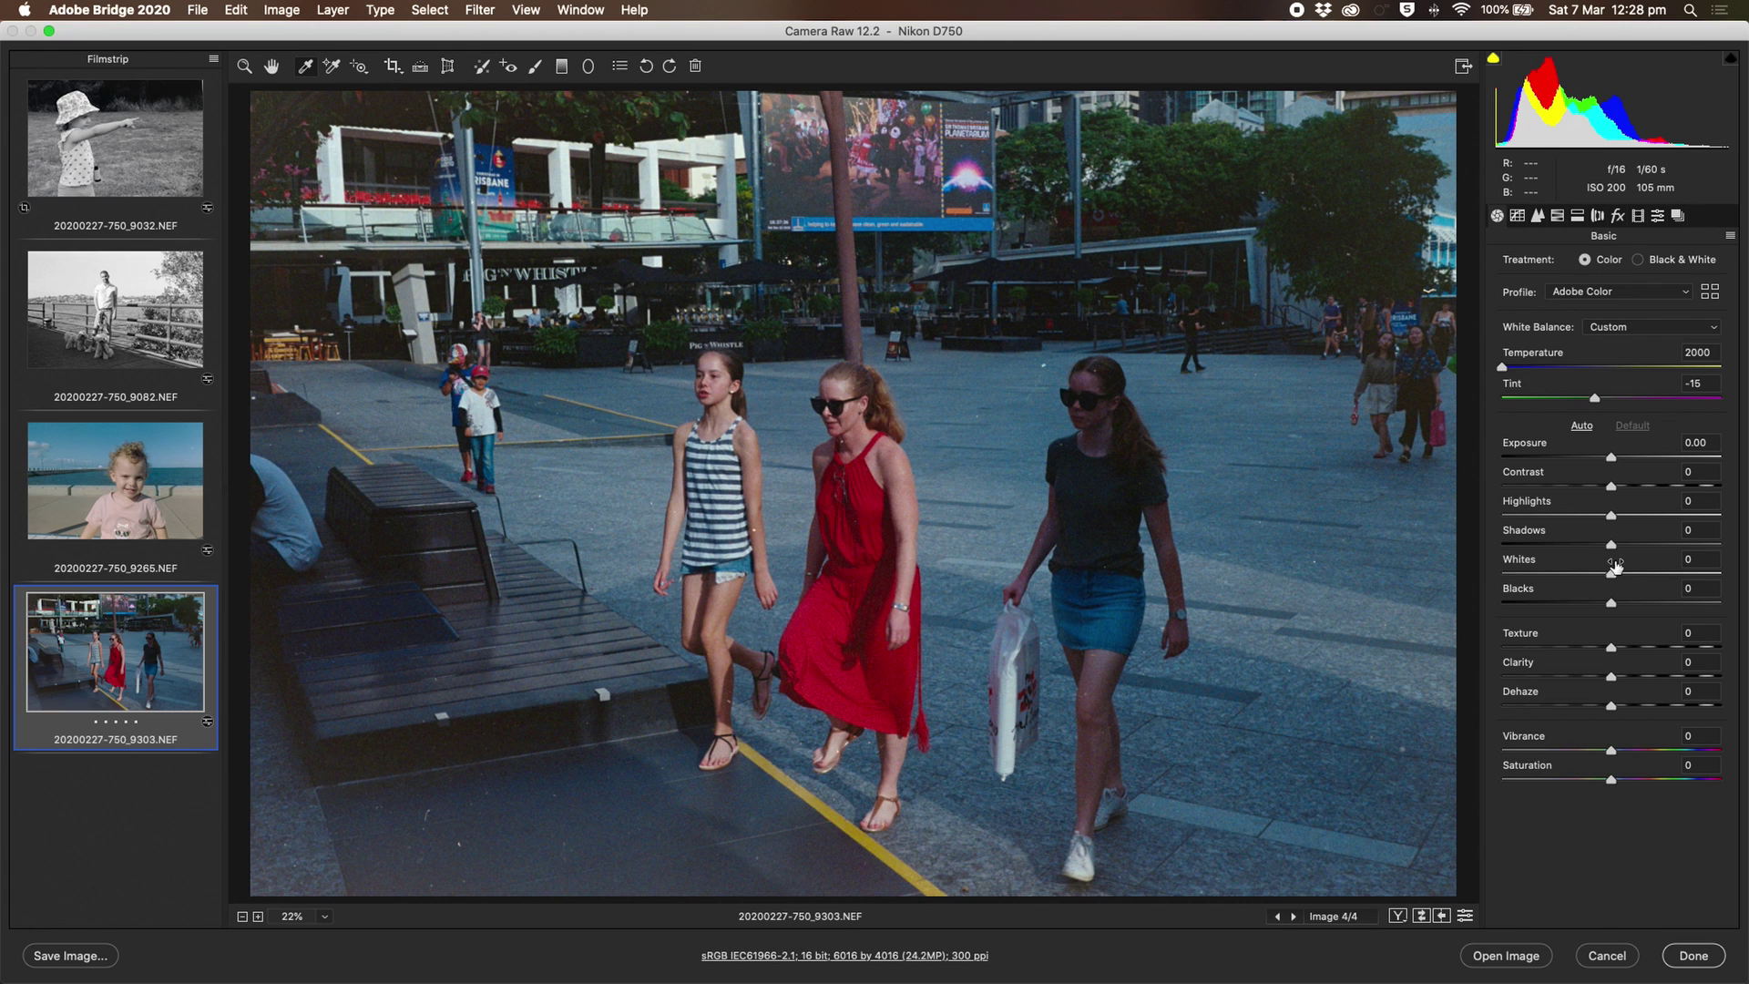
pyautogui.doubleClick(1502, 367)
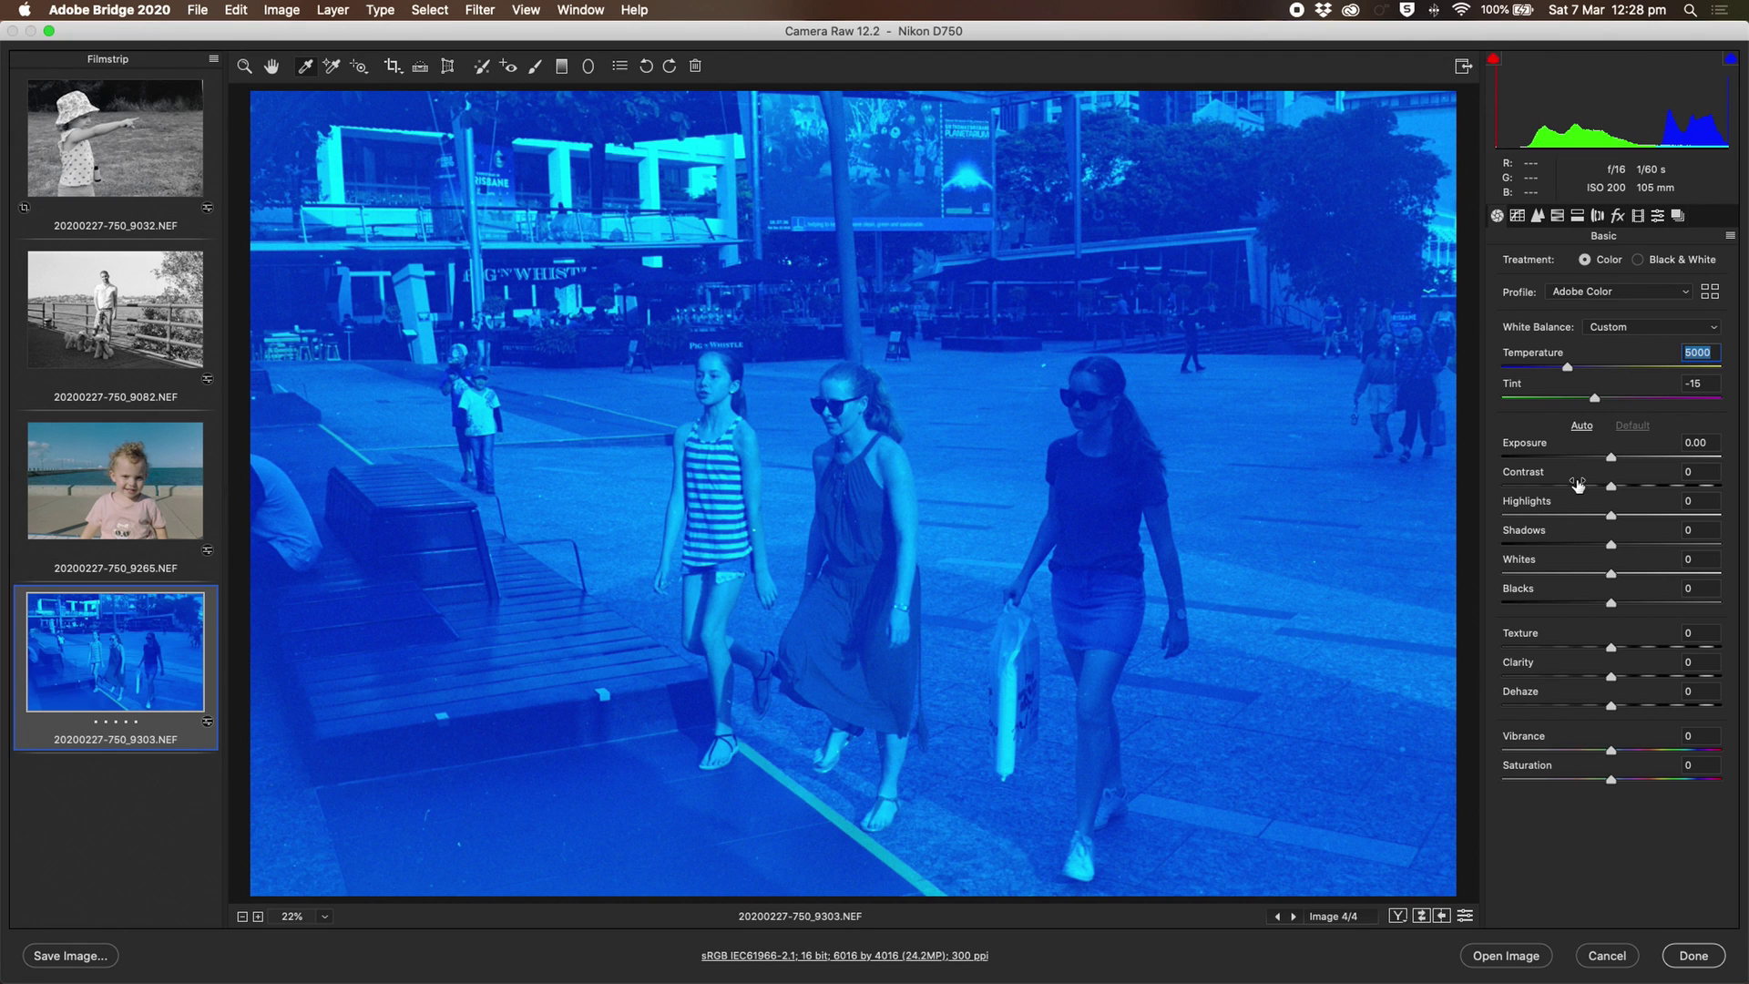
pyautogui.click(1619, 328)
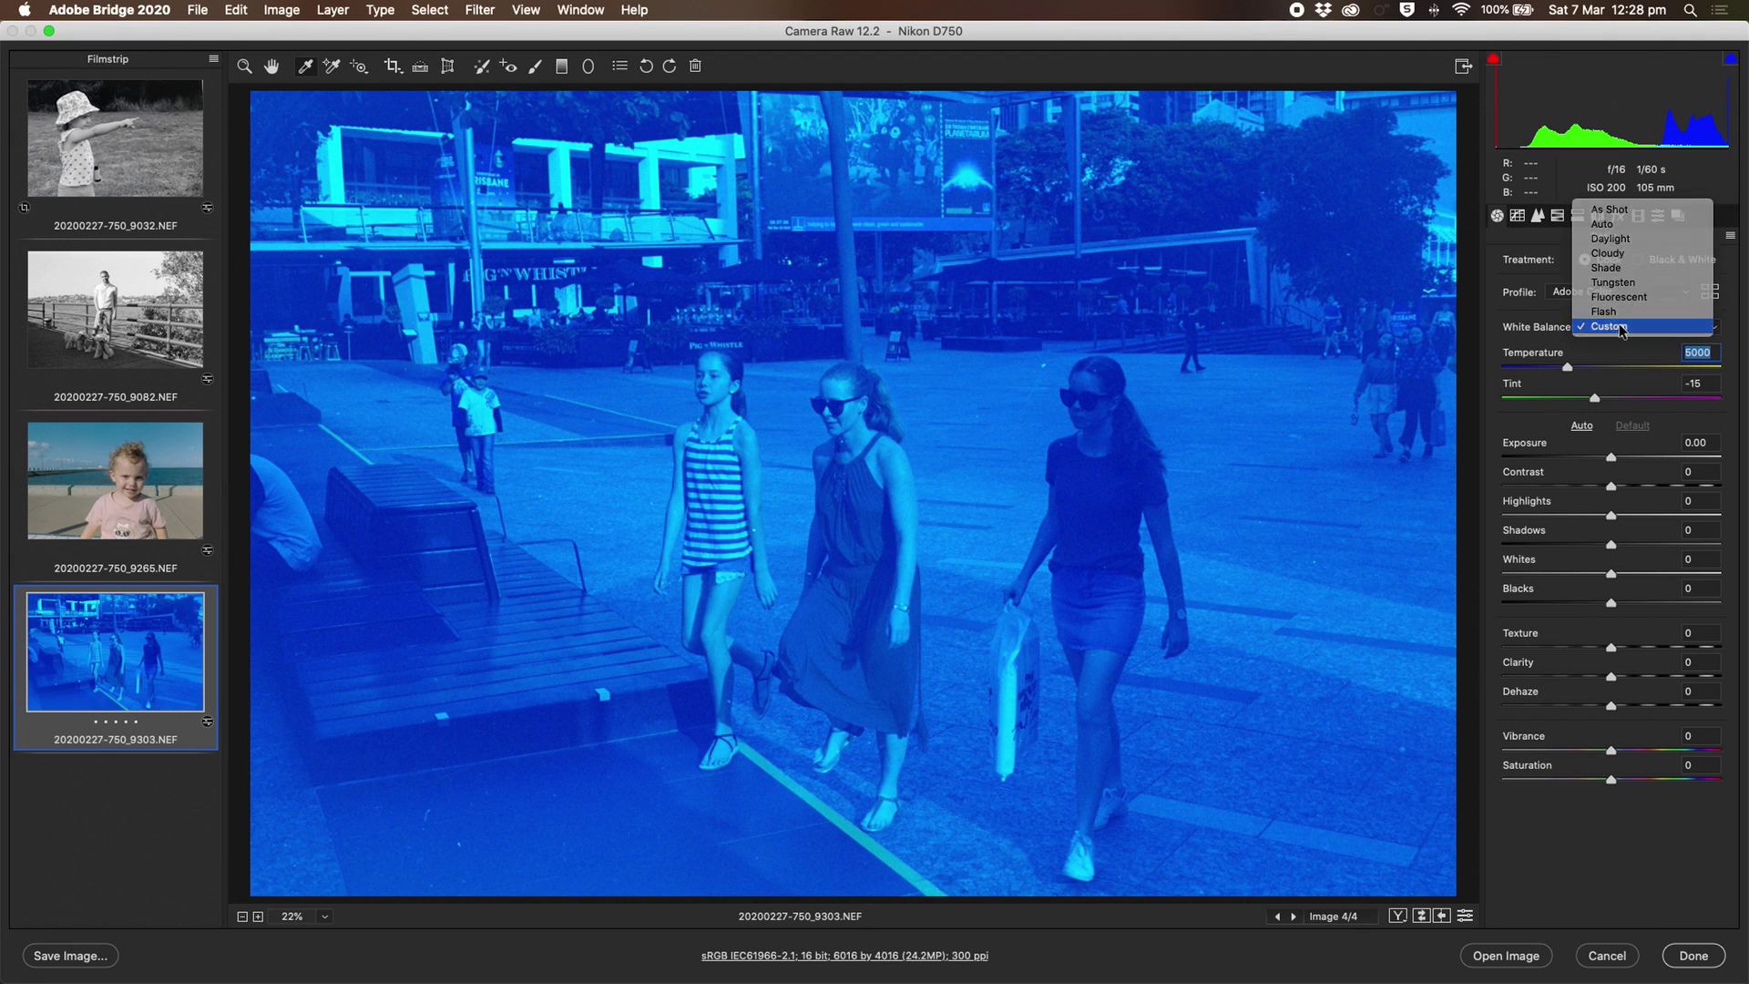
pyautogui.click(1619, 326)
pyautogui.click(1518, 216)
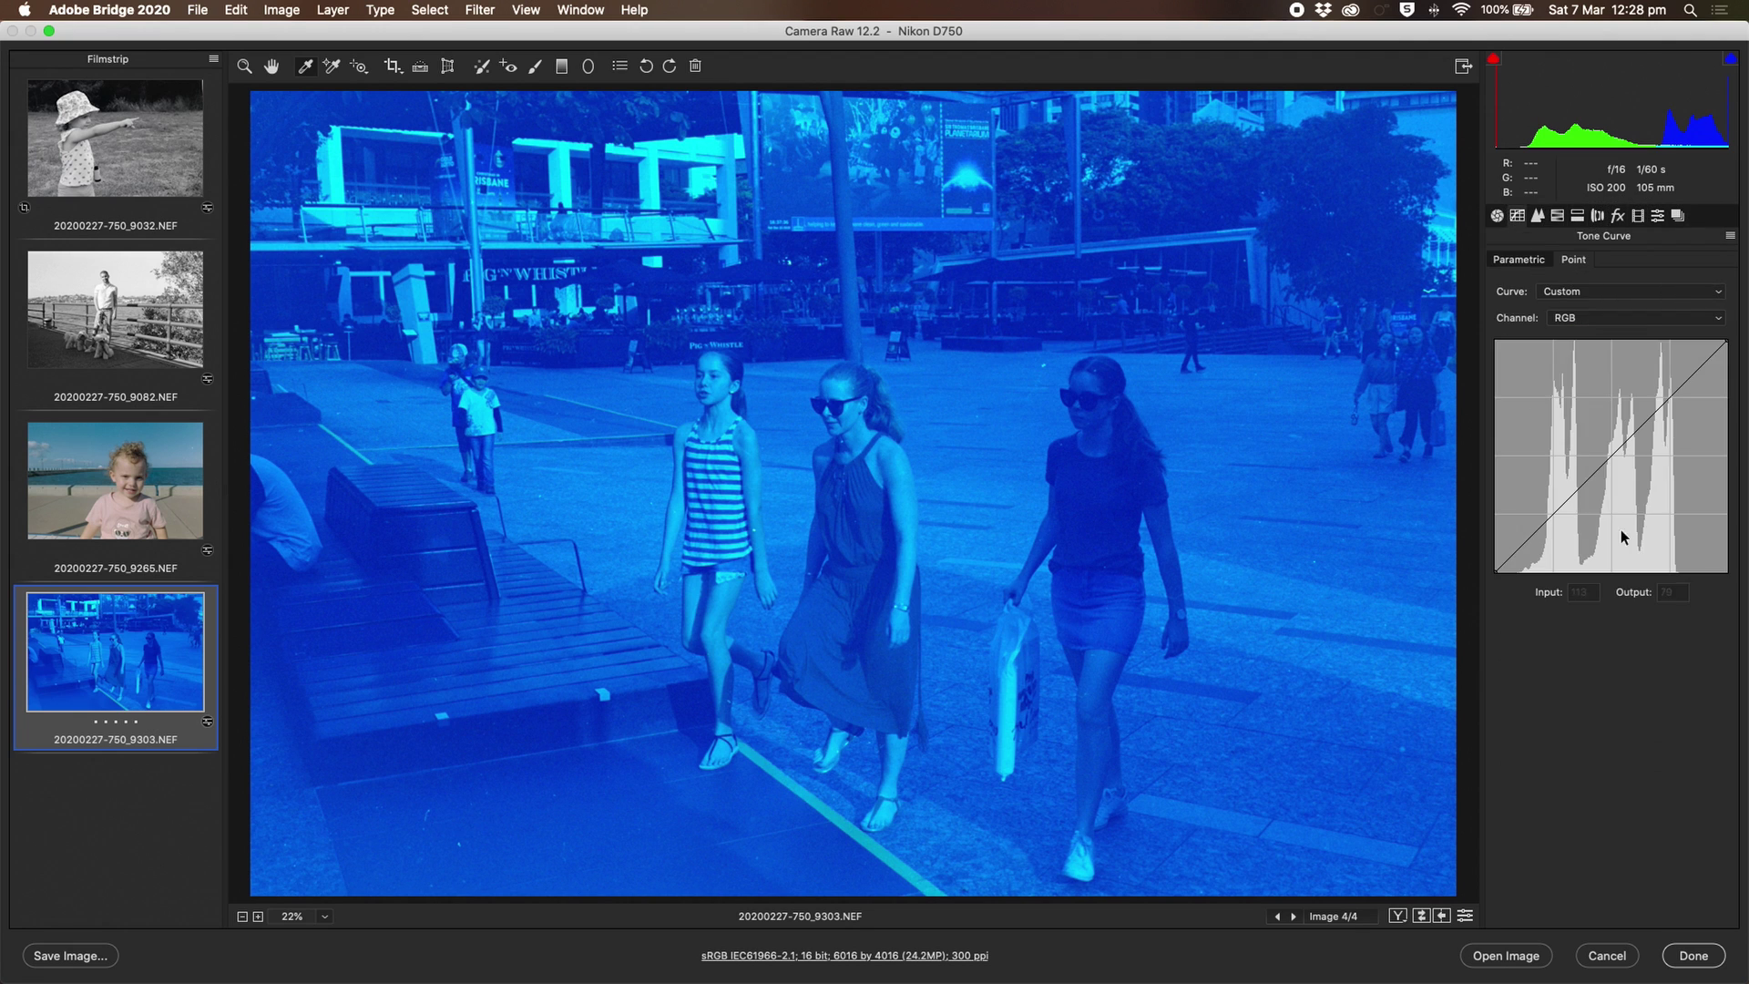
pyautogui.click(1626, 318)
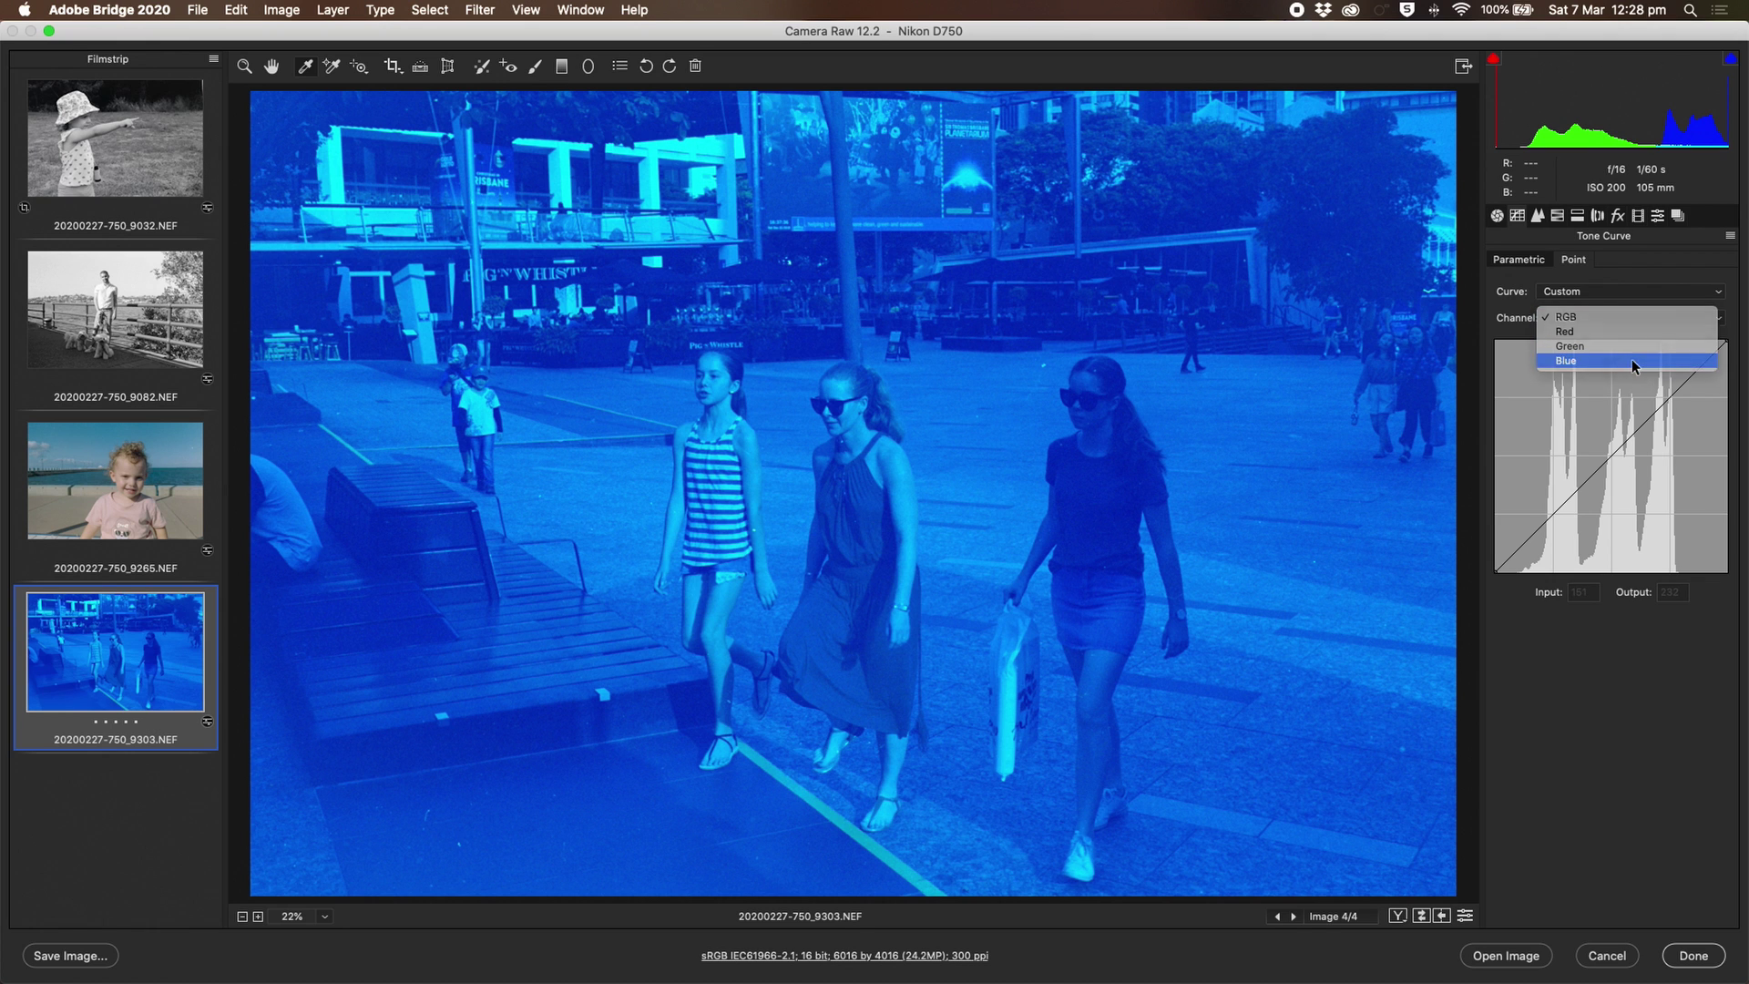
pyautogui.click(1632, 363)
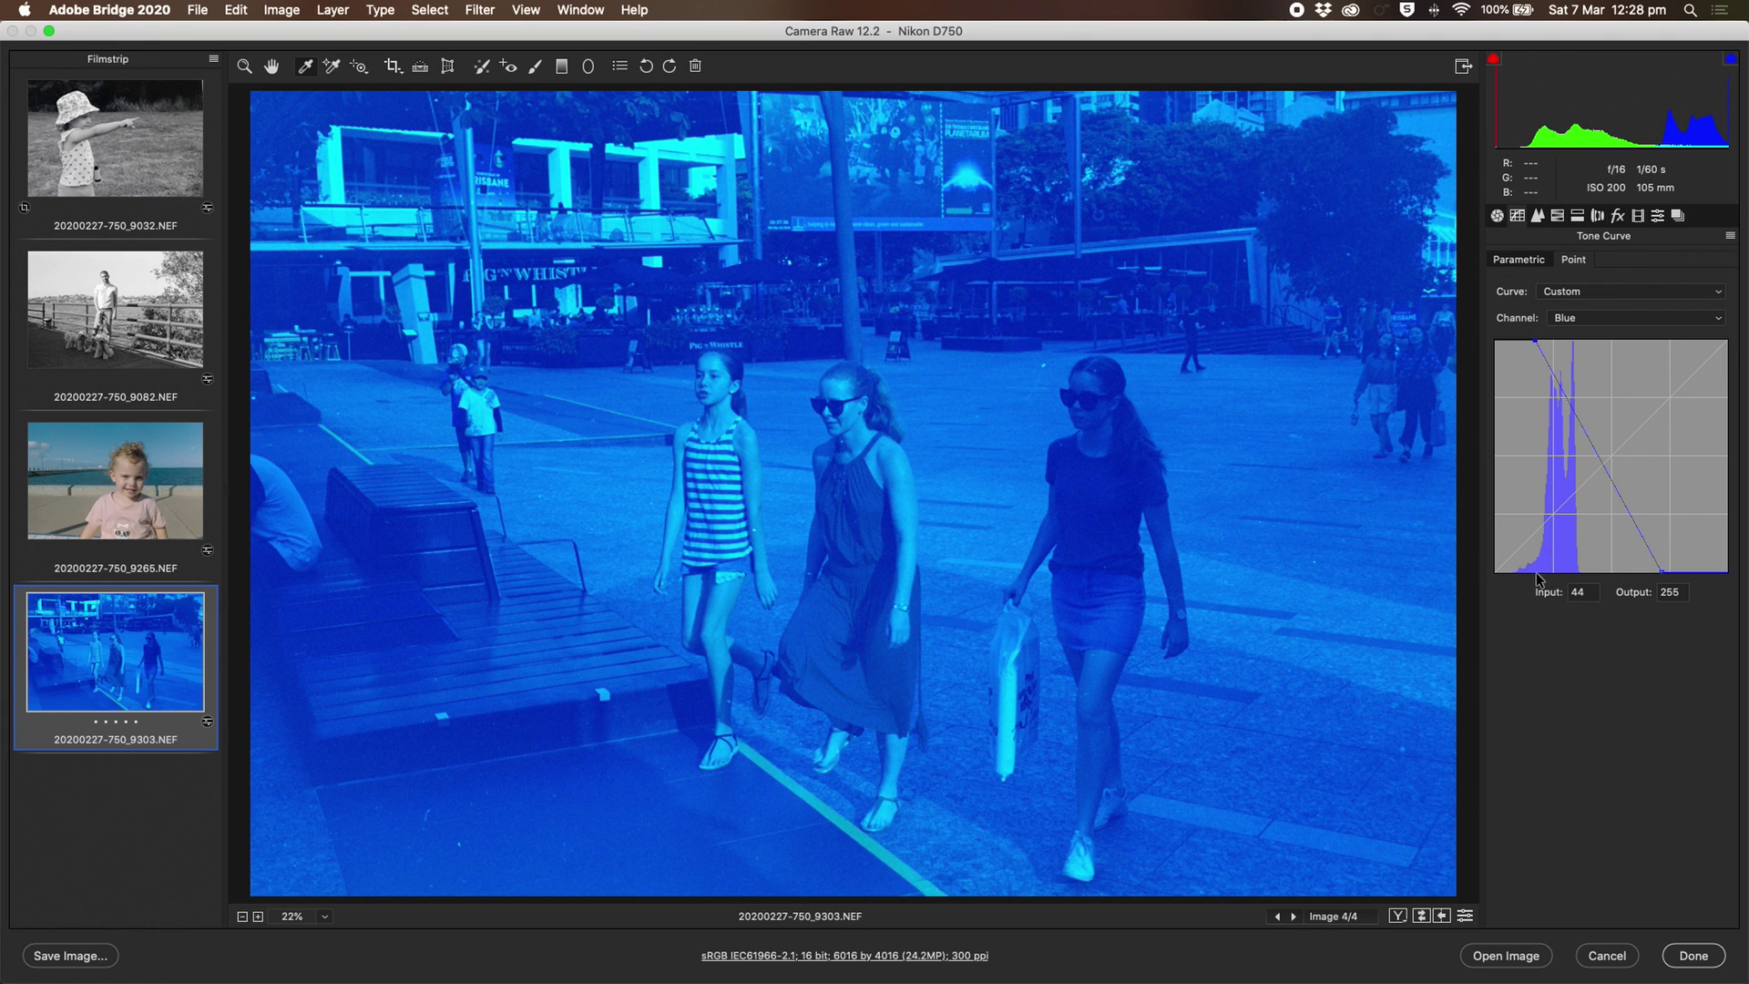
pyautogui.moveTo(1660, 578); pyautogui.dragTo(1582, 592)
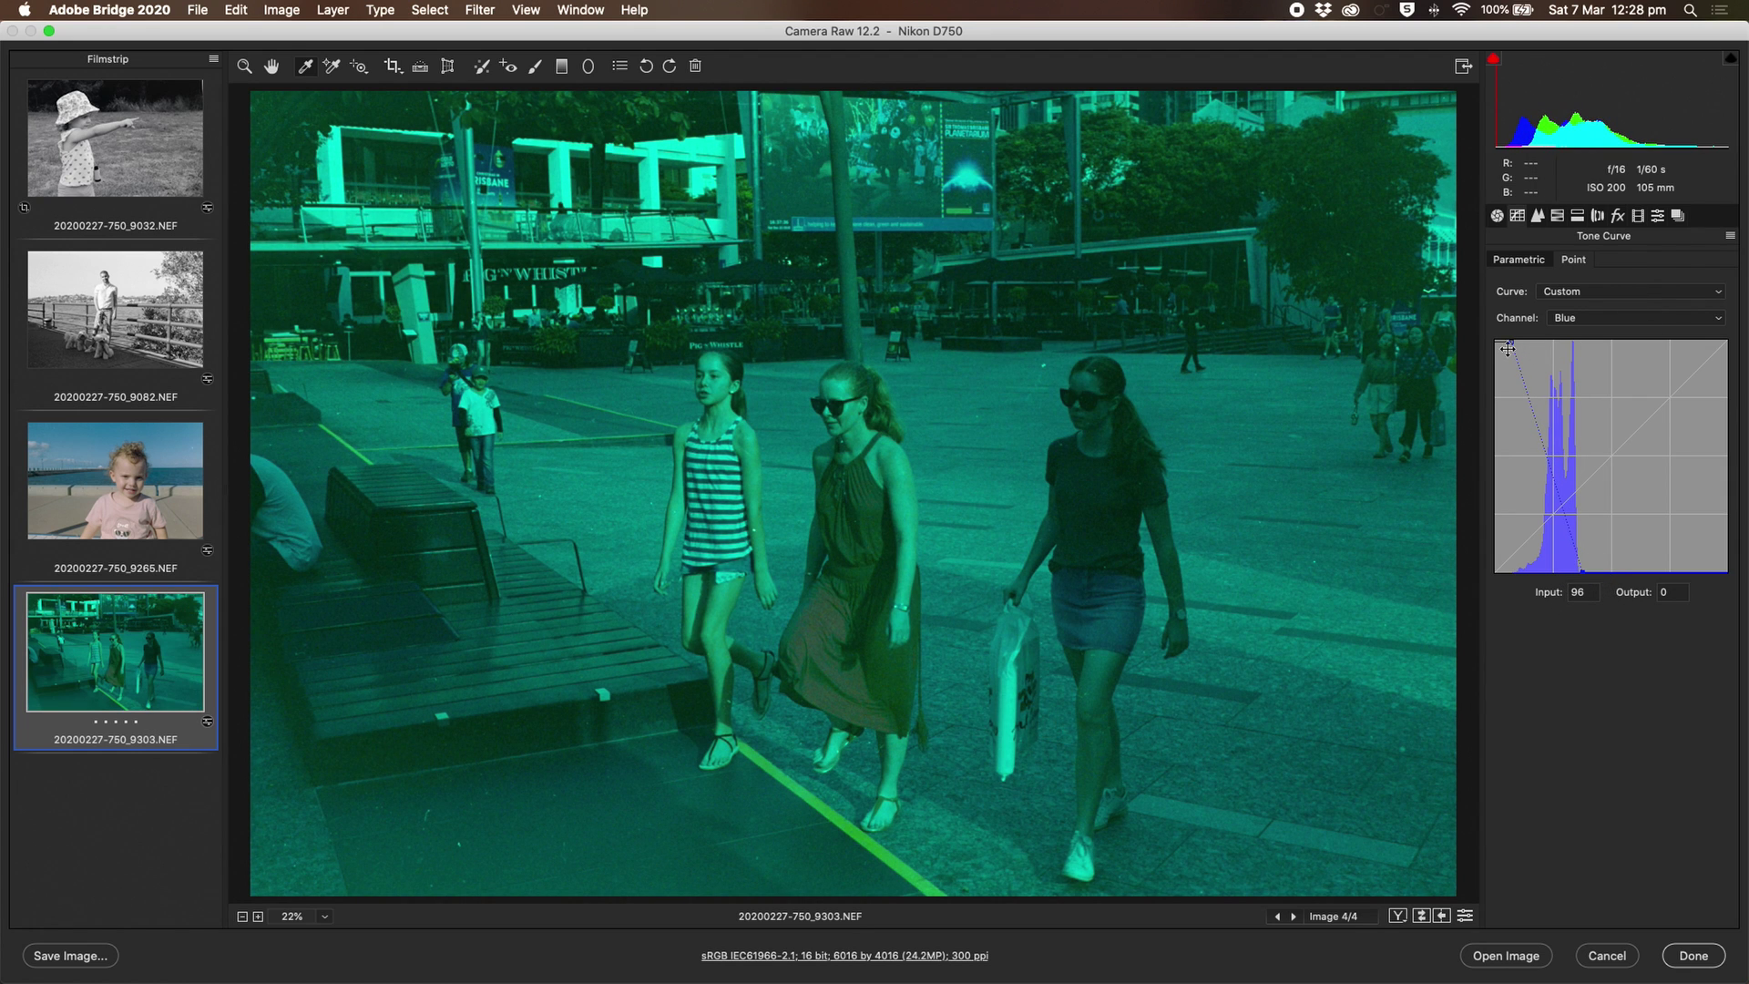
pyautogui.moveTo(1513, 345); pyautogui.dragTo(1513, 336)
pyautogui.scroll(2, 1633, 314)
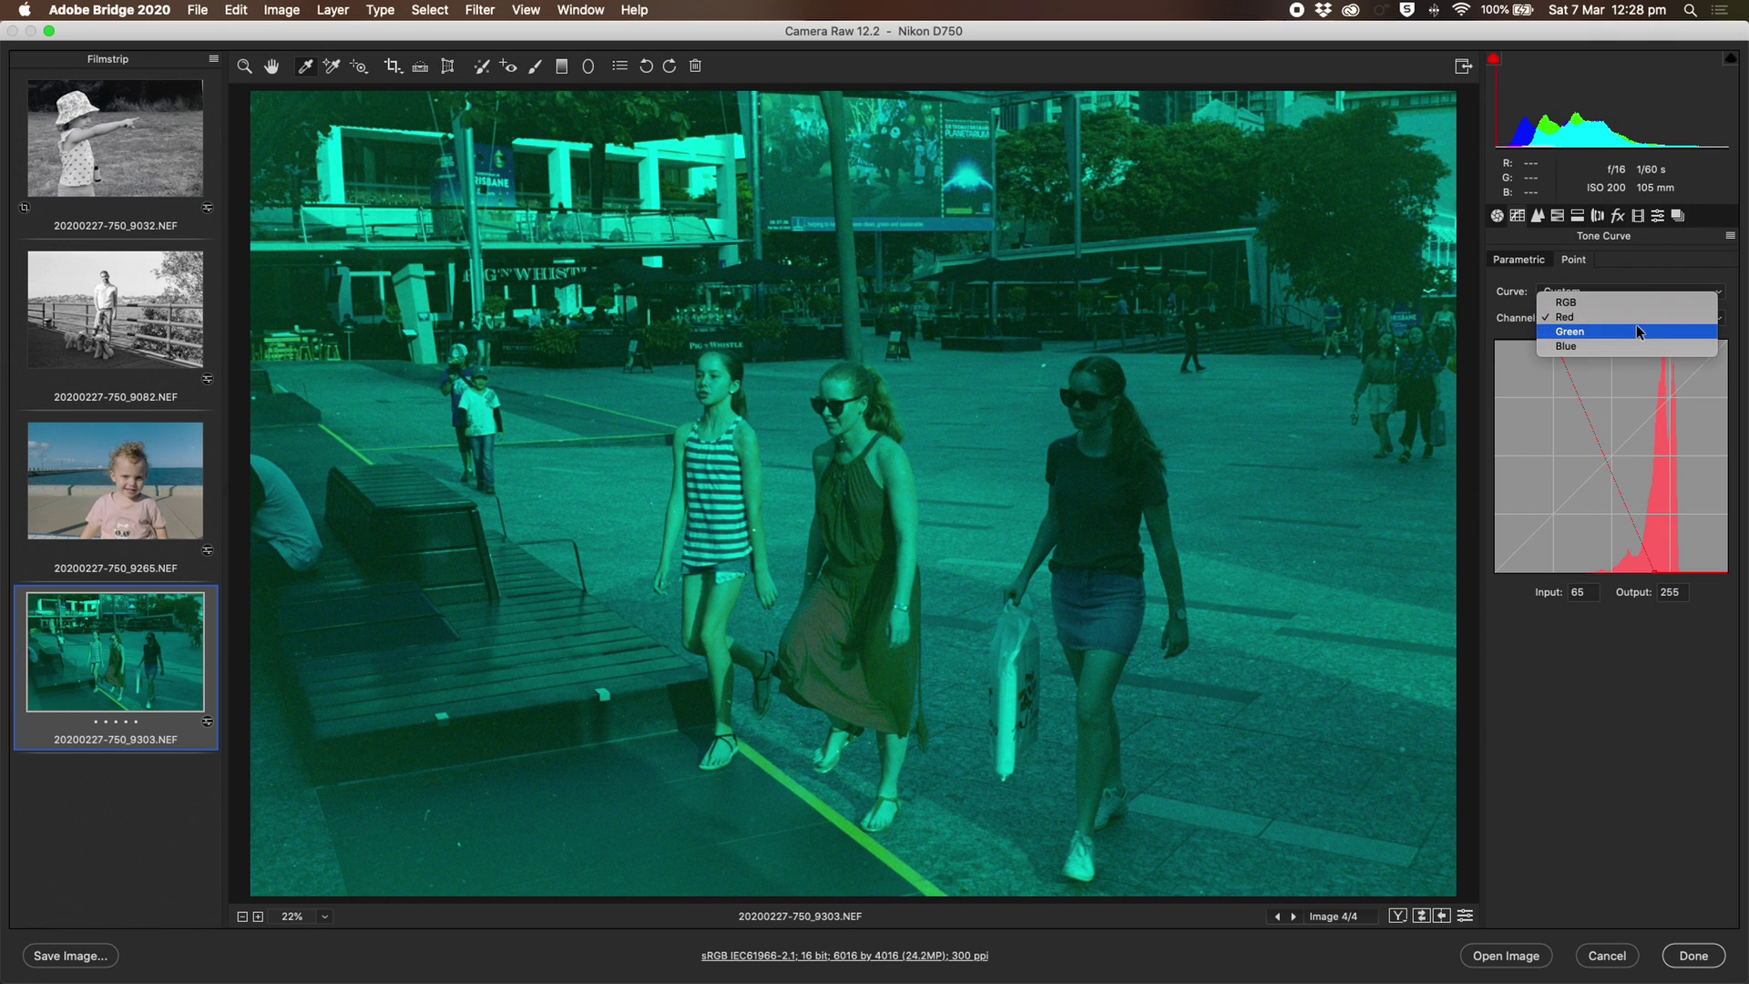
pyautogui.click(1637, 331)
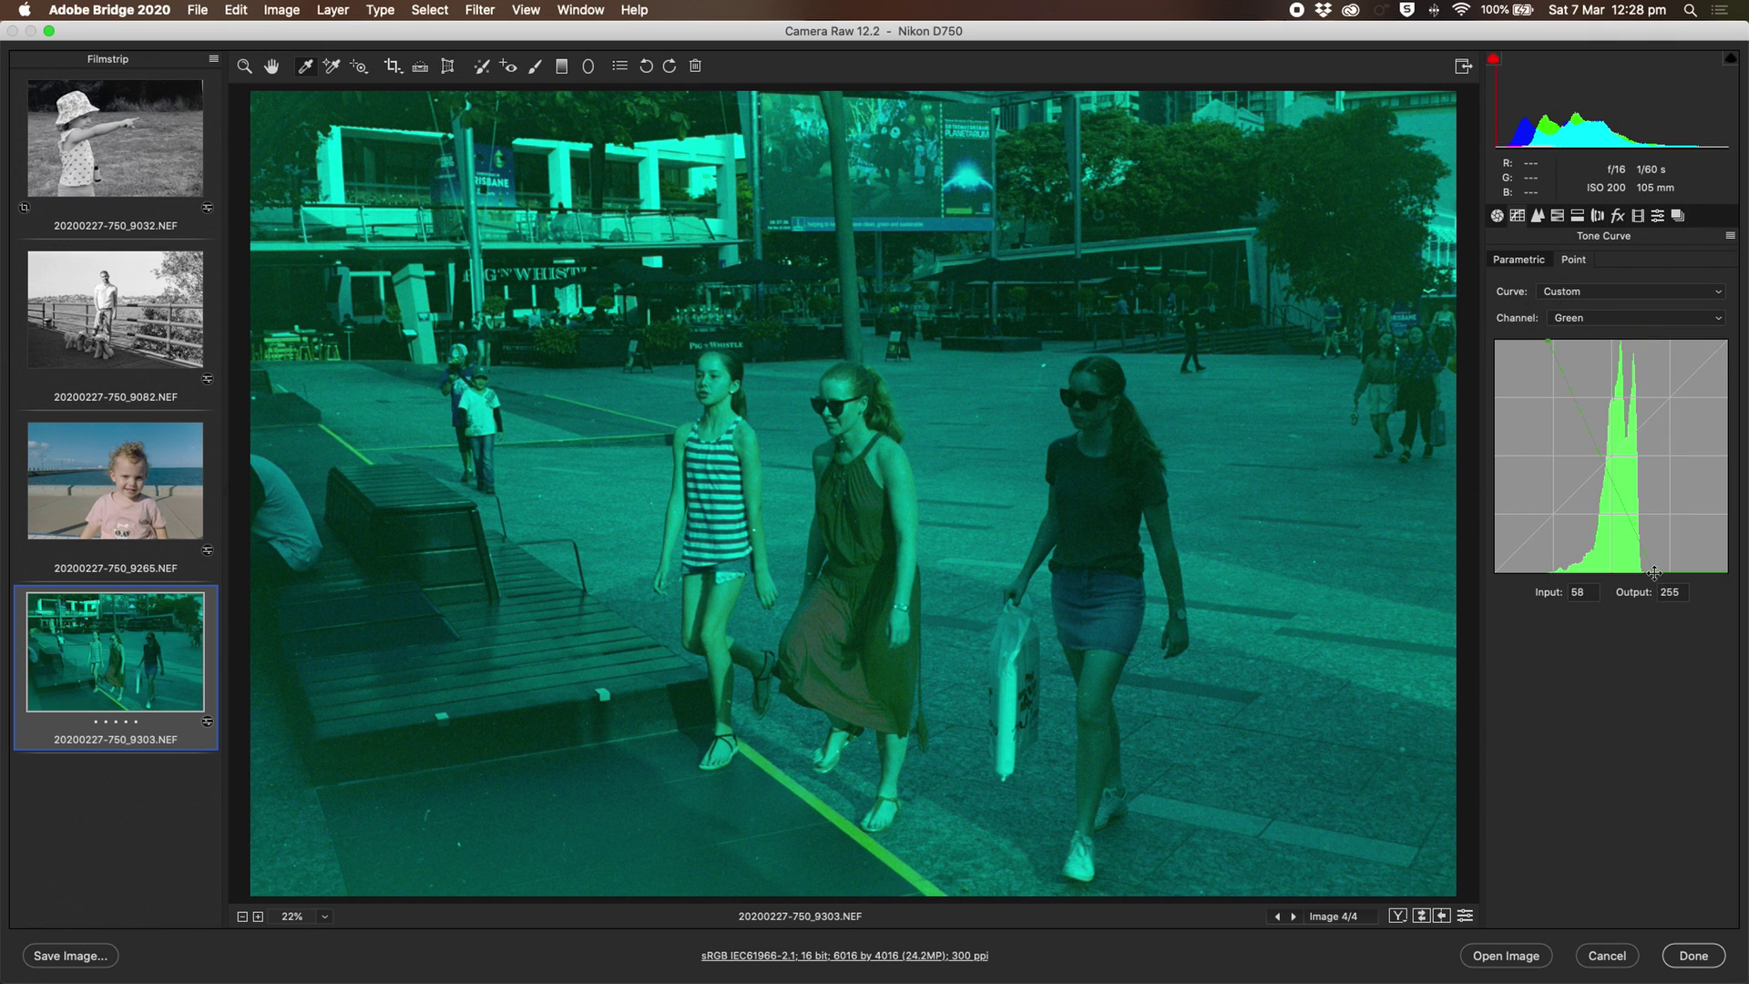
pyautogui.moveTo(1655, 574); pyautogui.dragTo(1647, 572)
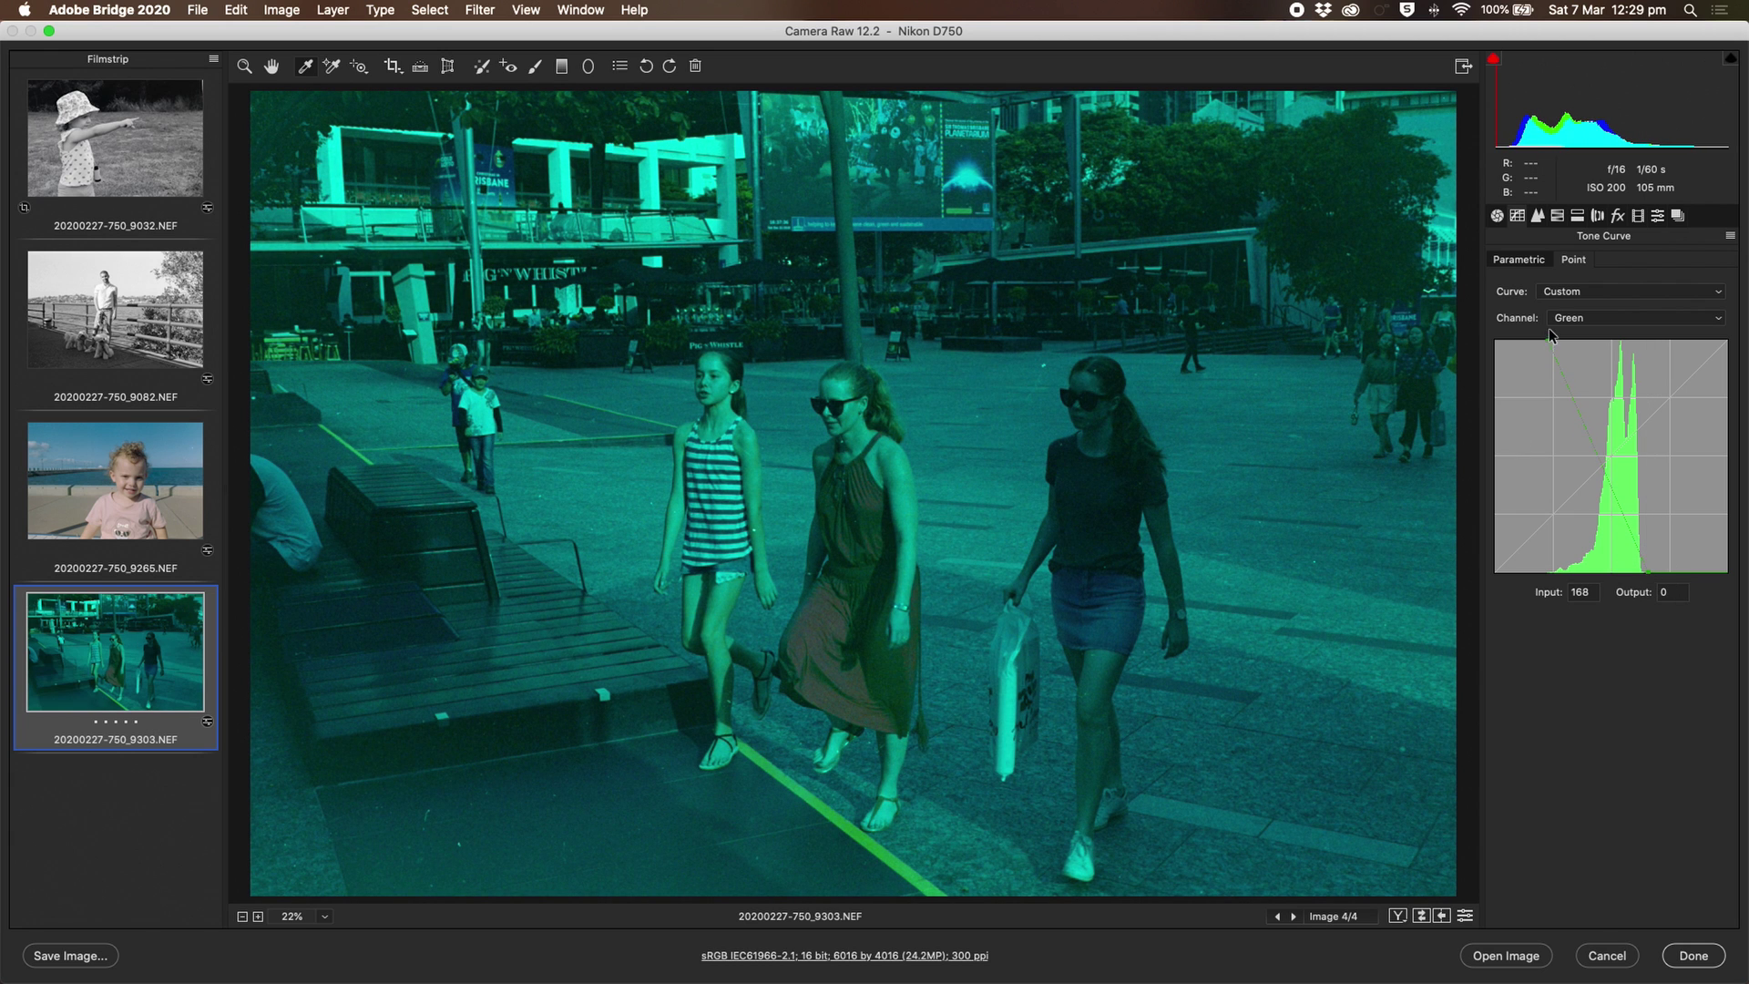
pyautogui.moveTo(1549, 334); pyautogui.dragTo(1549, 339)
pyautogui.click(1587, 318)
pyautogui.click(1589, 304)
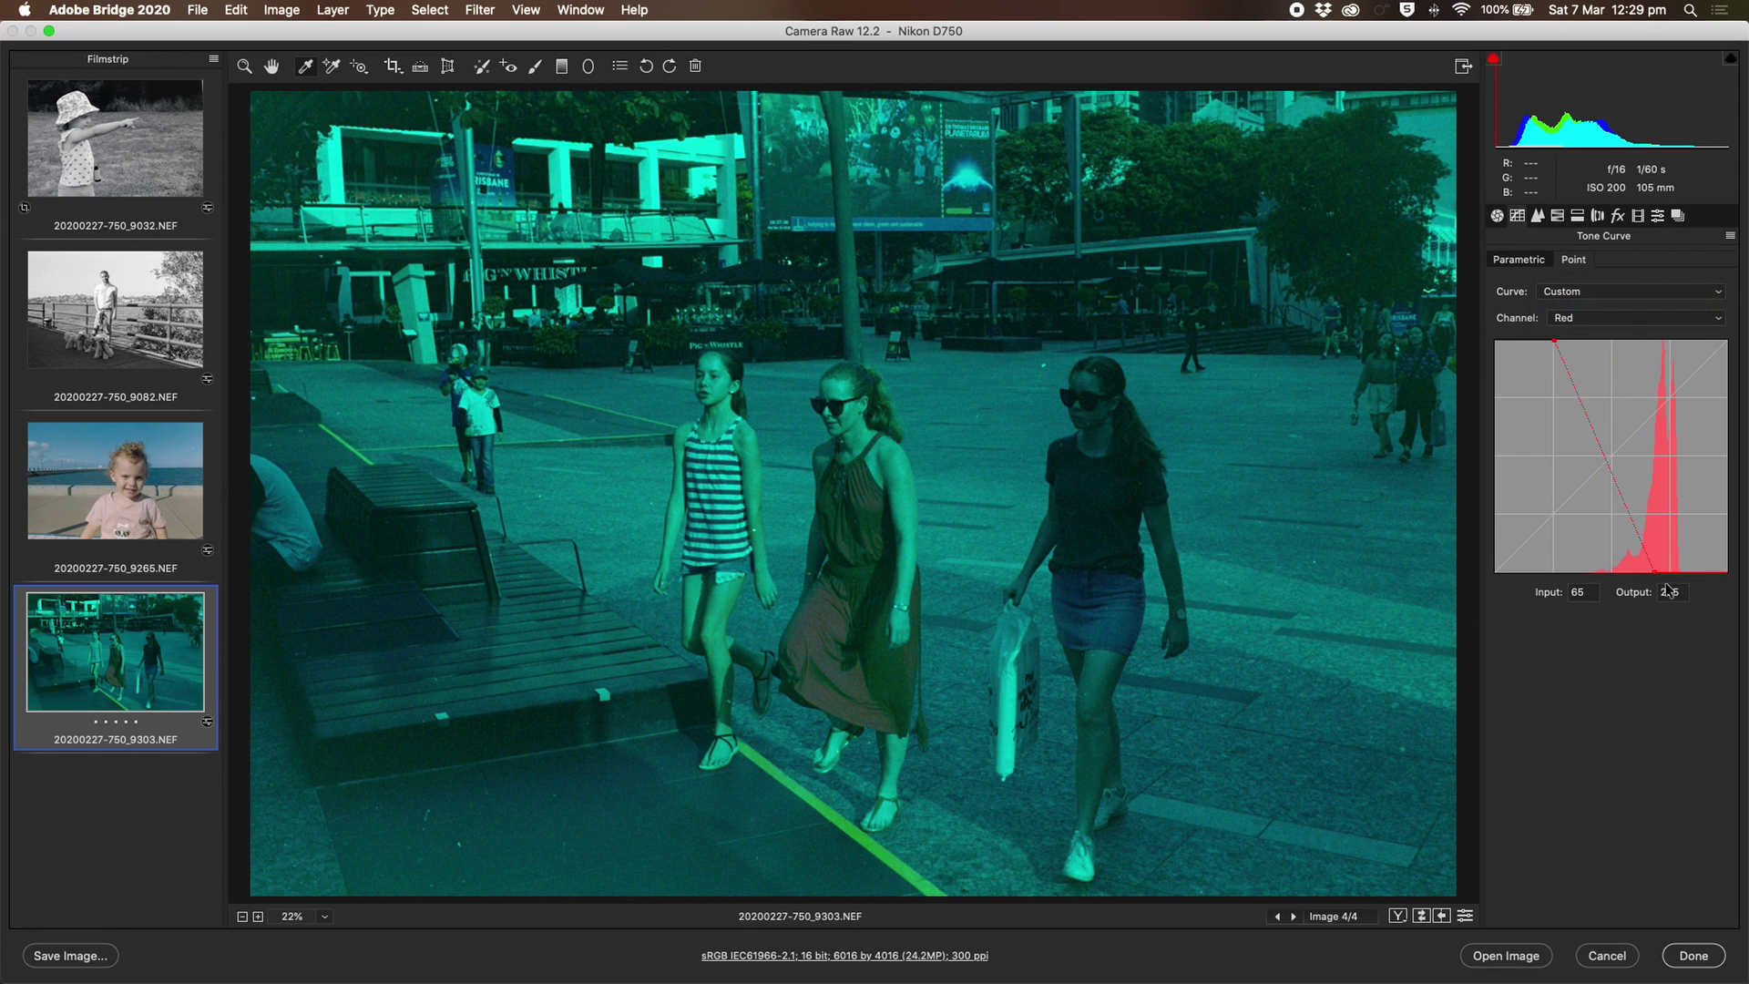
pyautogui.moveTo(1655, 575)
pyautogui.mouseDown()
pyautogui.moveTo(1719, 580)
pyautogui.moveTo(1680, 581)
pyautogui.mouseUp()
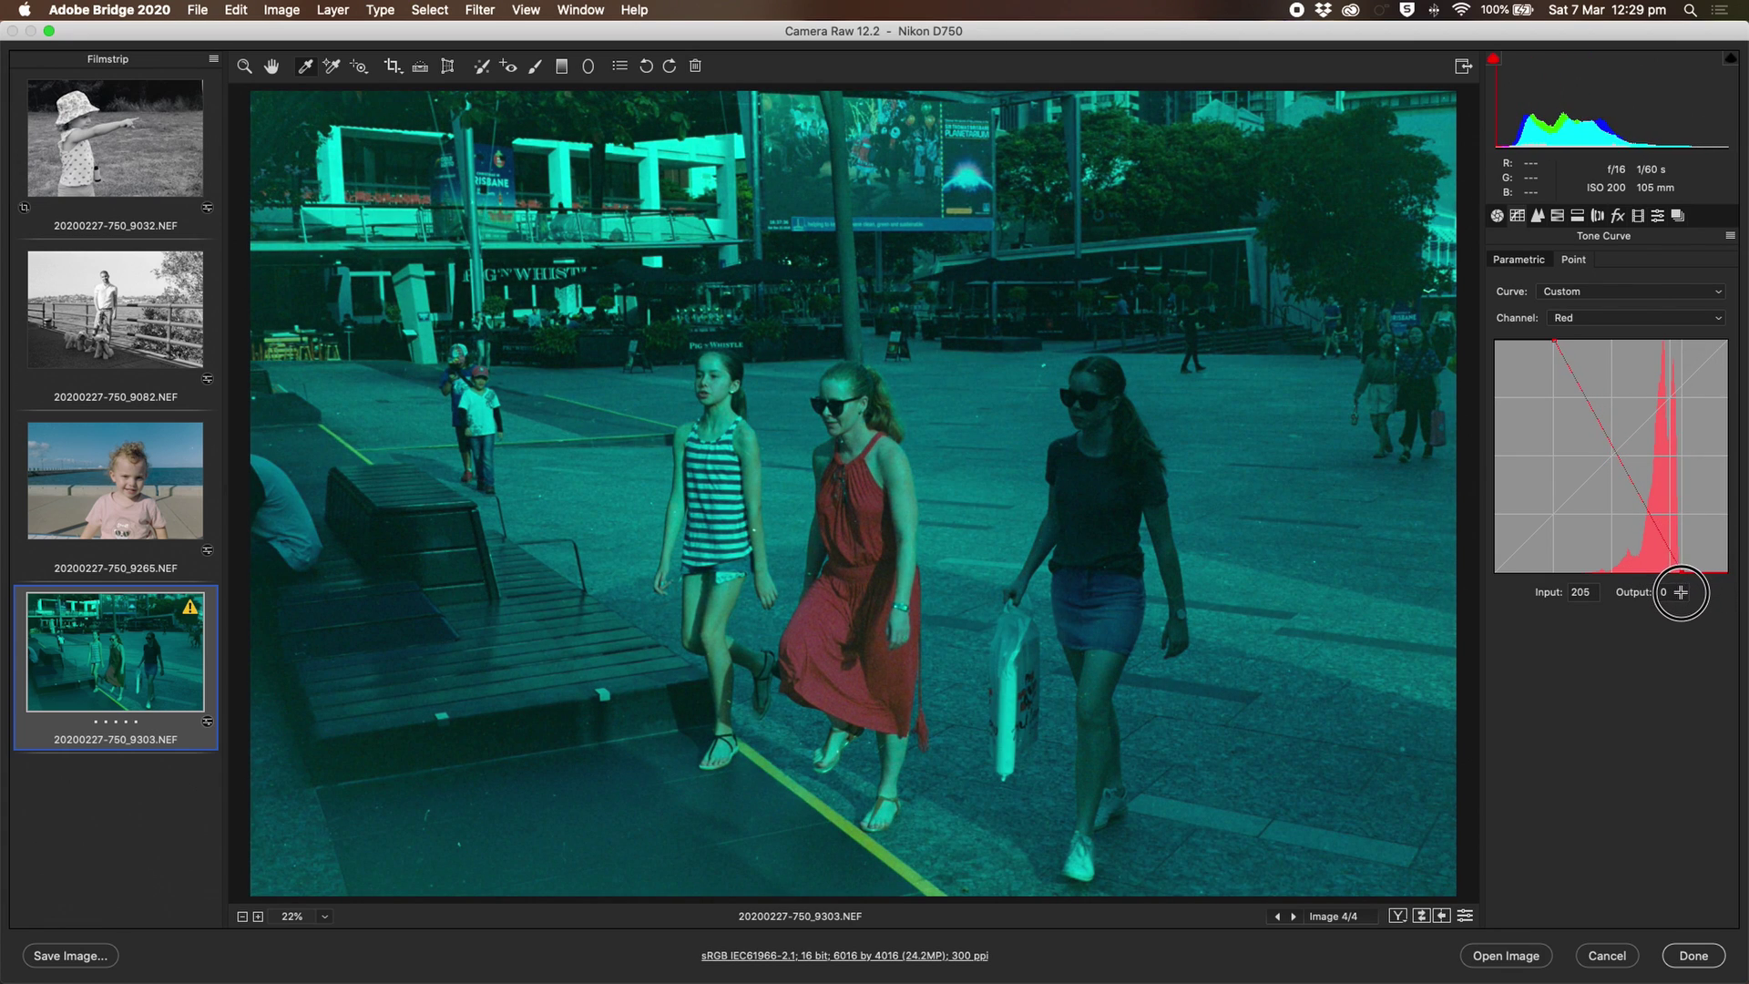
pyautogui.moveTo(1553, 340); pyautogui.dragTo(1580, 320)
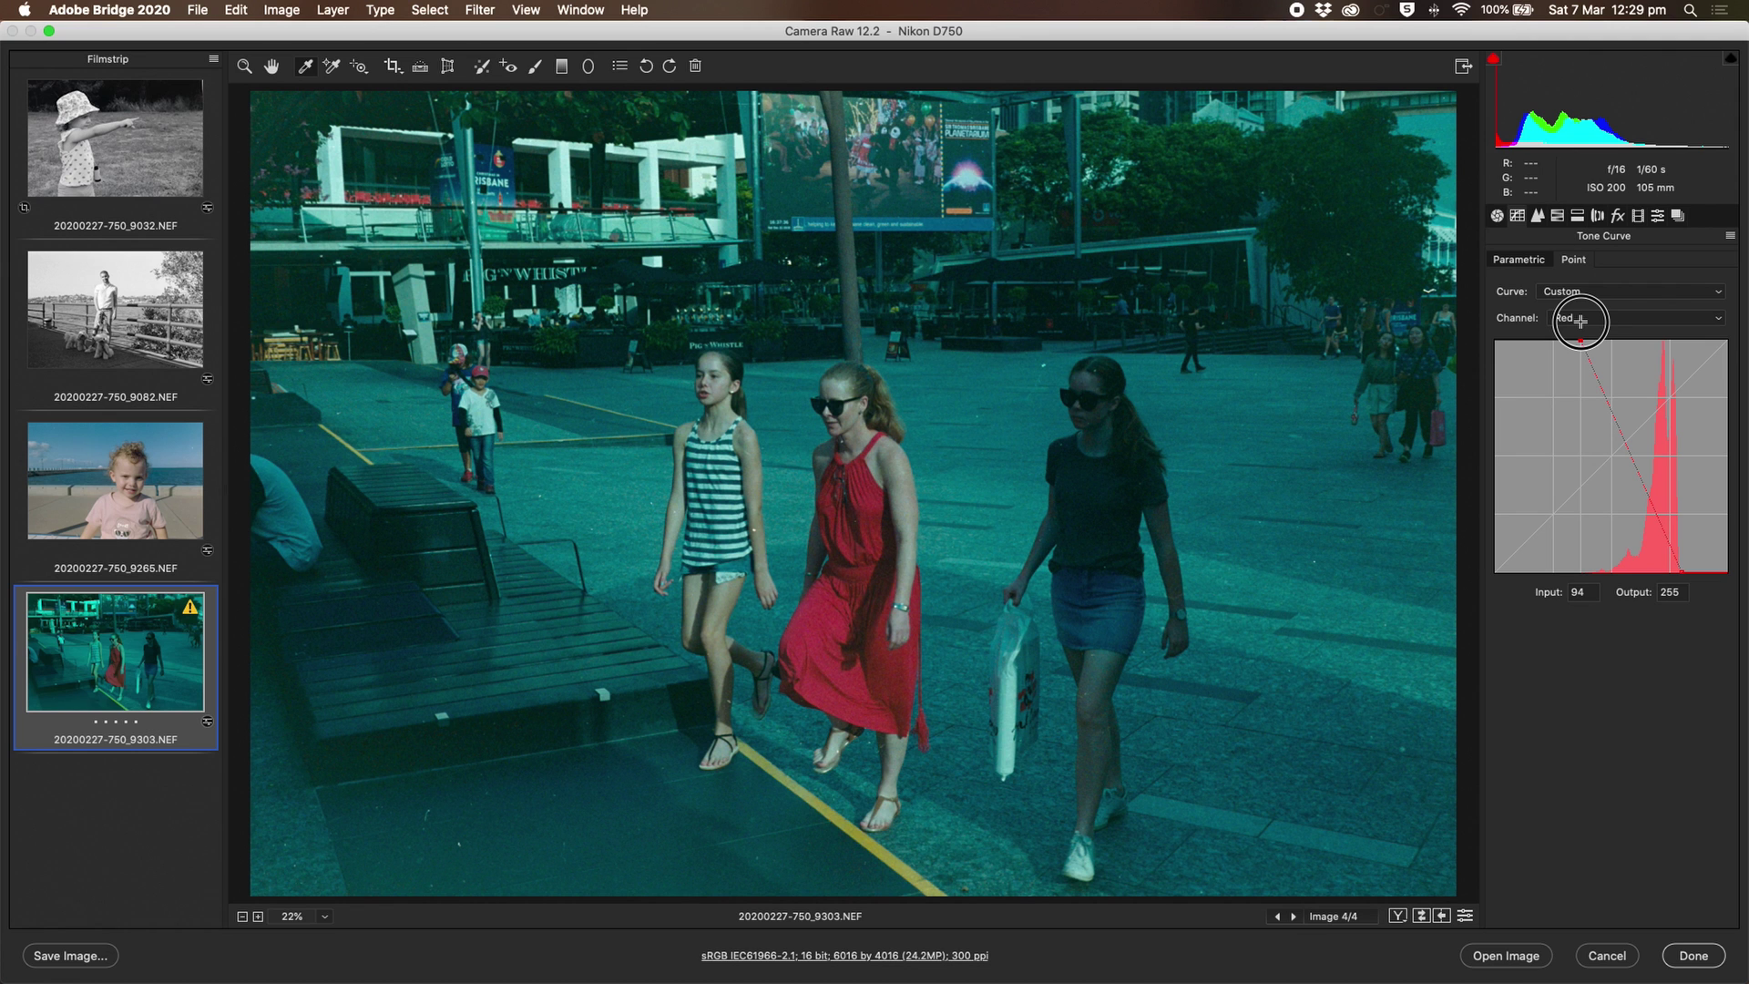
pyautogui.moveTo(1581, 321)
pyautogui.mouseDown()
pyautogui.moveTo(1612, 312)
pyautogui.moveTo(1581, 313)
pyautogui.mouseUp()
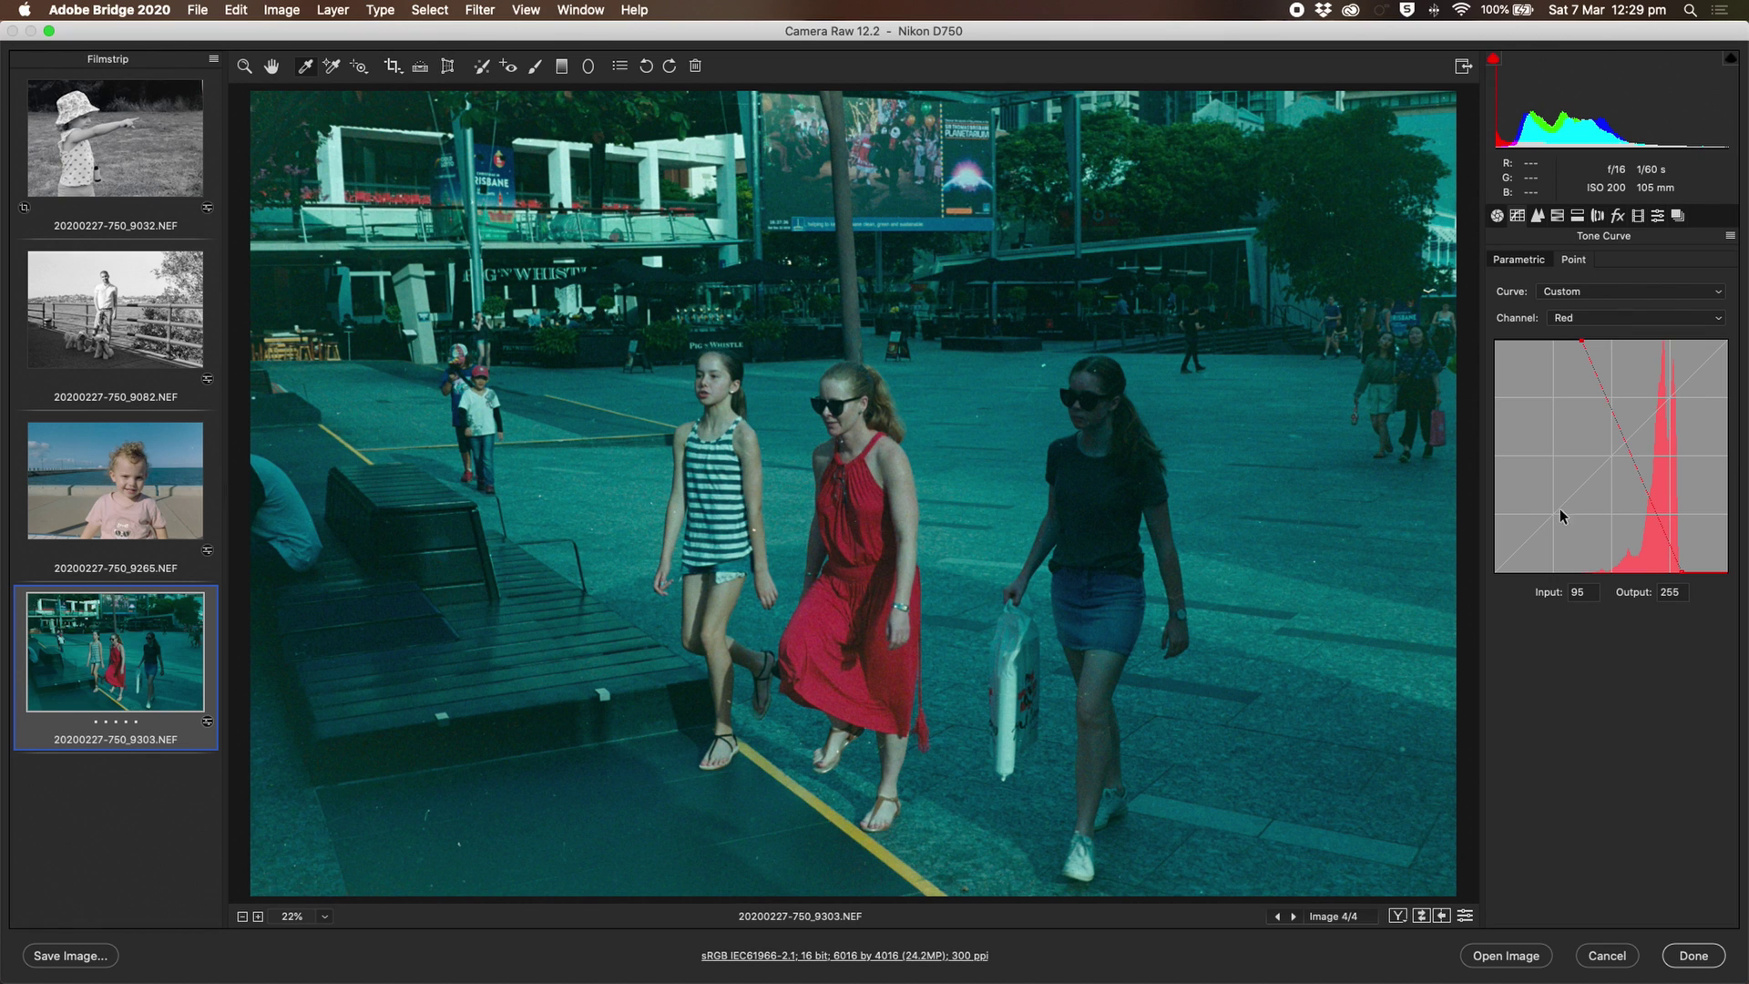
# - Lower the temperature to 2000 and refit the Red channel curve, mapping input 65 to output 255 and input 176 to output 0
pyautogui.click(1497, 217)
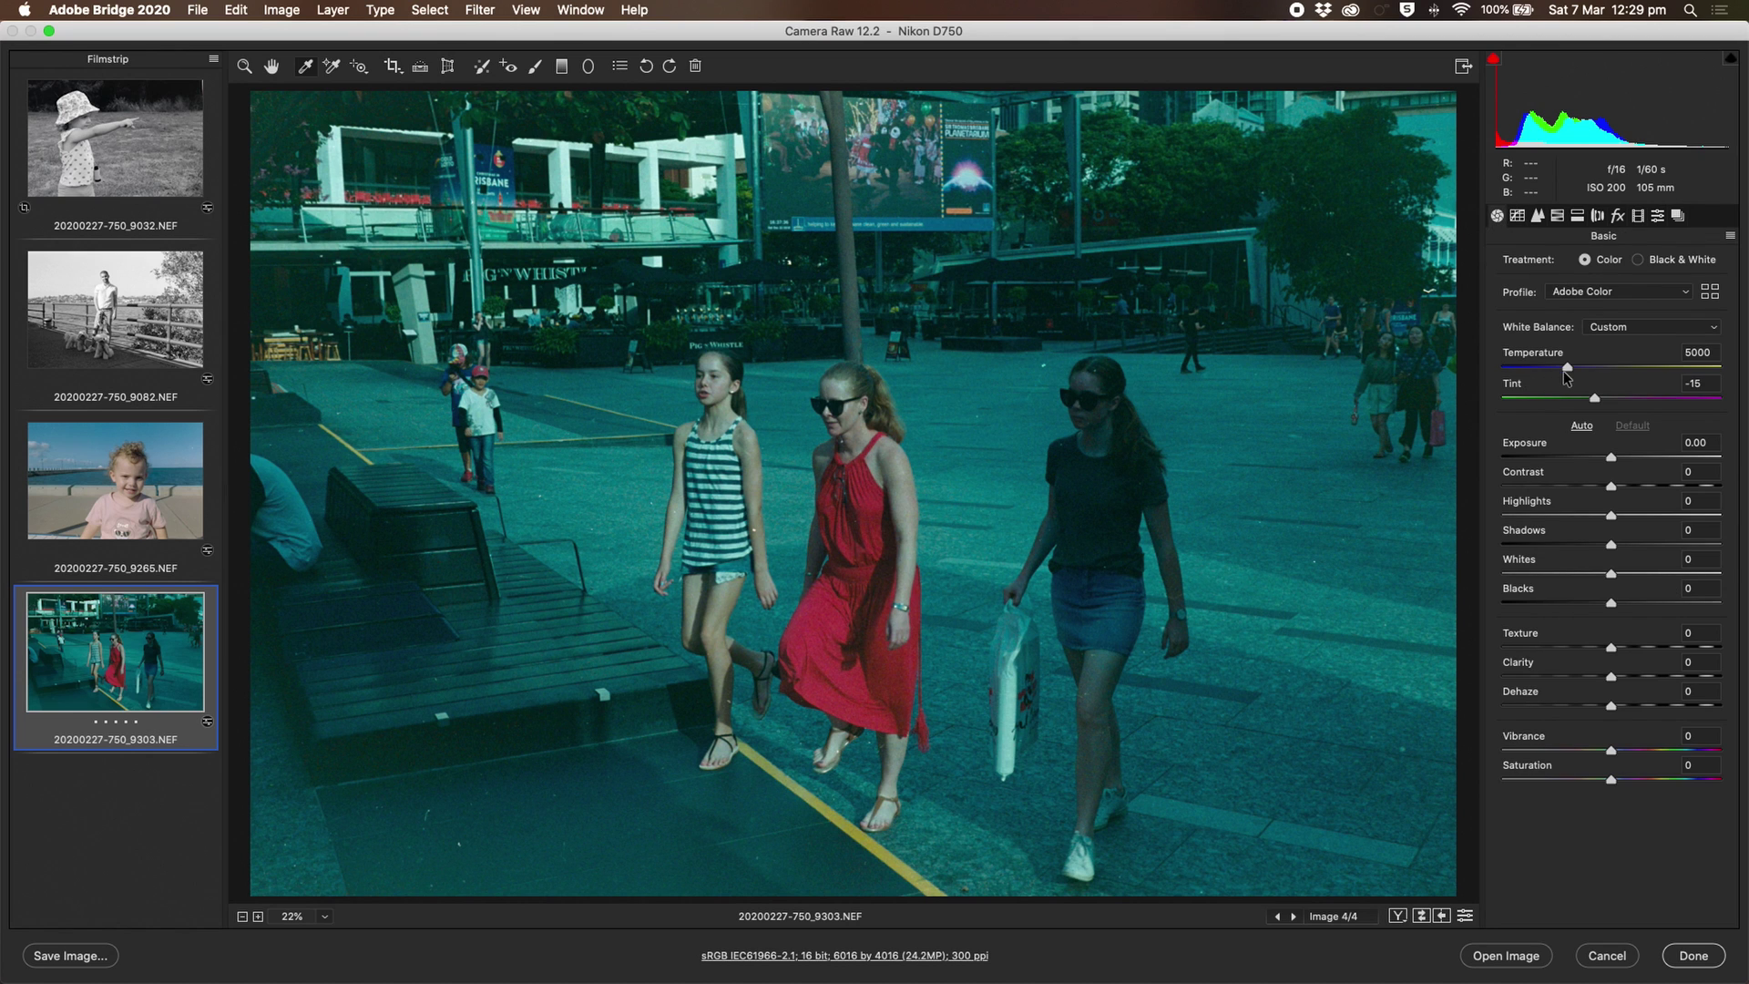
pyautogui.moveTo(1568, 372); pyautogui.dragTo(1500, 383)
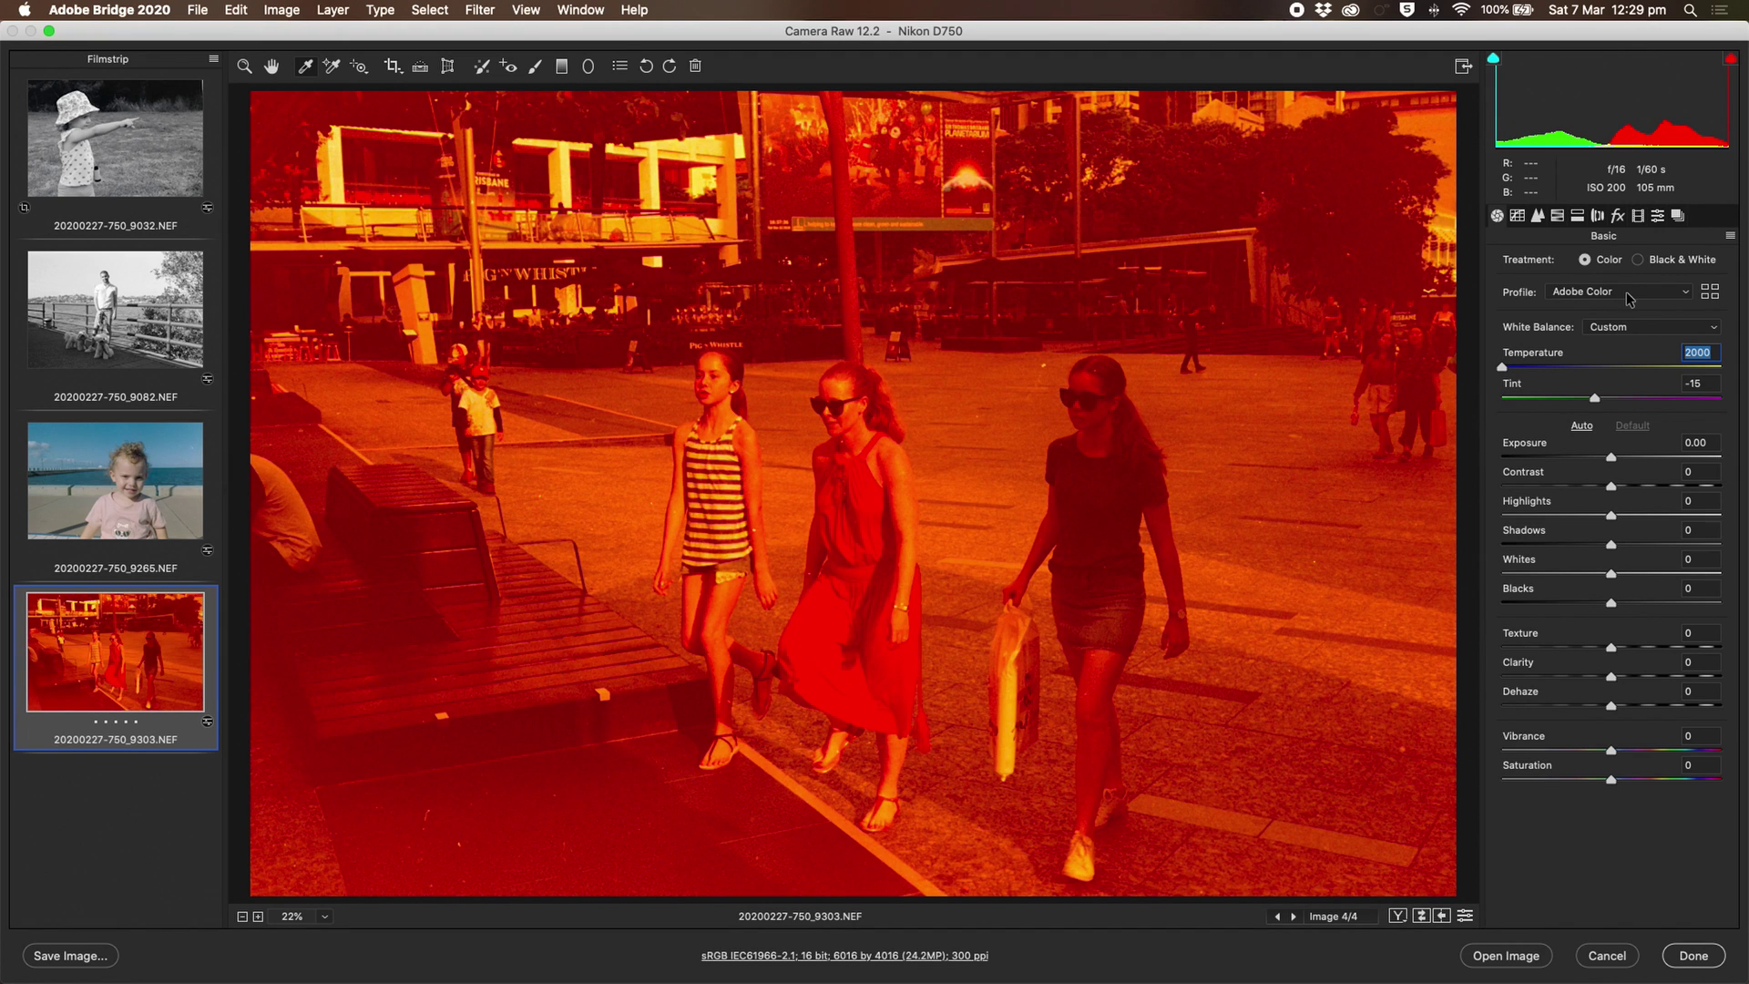
pyautogui.click(1536, 217)
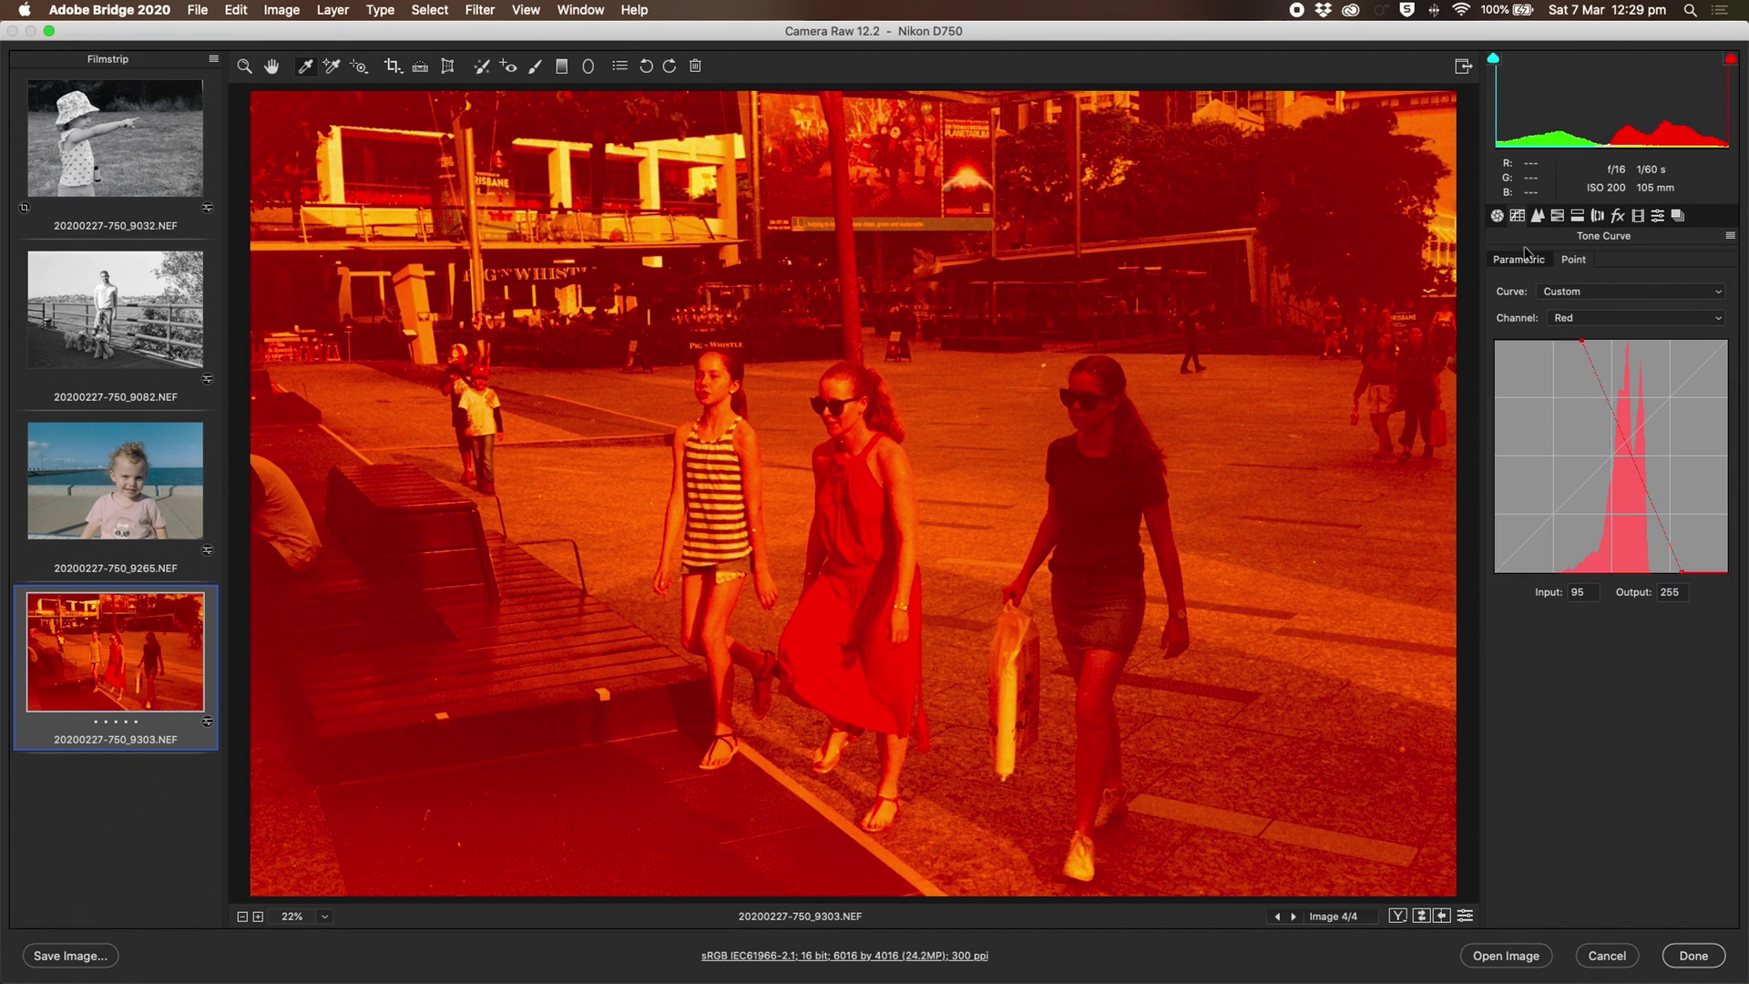
pyautogui.moveTo(1584, 341); pyautogui.dragTo(1555, 339)
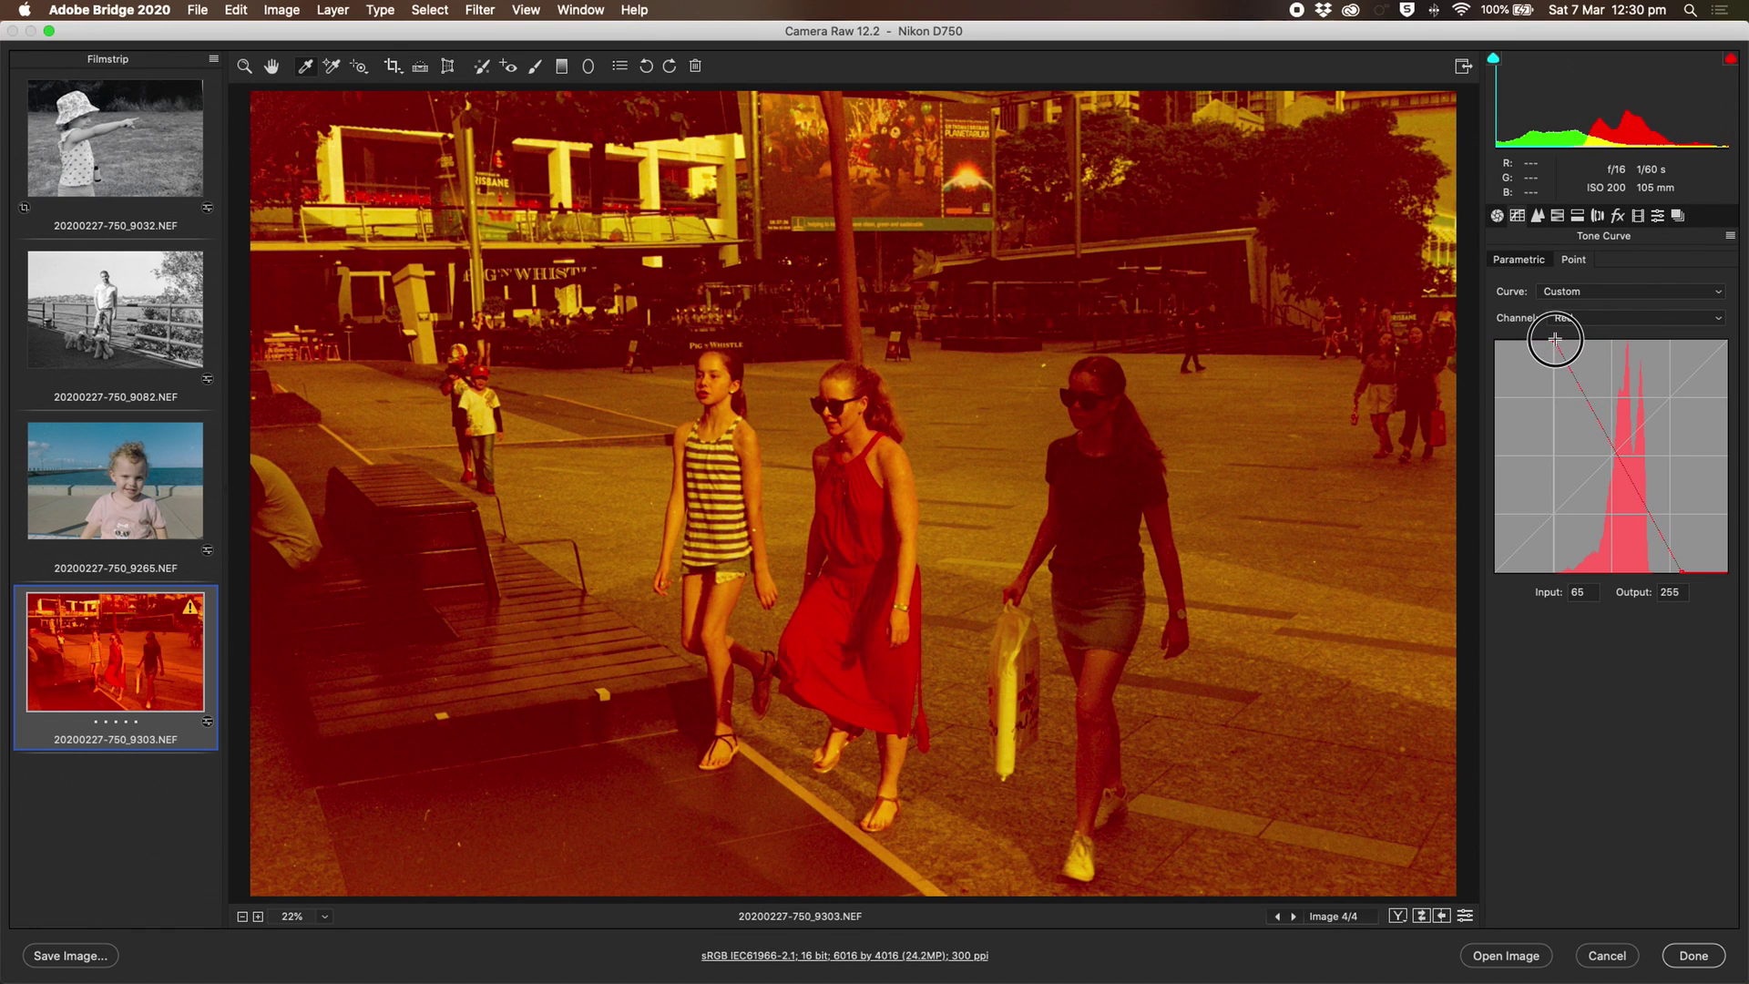
pyautogui.moveTo(1683, 572); pyautogui.dragTo(1656, 572)
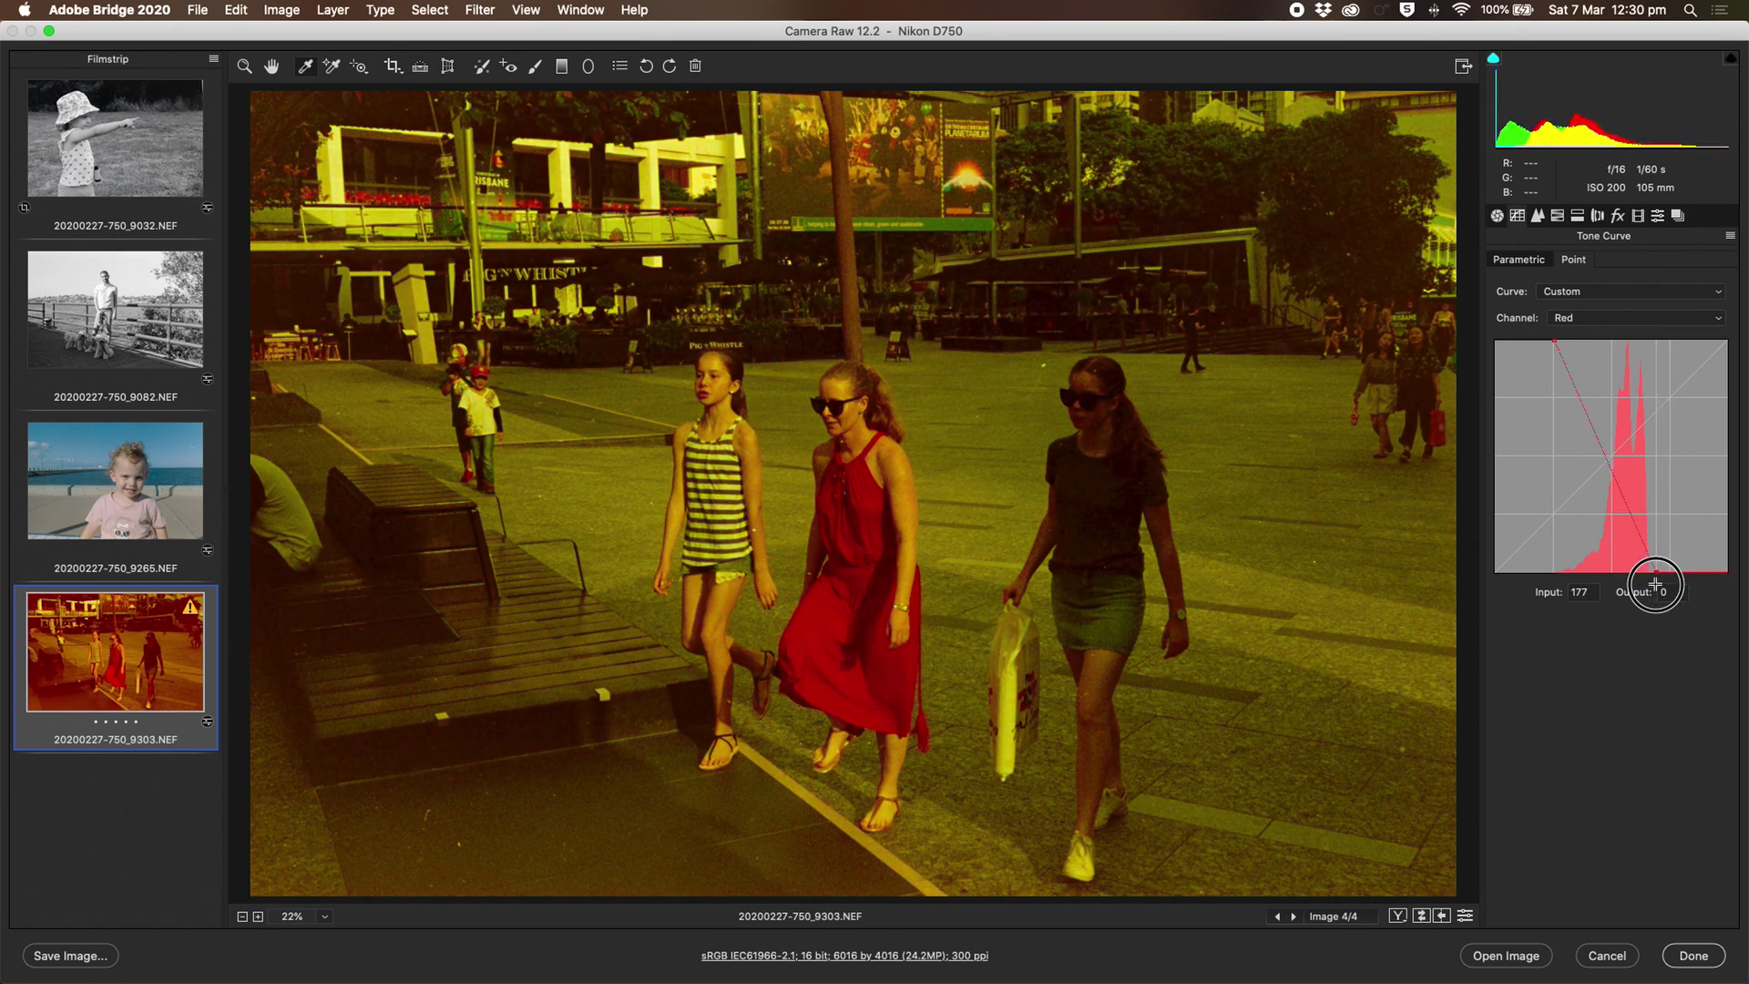
# - Fine-tune the Green channel curve to its histogram, moving the output 0 end point slightly outwards and nudging the output 255 end point
pyautogui.click(1614, 319)
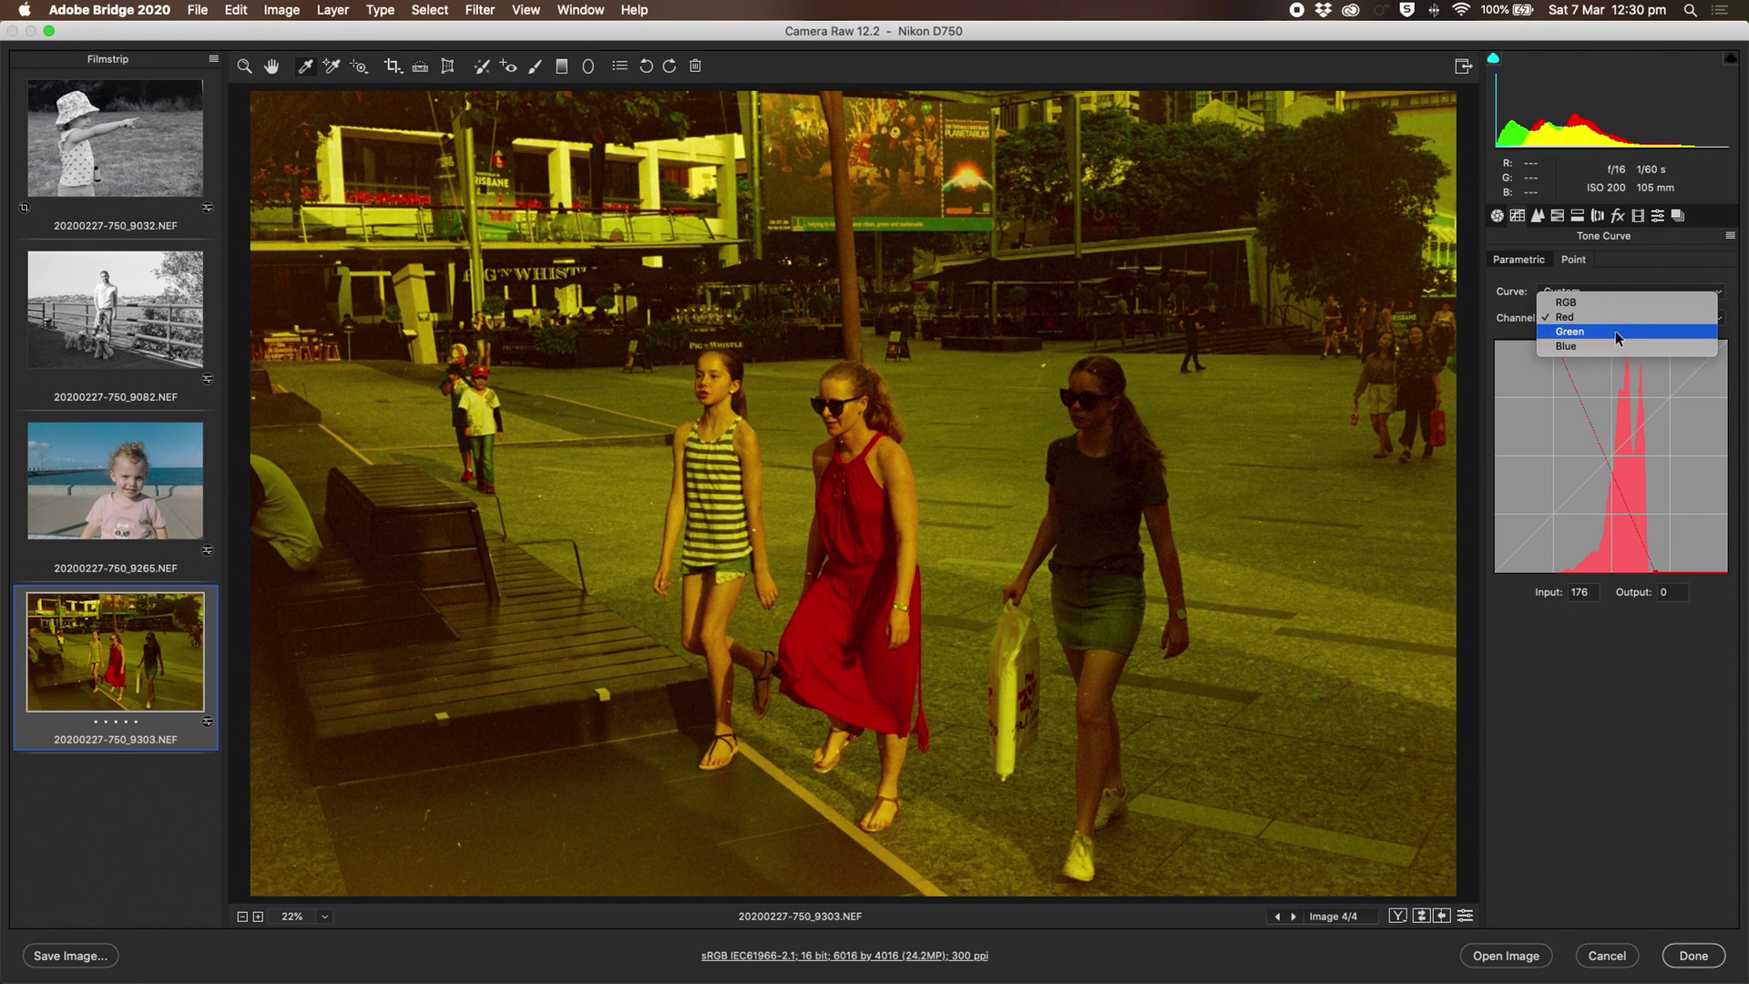
pyautogui.click(1614, 334)
pyautogui.moveTo(1649, 572); pyautogui.dragTo(1652, 574)
pyautogui.moveTo(1549, 341); pyautogui.dragTo(1547, 338)
# - Refit the Blue channel curve to its histogram, mapping input of about 184 to output 0 and moving the output 255 end point inwards
pyautogui.click(1585, 318)
pyautogui.click(1585, 334)
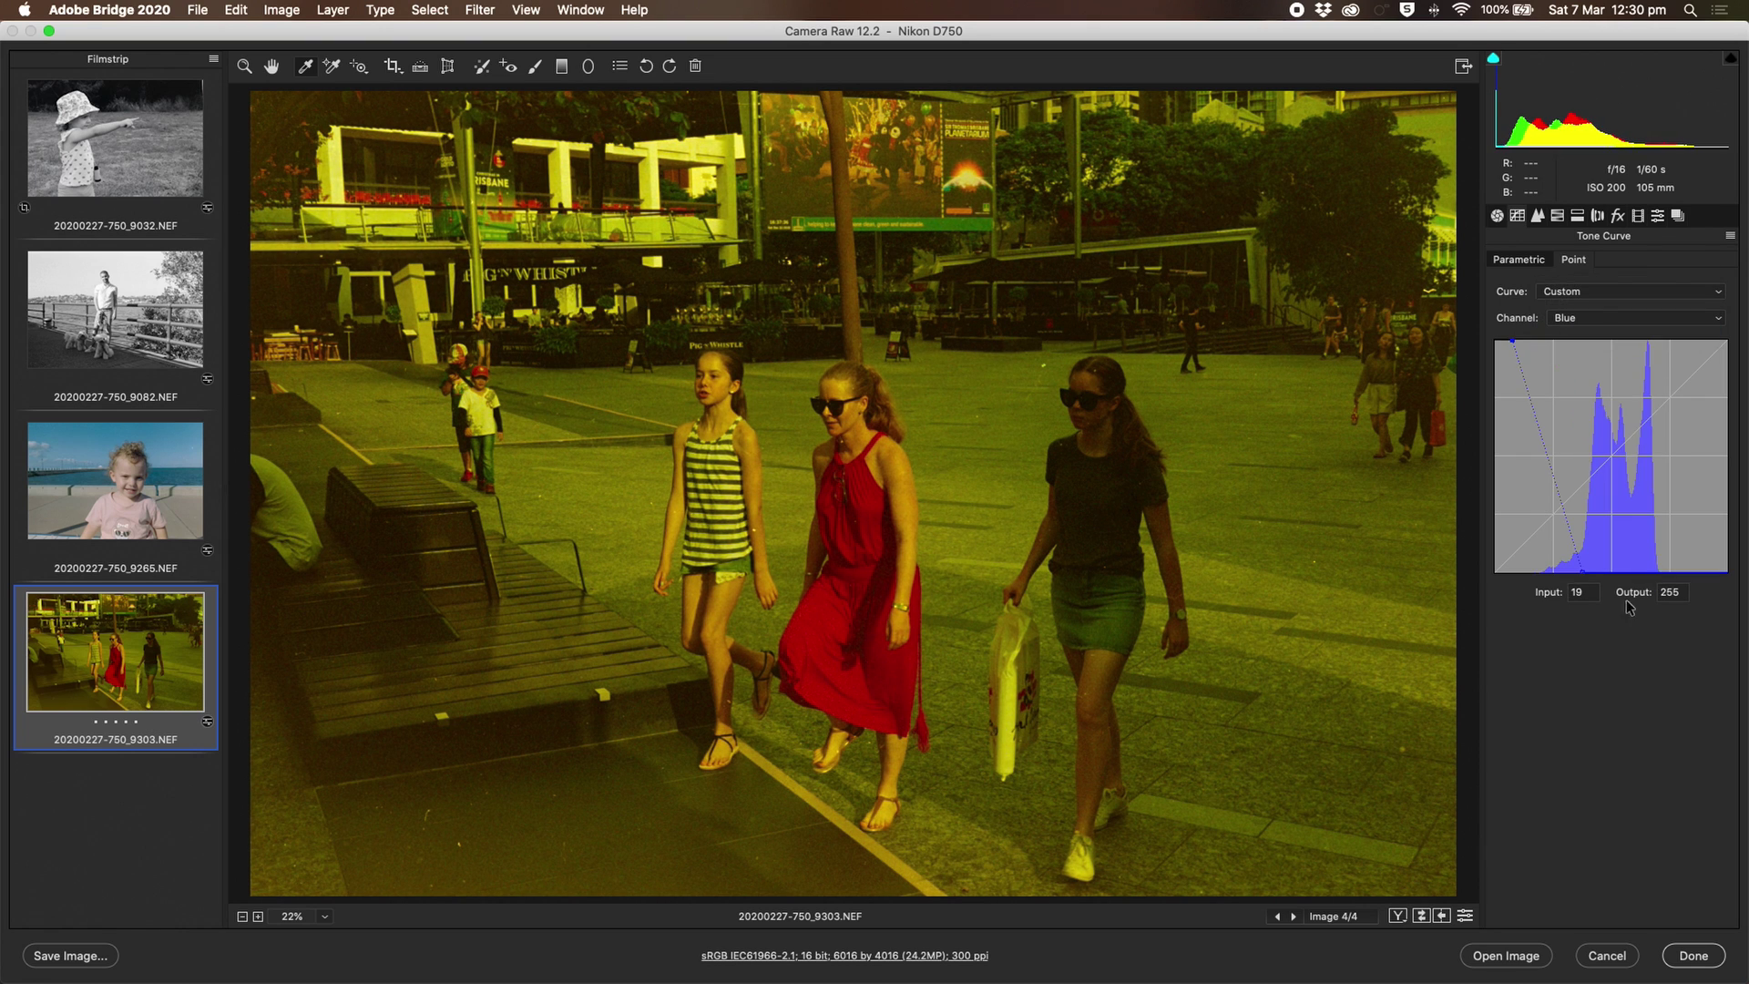
pyautogui.moveTo(1586, 581); pyautogui.dragTo(1662, 591)
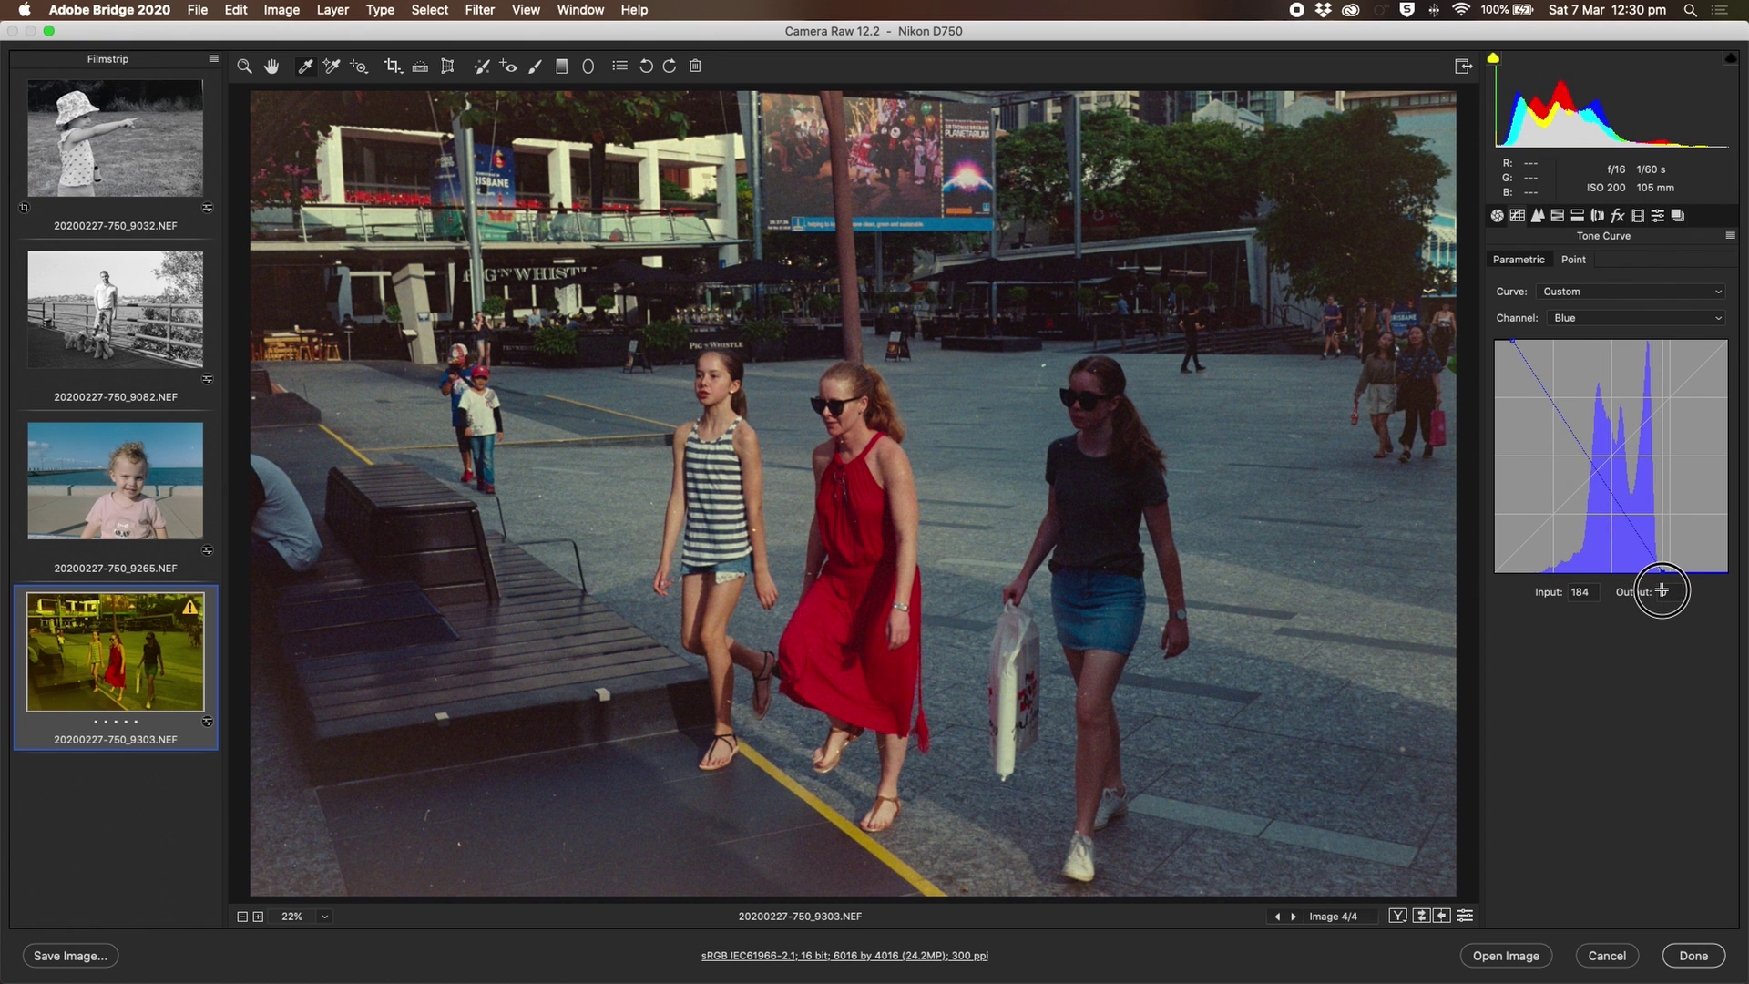
pyautogui.moveTo(1513, 340); pyautogui.dragTo(1535, 336)
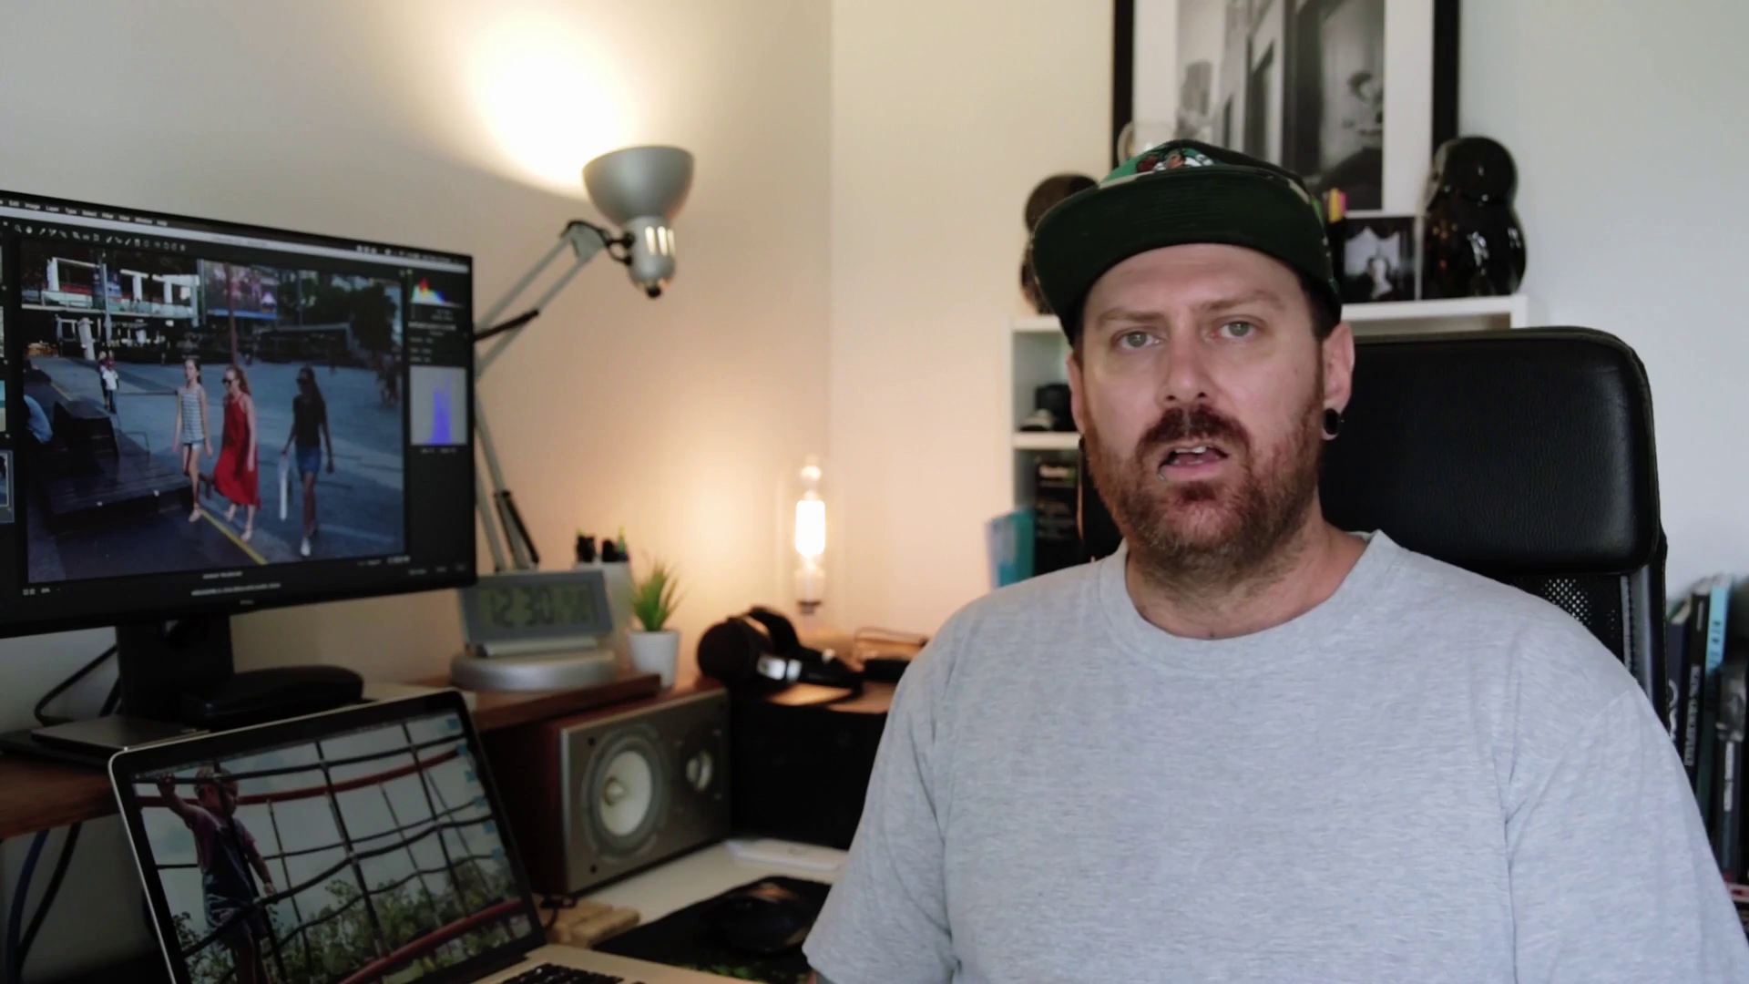